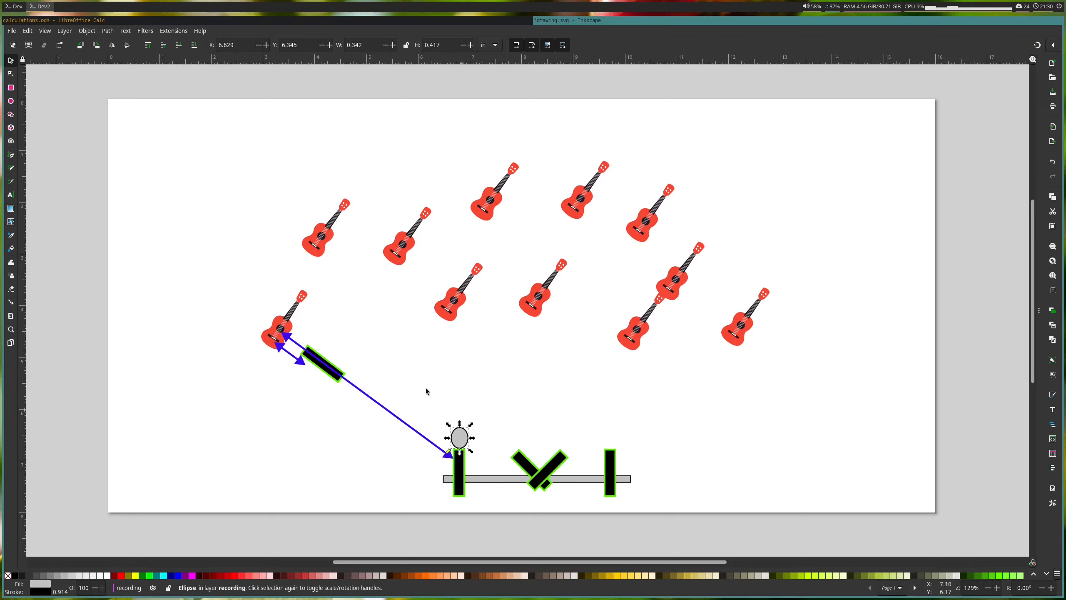
Move the grey ellipse off the upright microphone to just below the leftmost guitar, at about X 2.626, Y 5.221 in
click(284, 326)
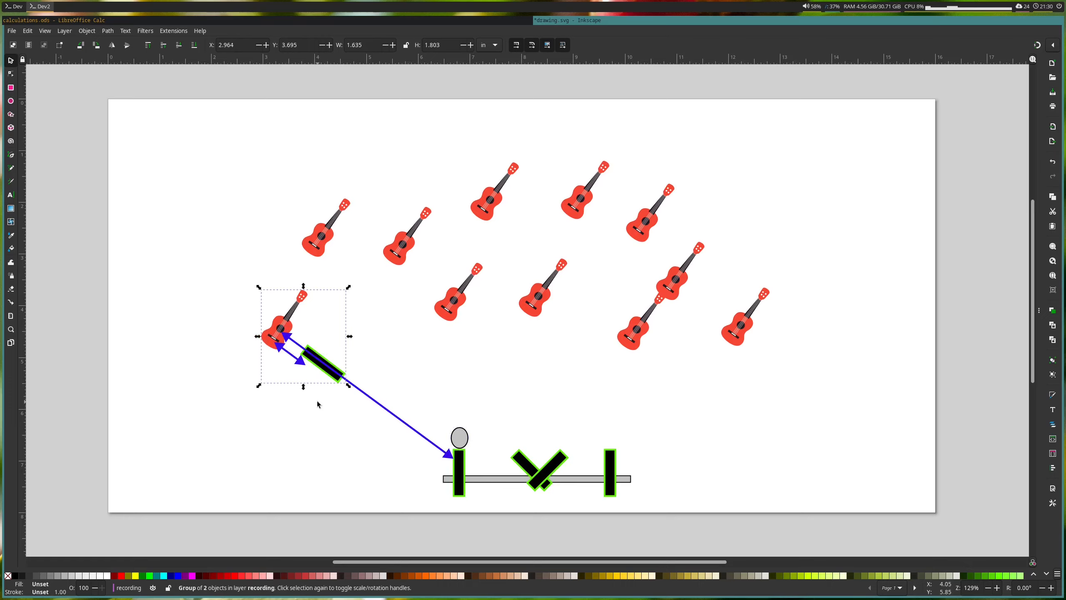
click(460, 438)
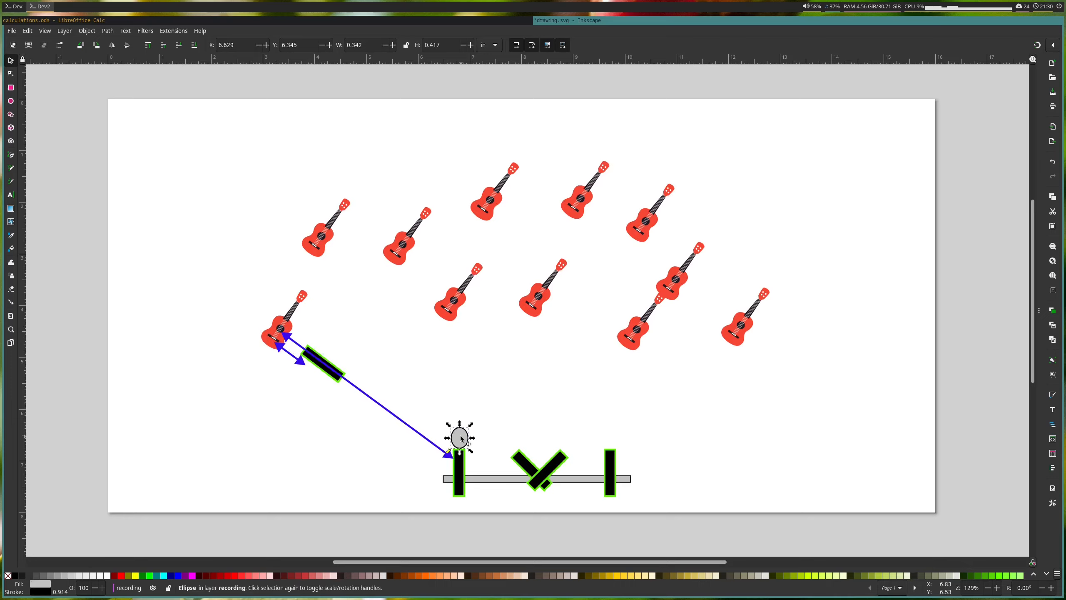
drag(461, 438, 253, 379)
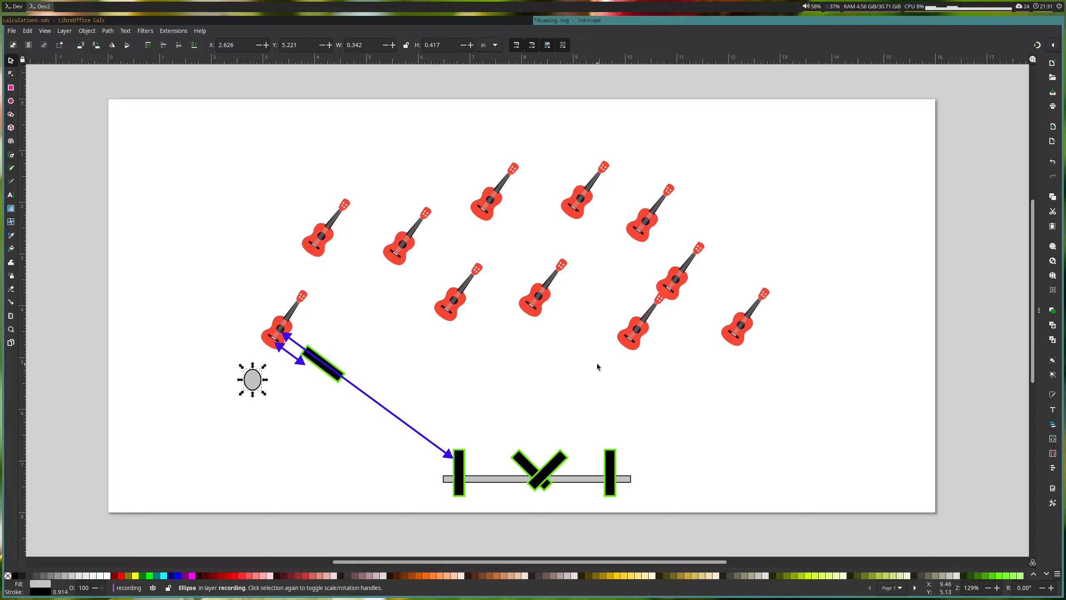
Show the spreadsheet beside the drawing and move the red wave group below the dark blue waves, to about X -0.026, Y 15.017
scroll(597, 364, down, 1)
key(super+e)
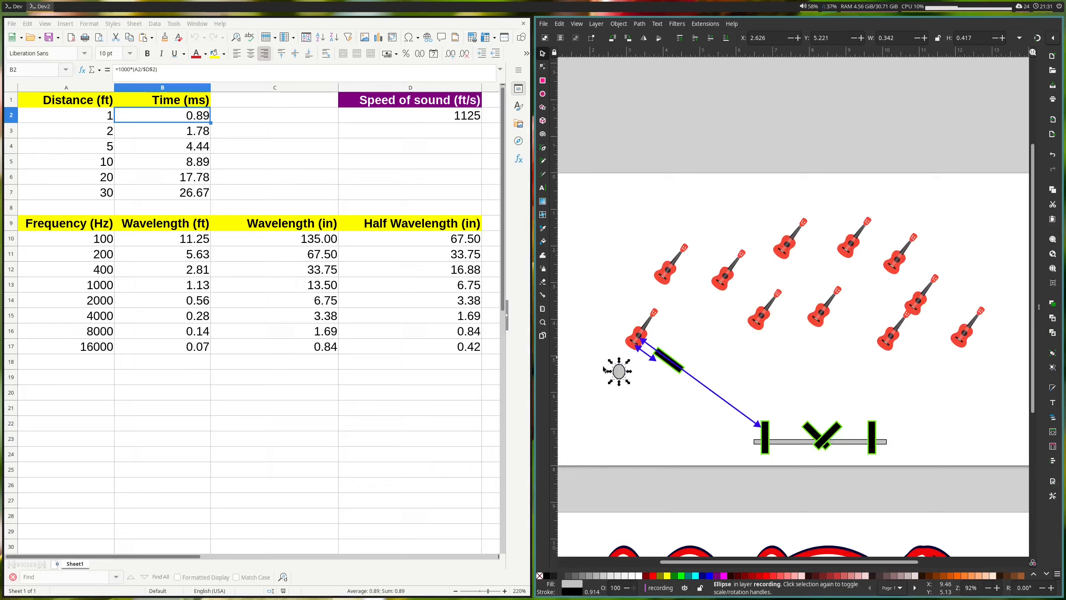
scroll(834, 400, right, 2)
scroll(834, 400, left, 2)
scroll(834, 400, down, 5)
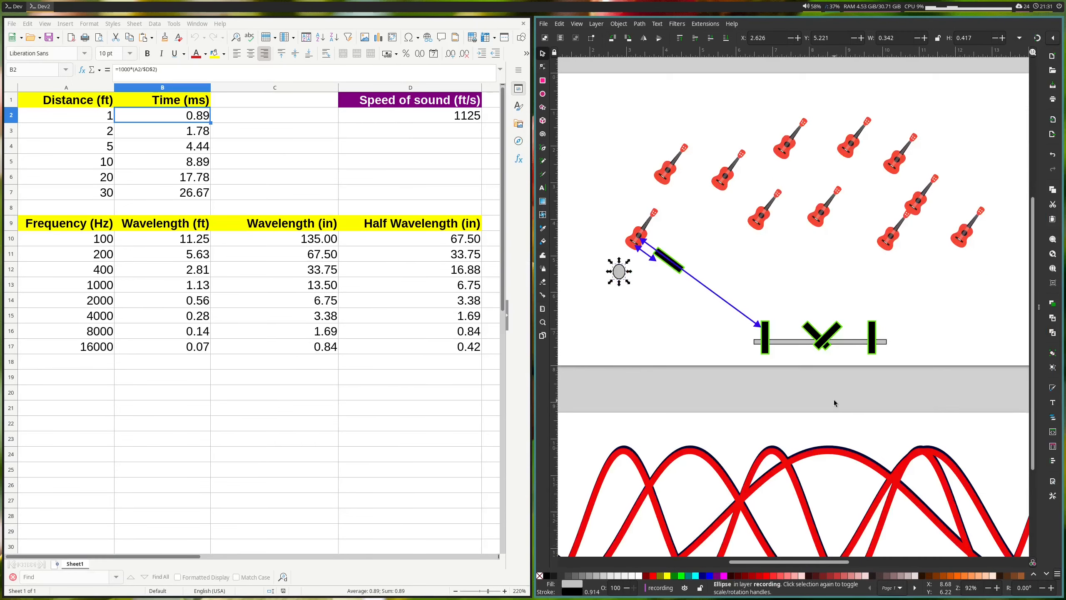
scroll(834, 399, down, 5)
ctrl+scroll(833, 399, down, 1)
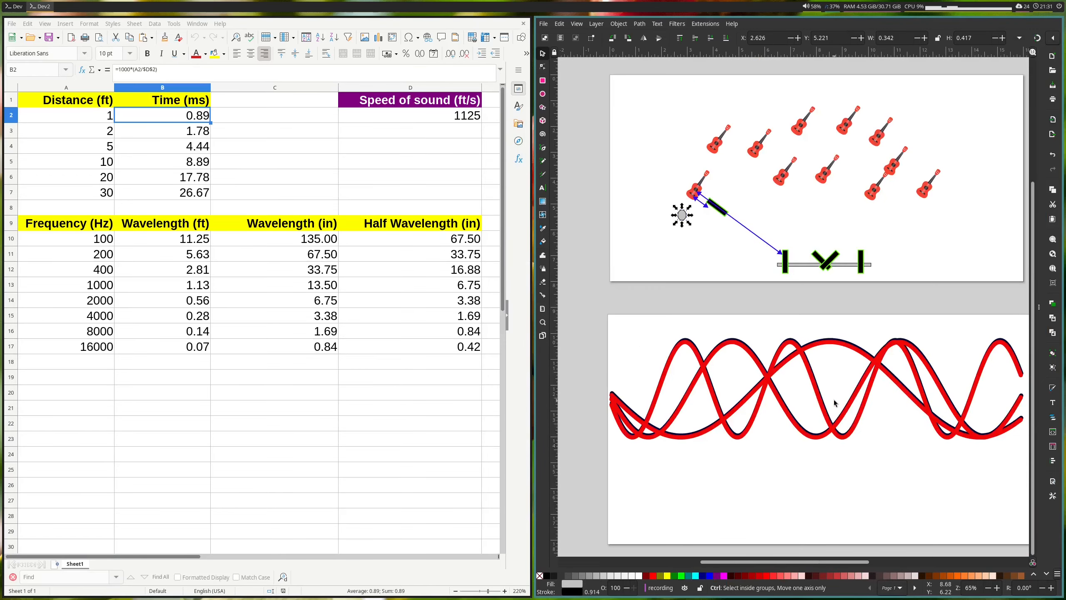
drag(682, 348, 679, 460)
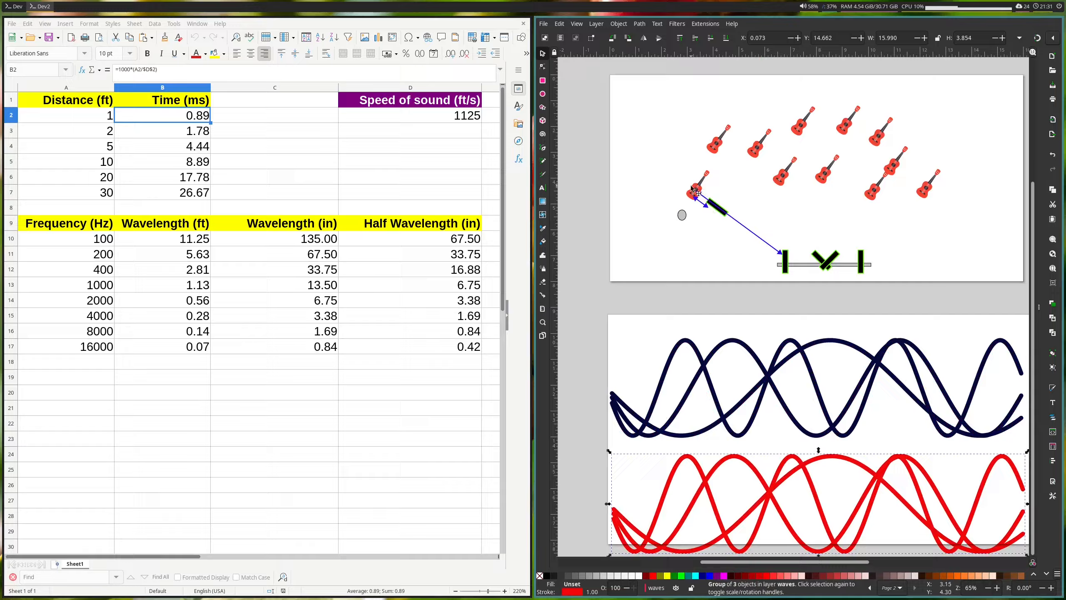
click(715, 323)
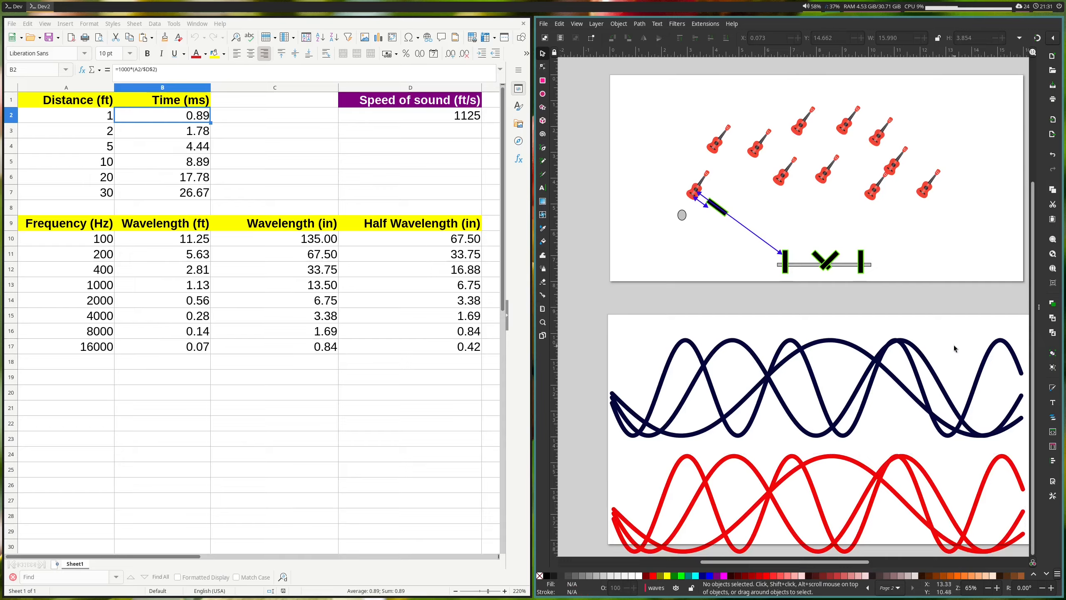
mouse_move(688, 459)
mouse_down()
mouse_move(688, 349)
mouse_move(687, 472)
mouse_up()
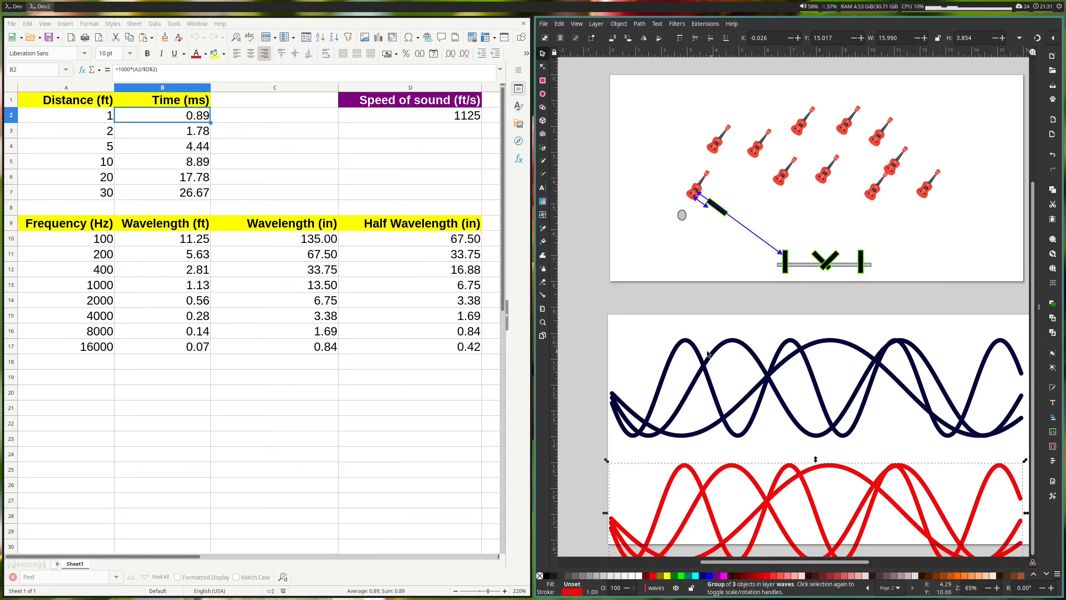
click(825, 344)
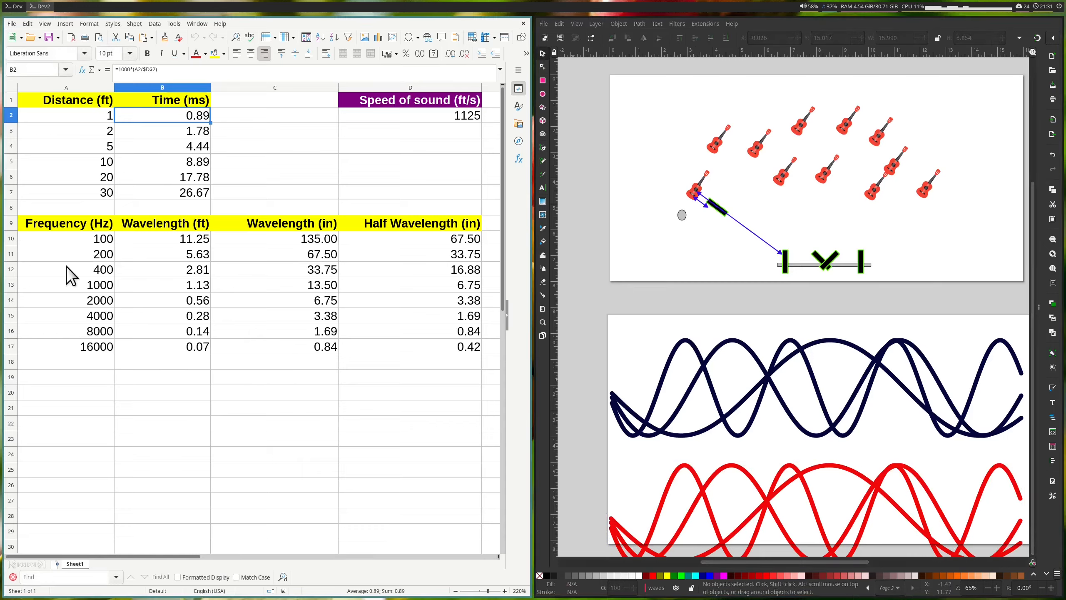
Examine the wavelength in feet and in inches for the 200 Hz row of the spreadsheet
click(12, 254)
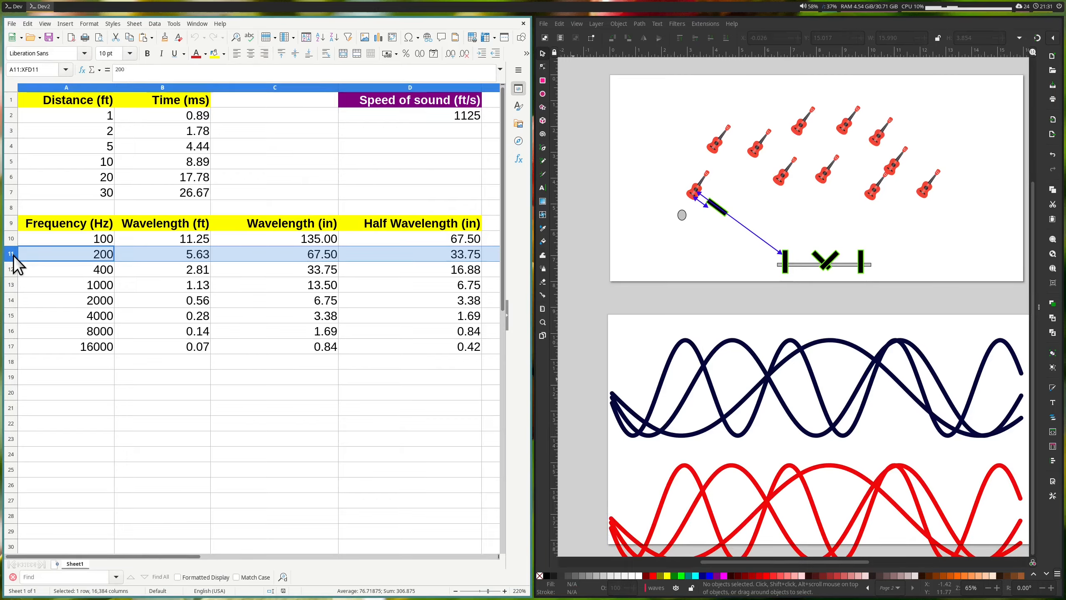
click(91, 253)
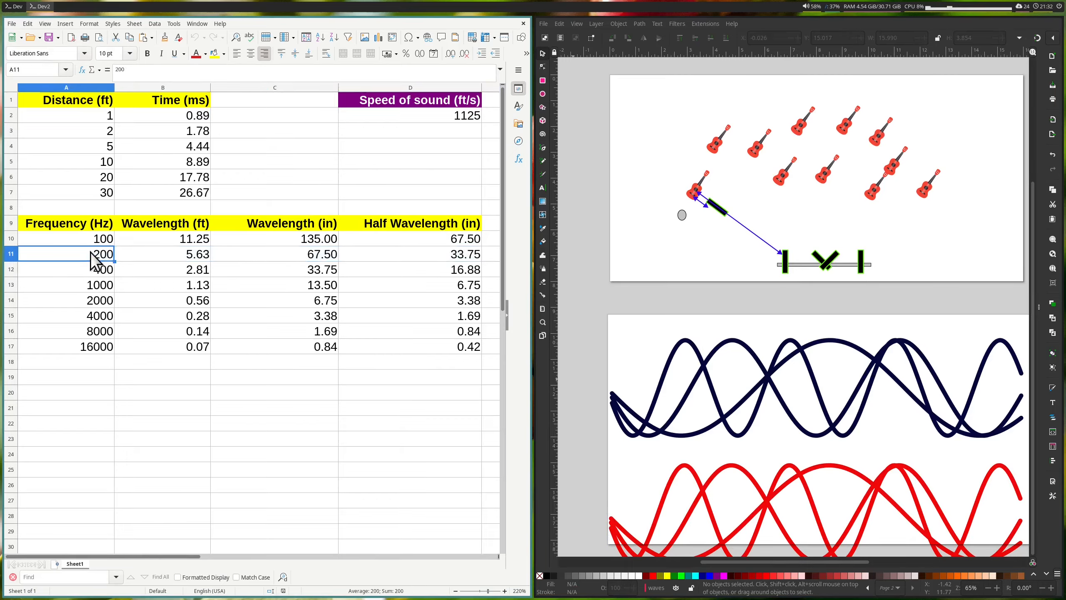
click(192, 254)
click(306, 255)
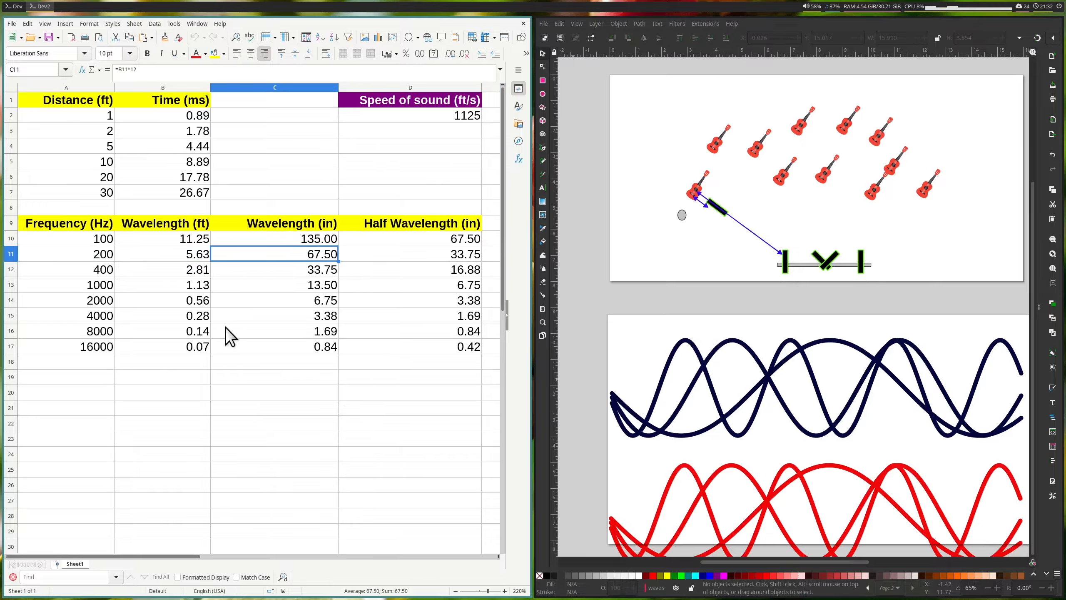
Examine the wavelength and half wavelength values for the 4000 Hz row of the spreadsheet
click(102, 320)
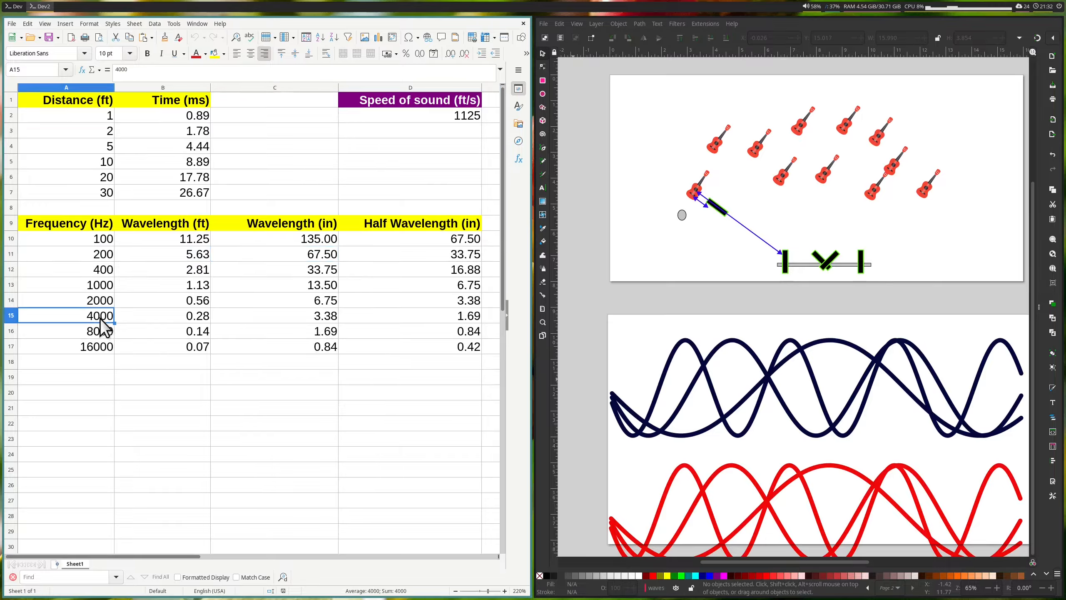
click(200, 318)
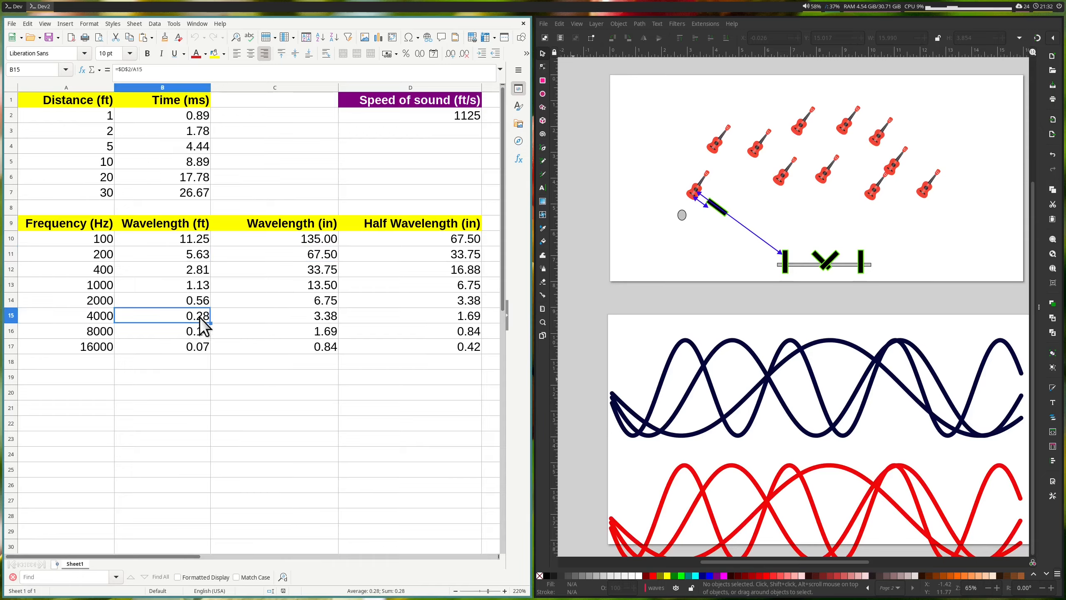
click(308, 314)
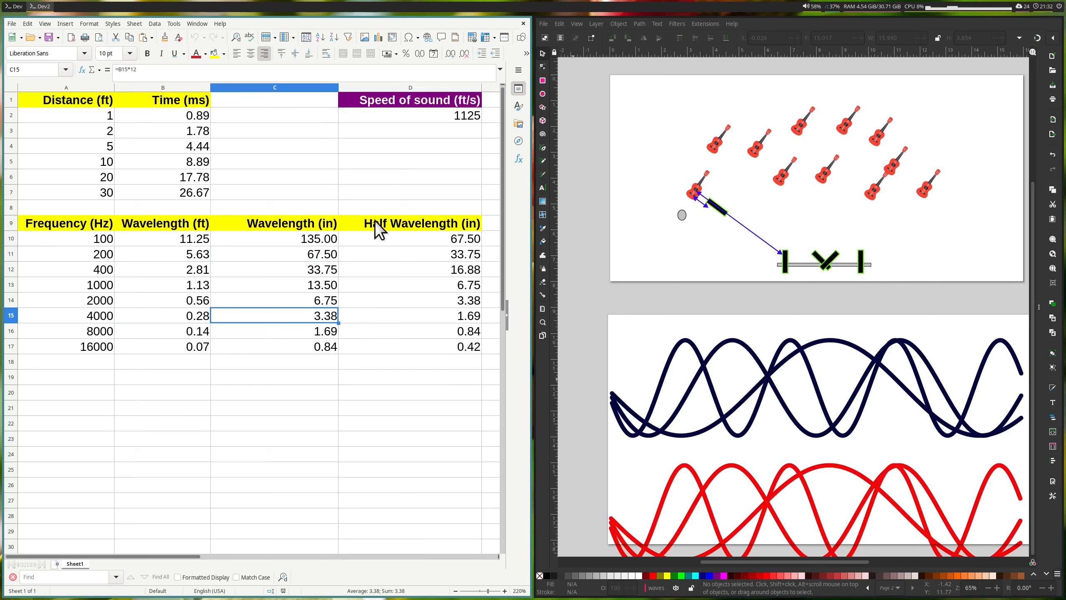
click(406, 313)
click(106, 318)
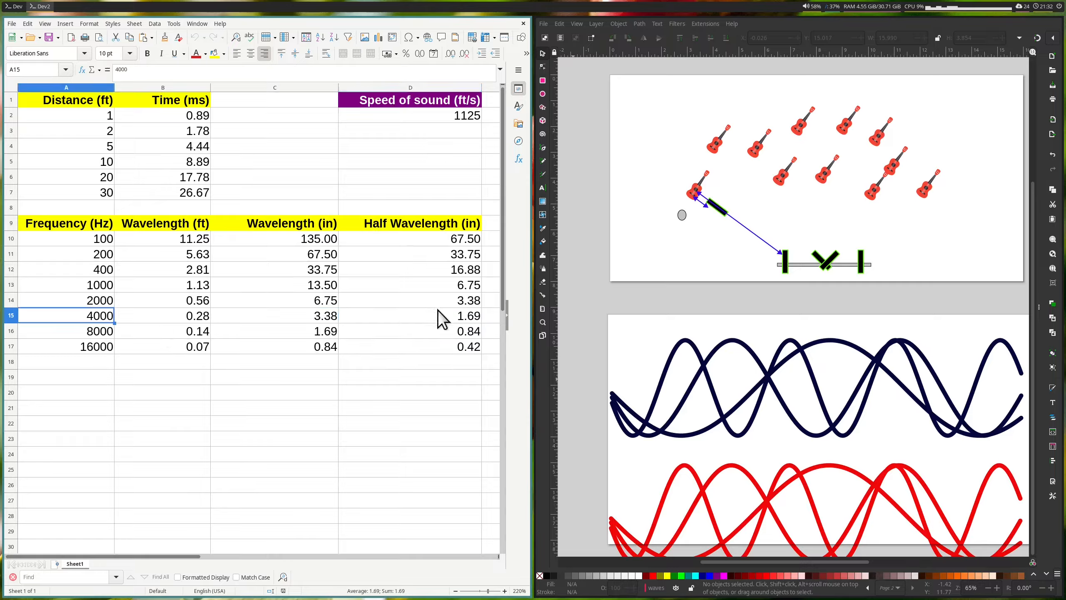
click(442, 311)
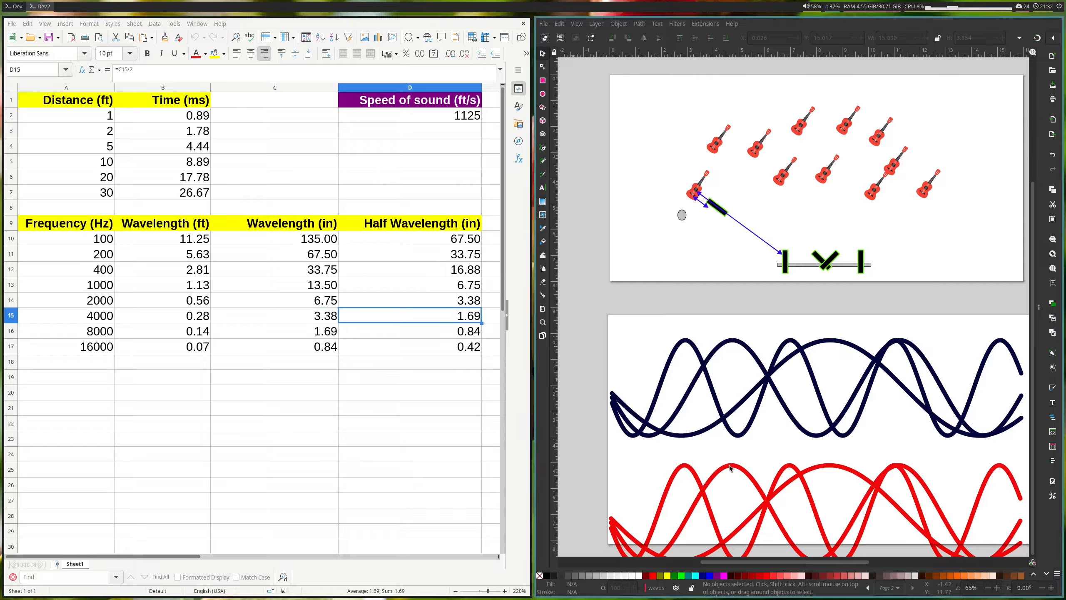
Overlay the red wave group on the dark blue waves and try several horizontal offsets, ending at about X -0.515
drag(698, 478, 729, 346)
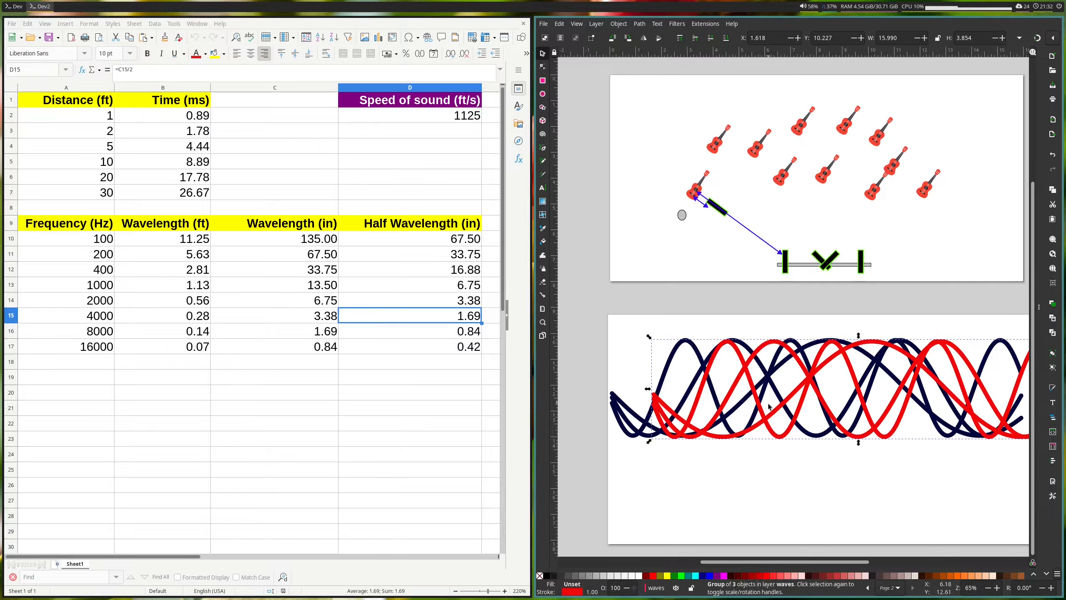
mouse_move(866, 340)
mouse_down()
mouse_move(833, 341)
mouse_move(860, 342)
mouse_up()
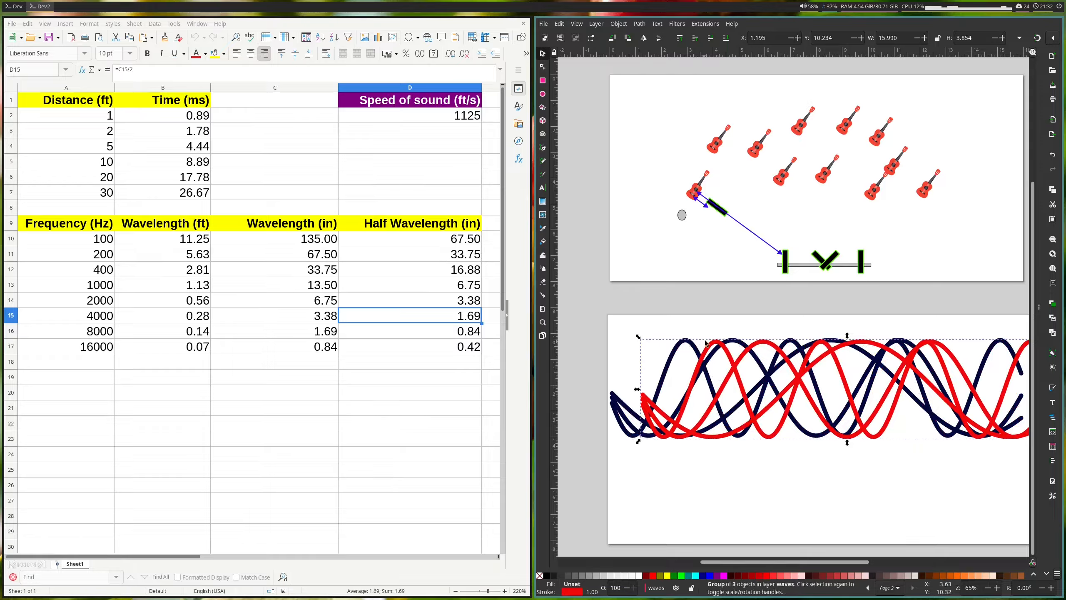
drag(712, 345, 728, 343)
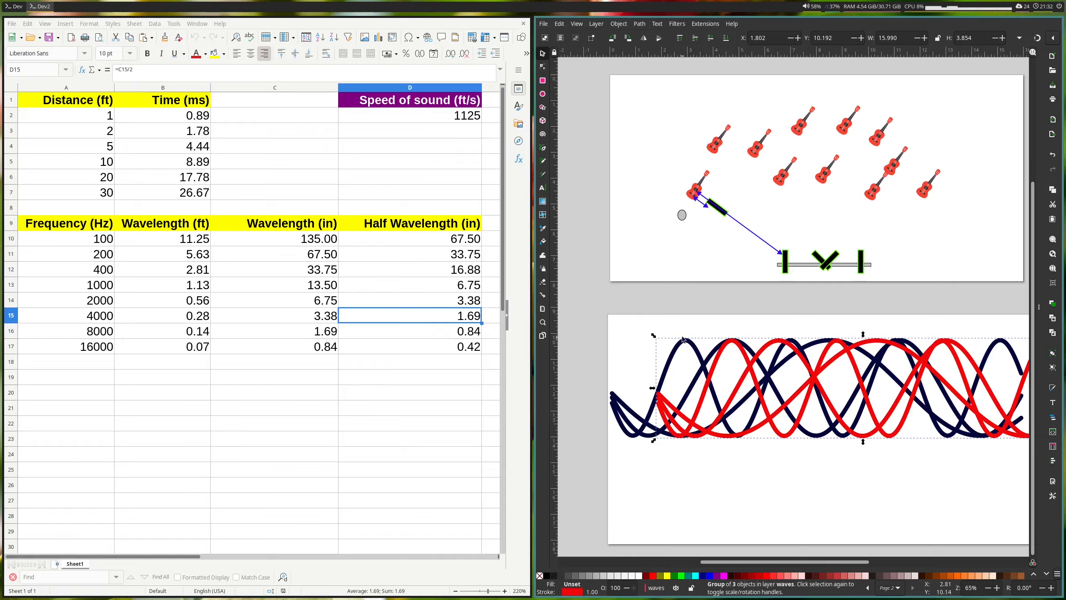
drag(743, 341, 670, 343)
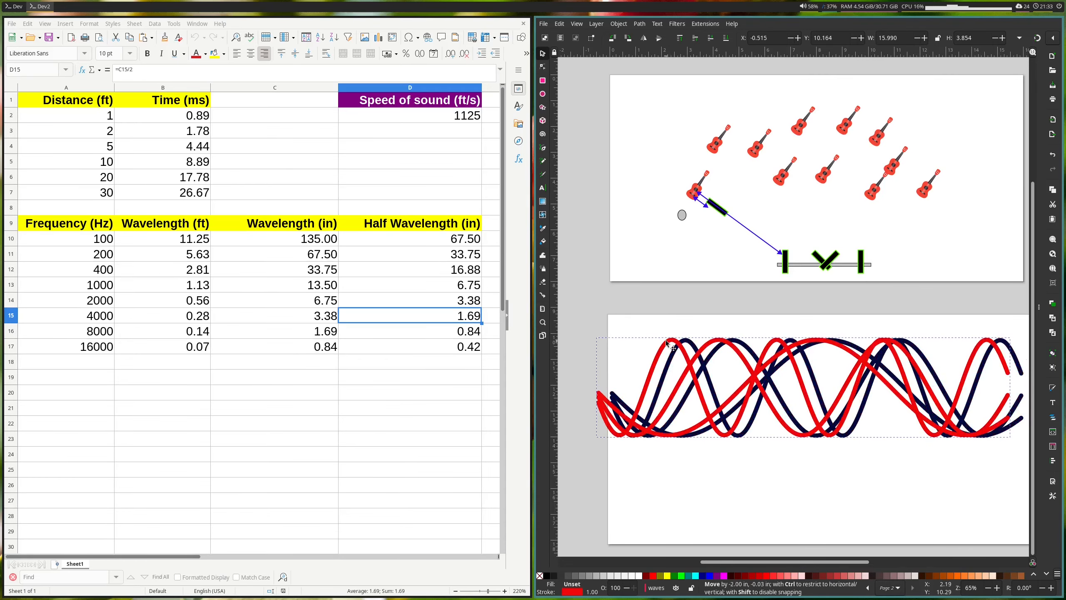
Compare the half wavelengths in inches for 8000, 16000 and 4000 Hz in the spreadsheet
click(454, 331)
click(457, 345)
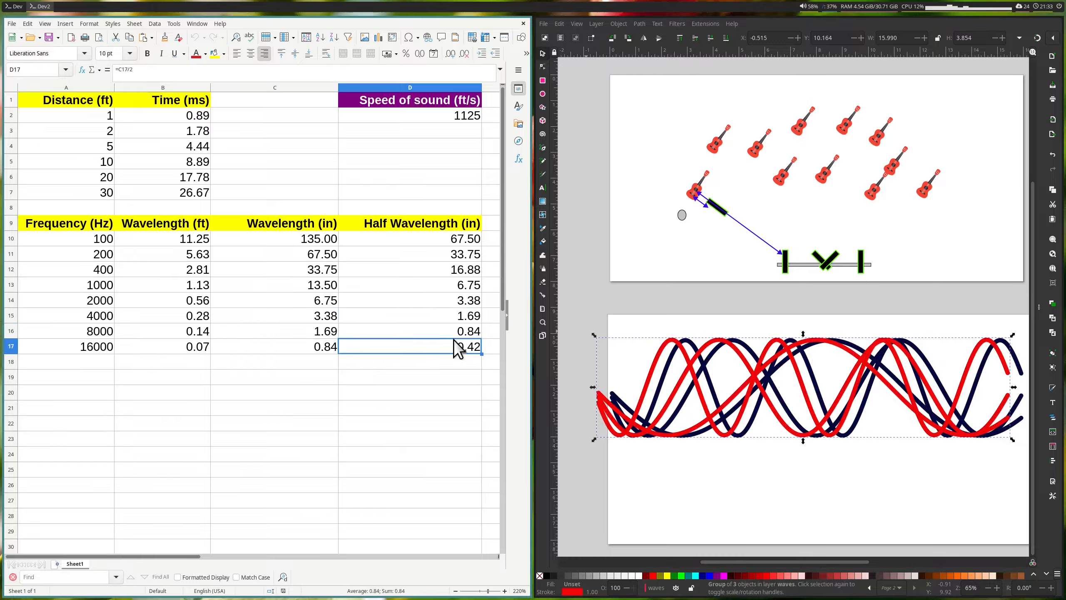
click(456, 320)
click(449, 334)
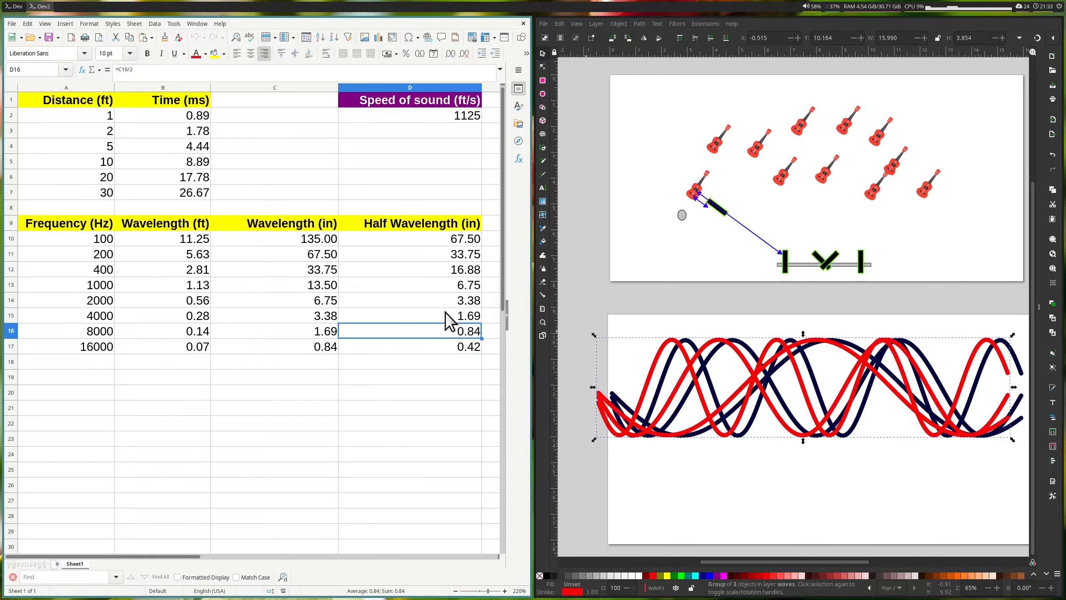
click(448, 315)
Align the red wave group directly over the dark blue waves, at about X -0.001, Y 10.147
drag(677, 344, 696, 348)
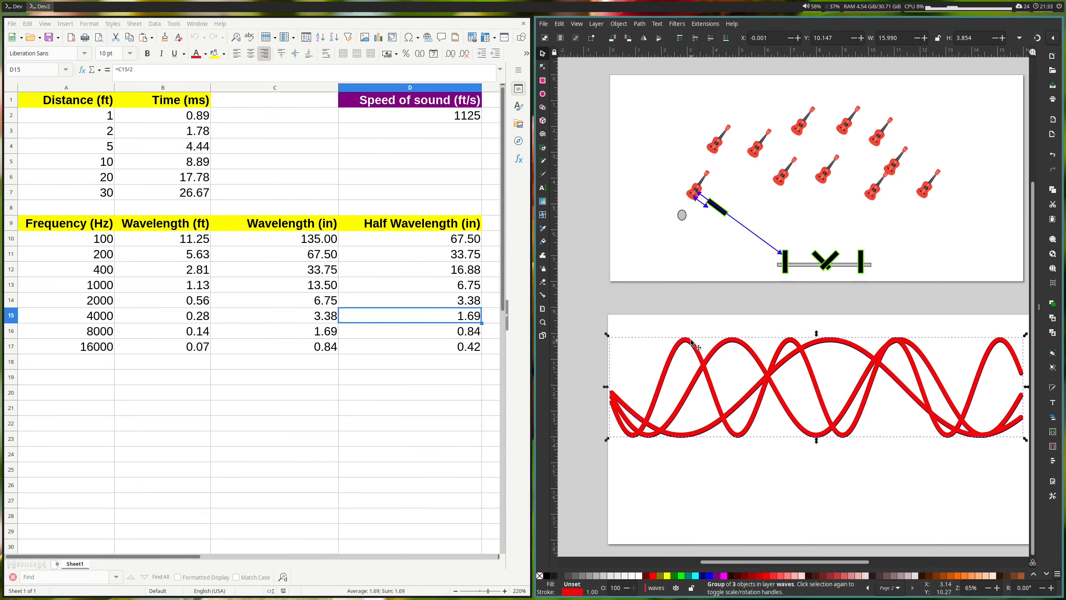
Switch to the Ardour session and highlight the Solo 1 L/R pair, the AB track and the DIN track in turn
click(10, 7)
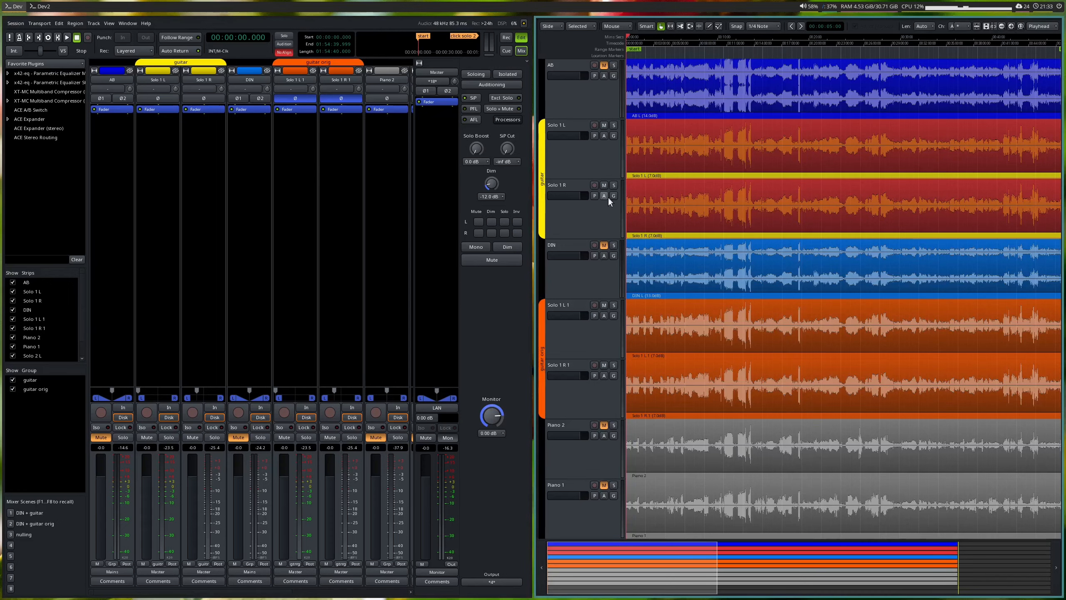
scroll(604, 236, down, 2)
scroll(603, 235, down, 1)
scroll(603, 236, up, 3)
click(580, 163)
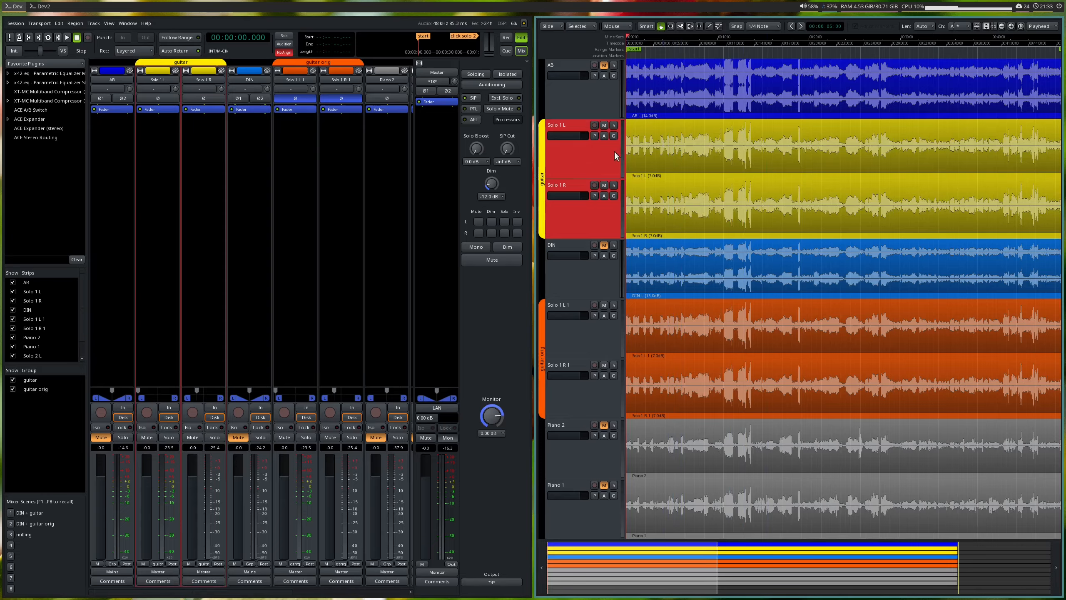
click(595, 103)
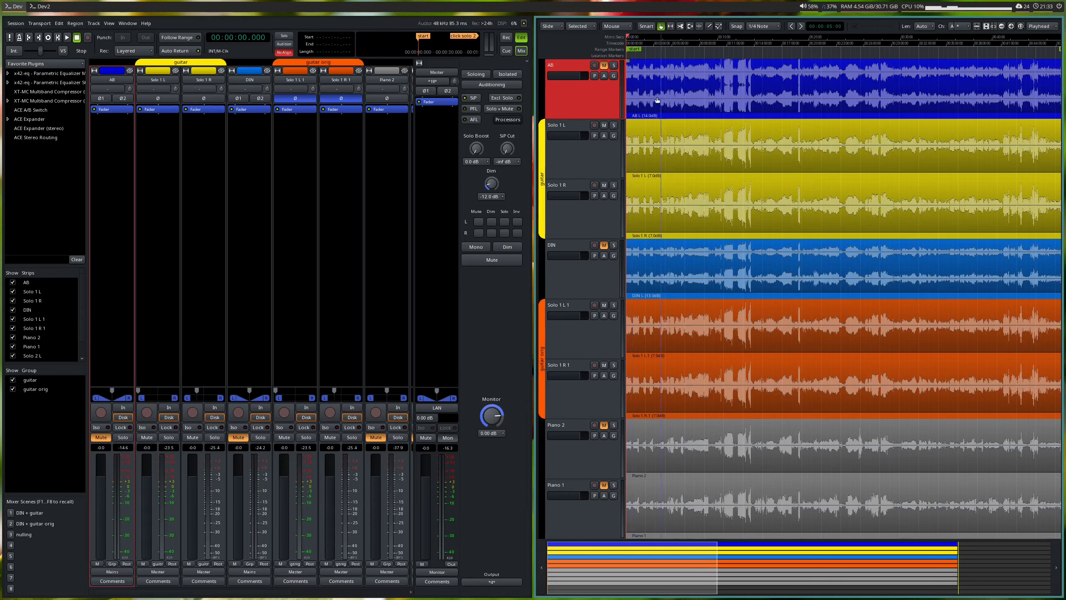
click(599, 278)
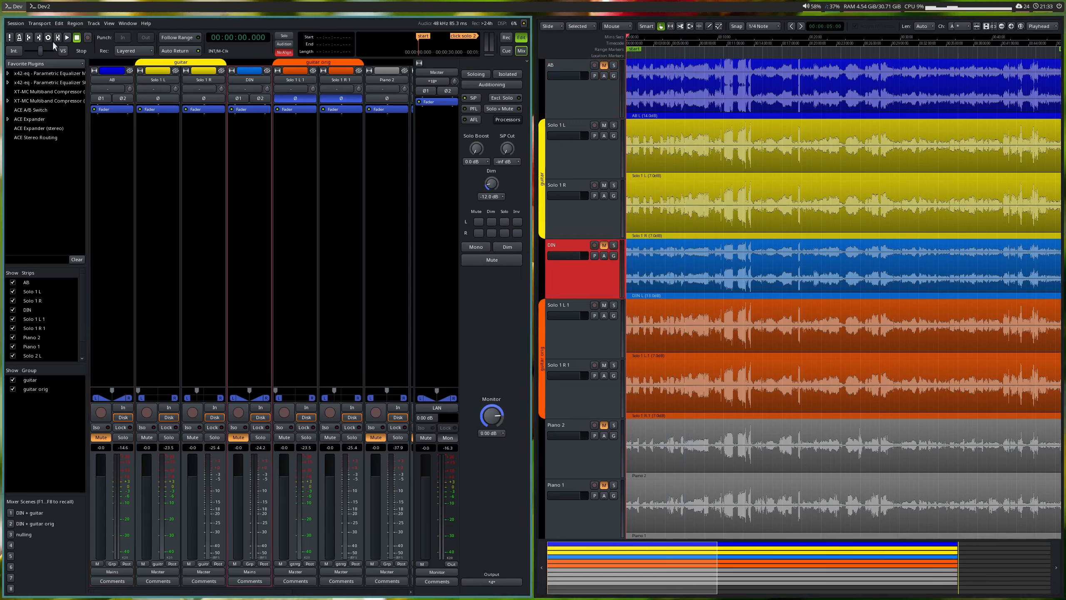
Compare the AB, DIN, guitar group and guitar orig group tracks in the Ardour session by selecting them in turn
click(43, 7)
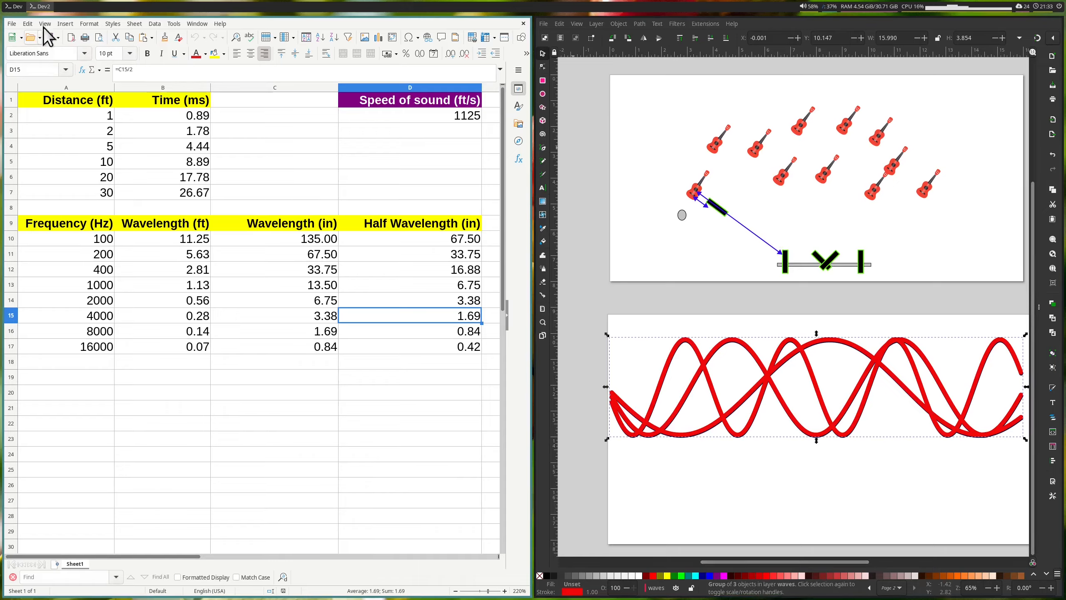
click(14, 6)
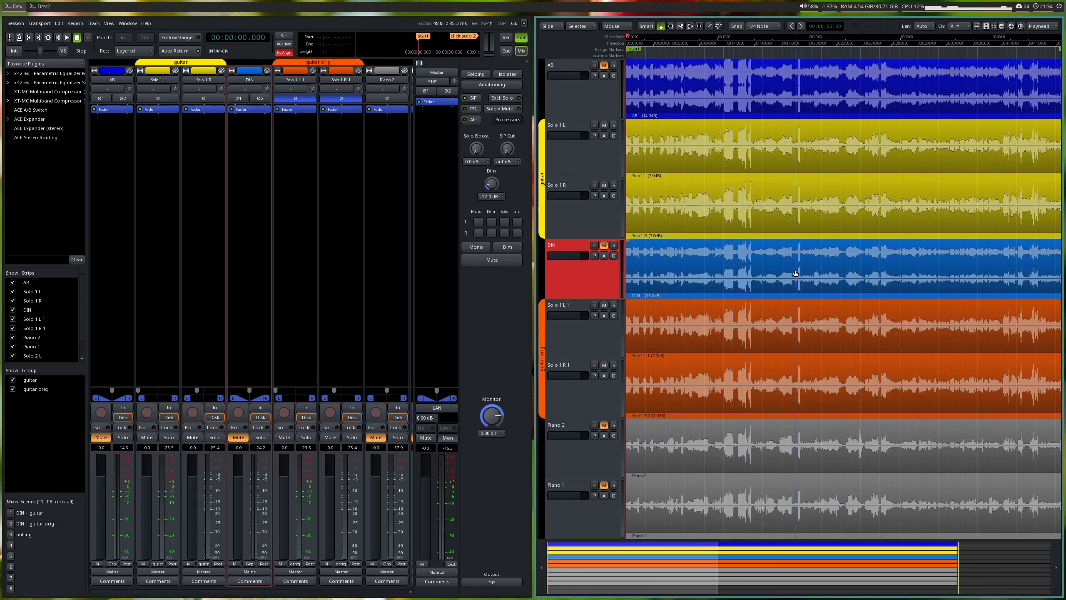
click(601, 92)
click(588, 288)
click(580, 161)
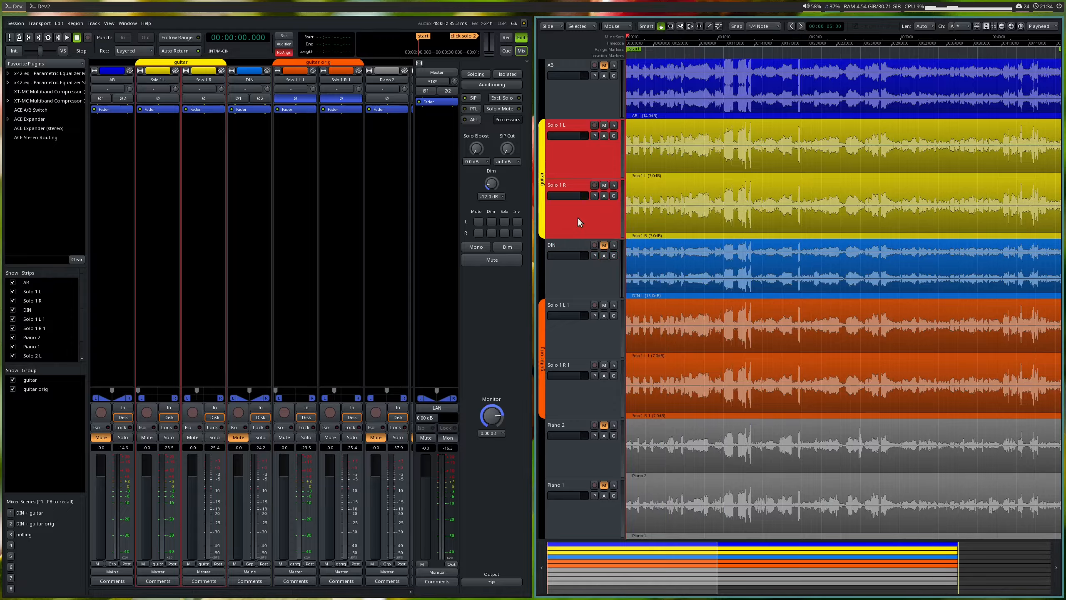
click(584, 338)
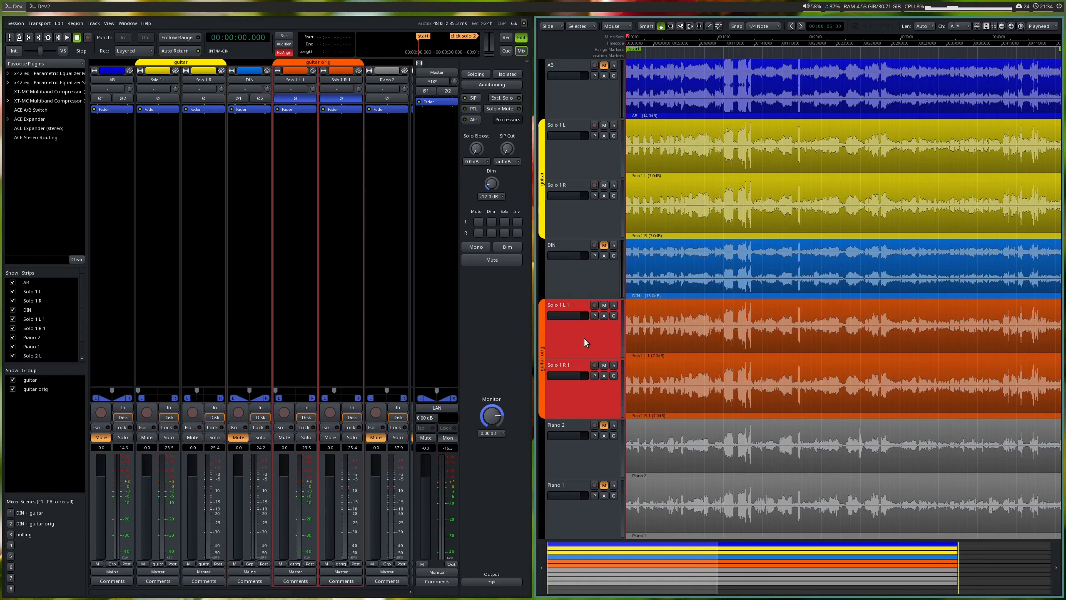
click(572, 158)
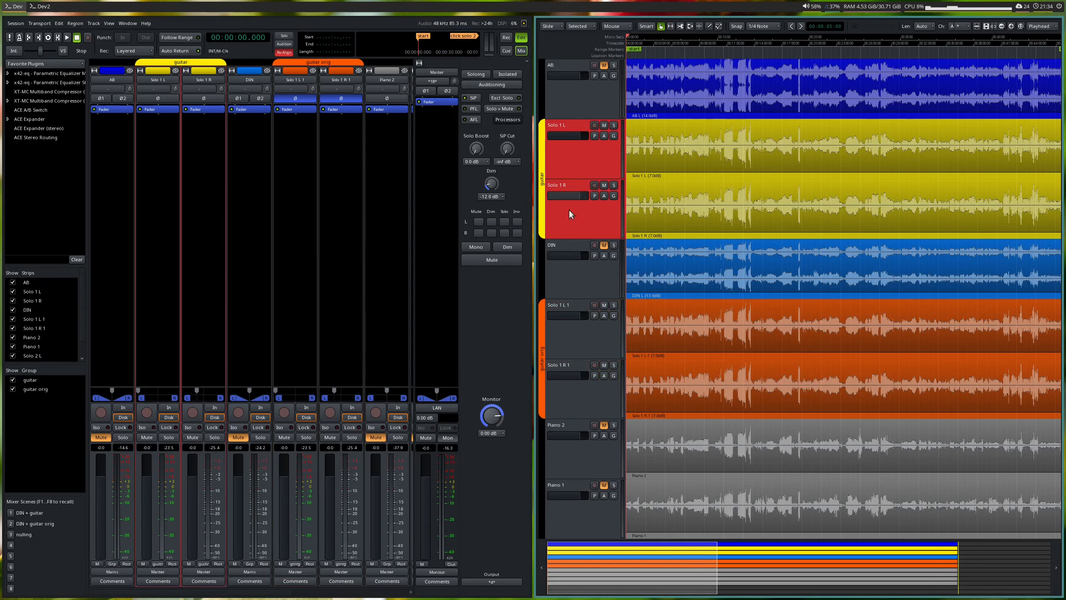
click(602, 349)
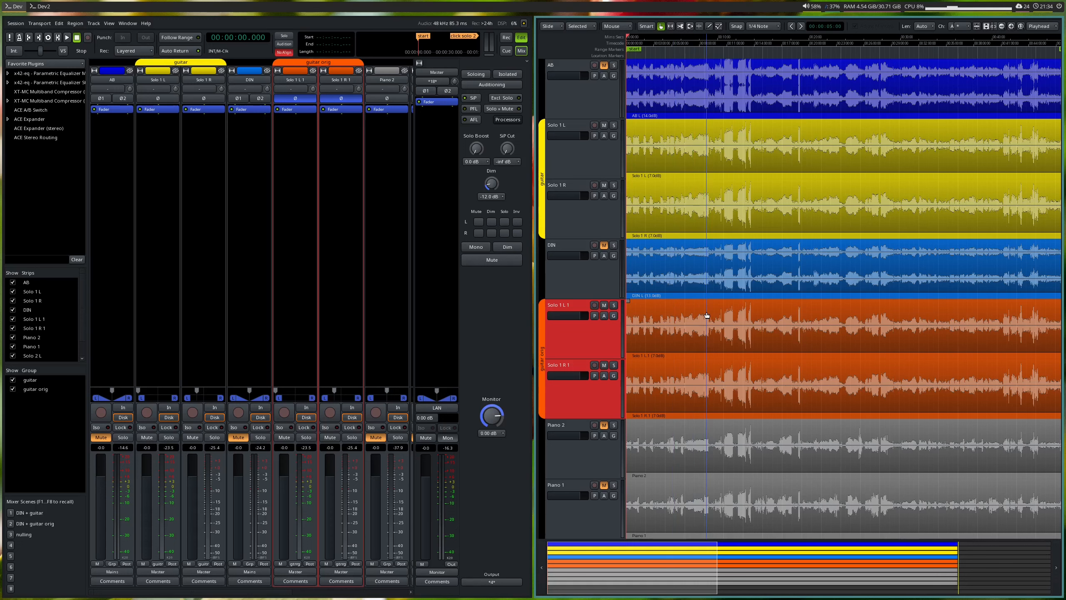
Toggle the DIN track's mute and the polarity inversion of the two guitar orig tracks, restoring each setting
click(240, 440)
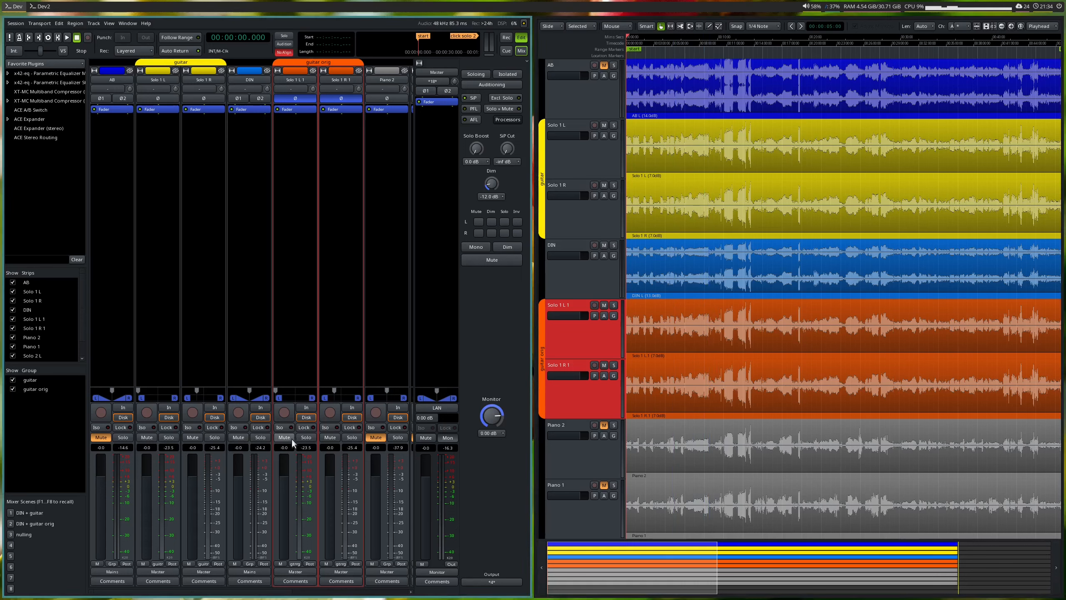
click(237, 440)
click(294, 100)
click(340, 99)
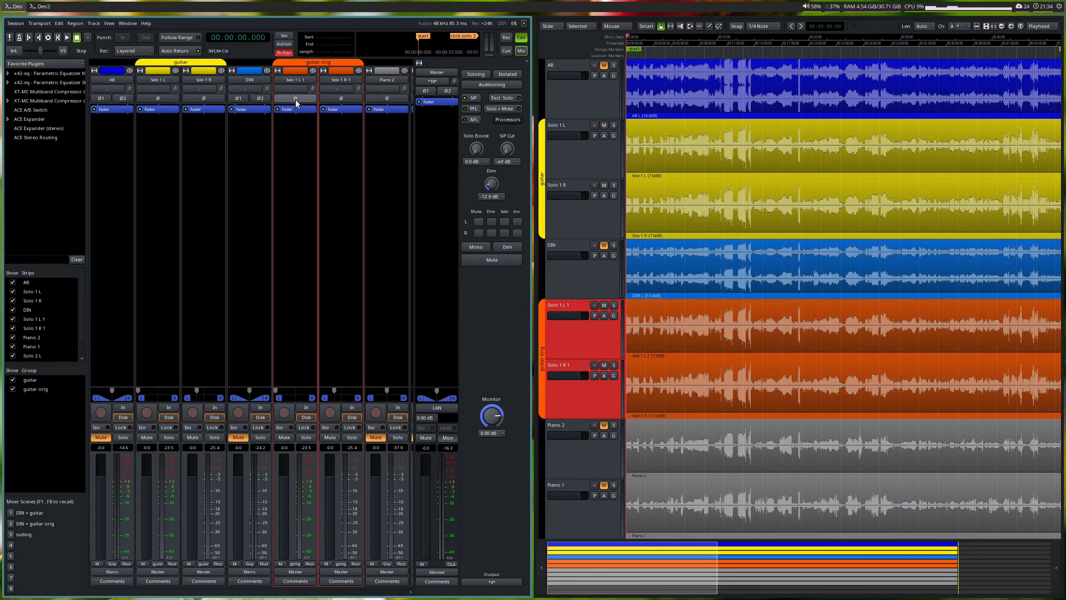
click(341, 100)
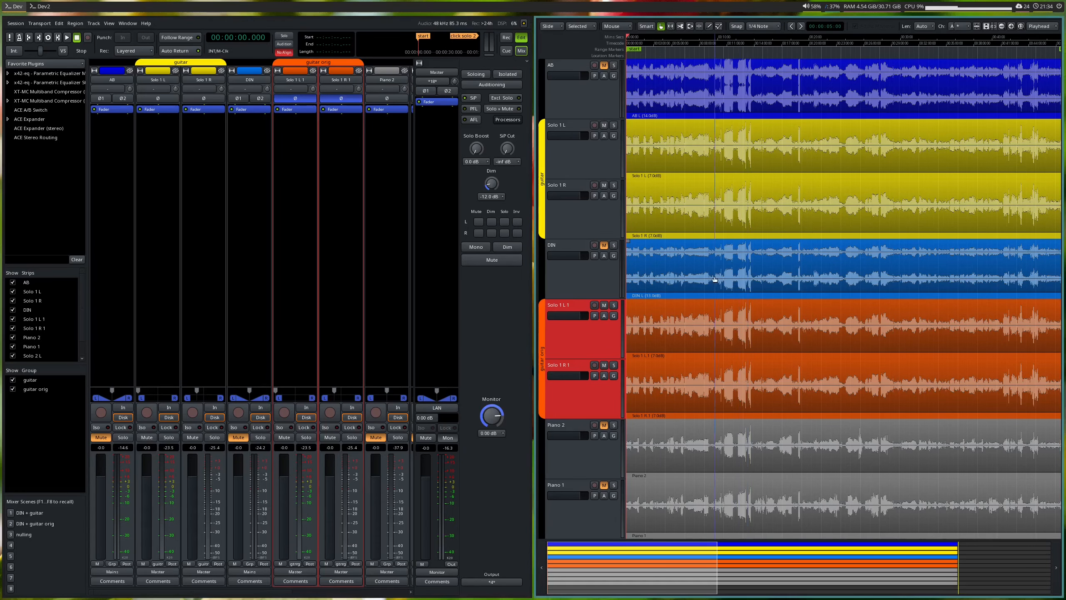
Play the session, relocating the playhead to a guitar passage around 00:02:05
key(space)
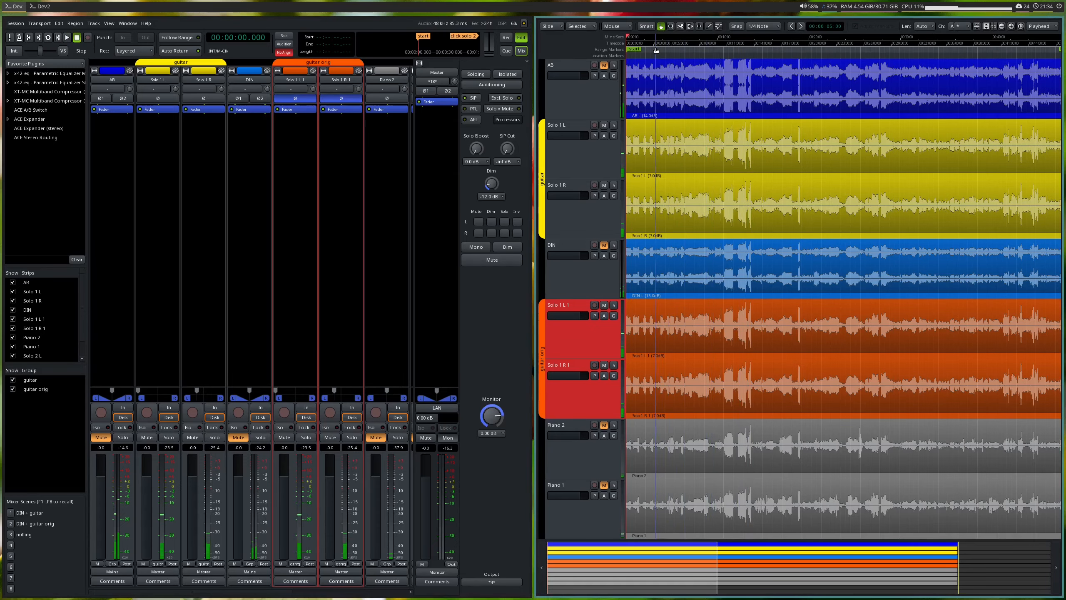
click(658, 39)
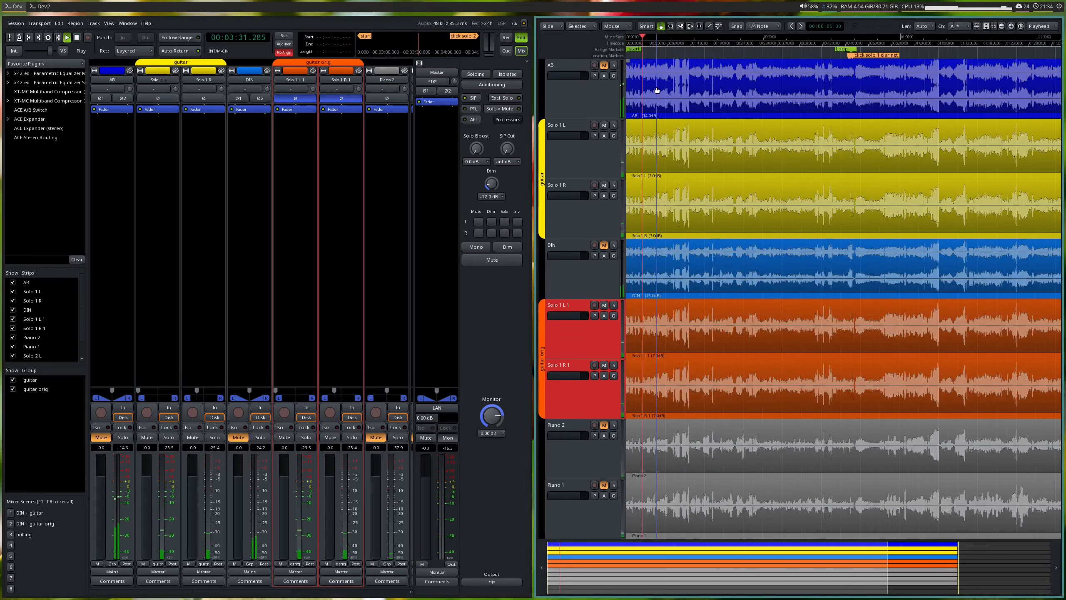
key(=)
key(=)
key(=)
key(space)
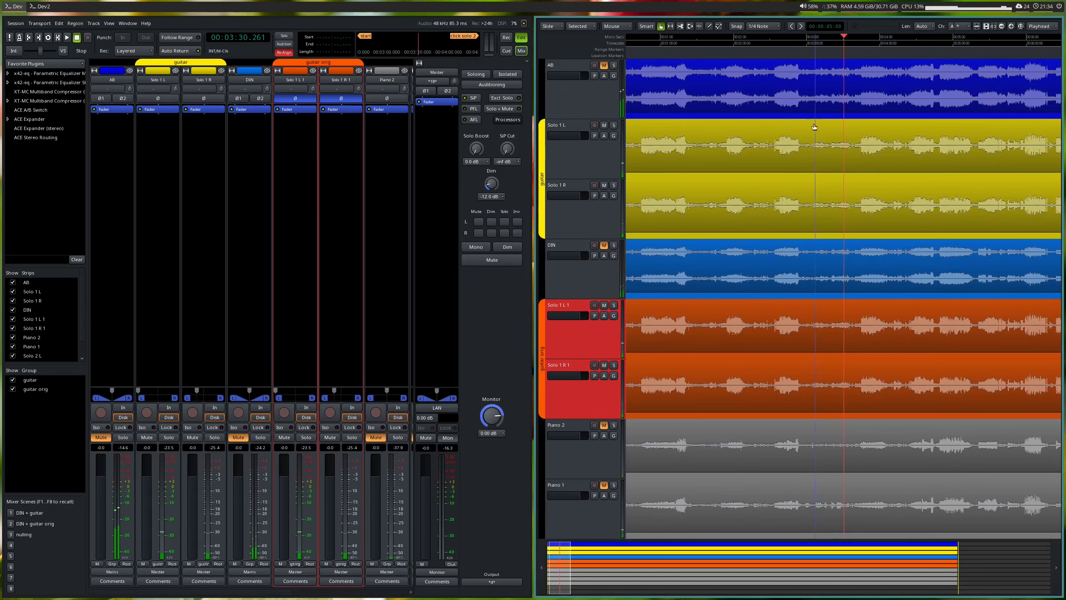
click(735, 40)
key(=)
key(=)
key(space)
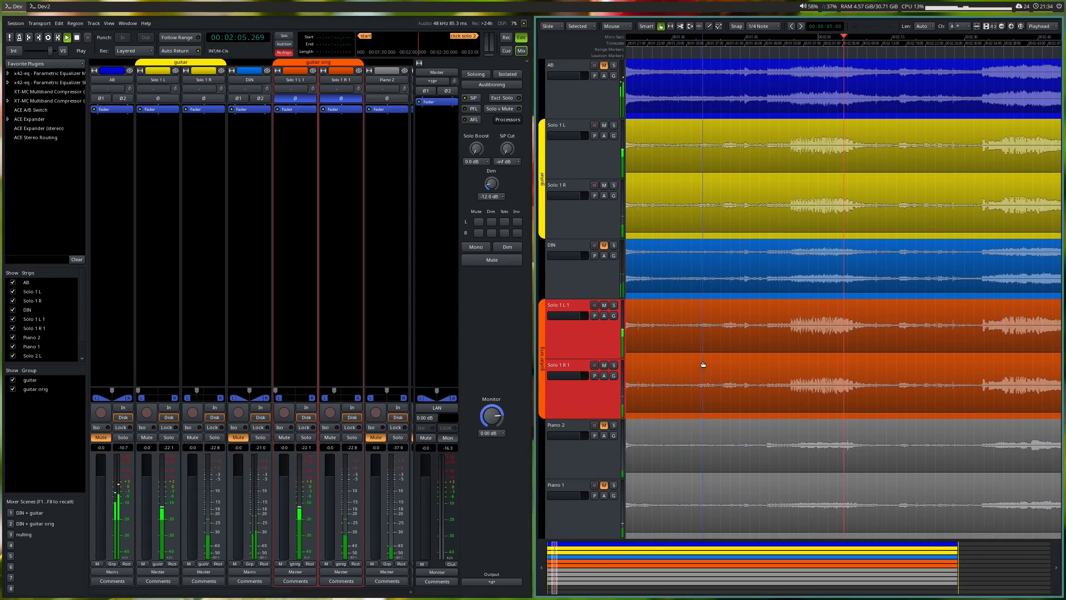
Toggle the polarity inversion of the guitar orig tracks off and on to compare the sound during playback
click(312, 100)
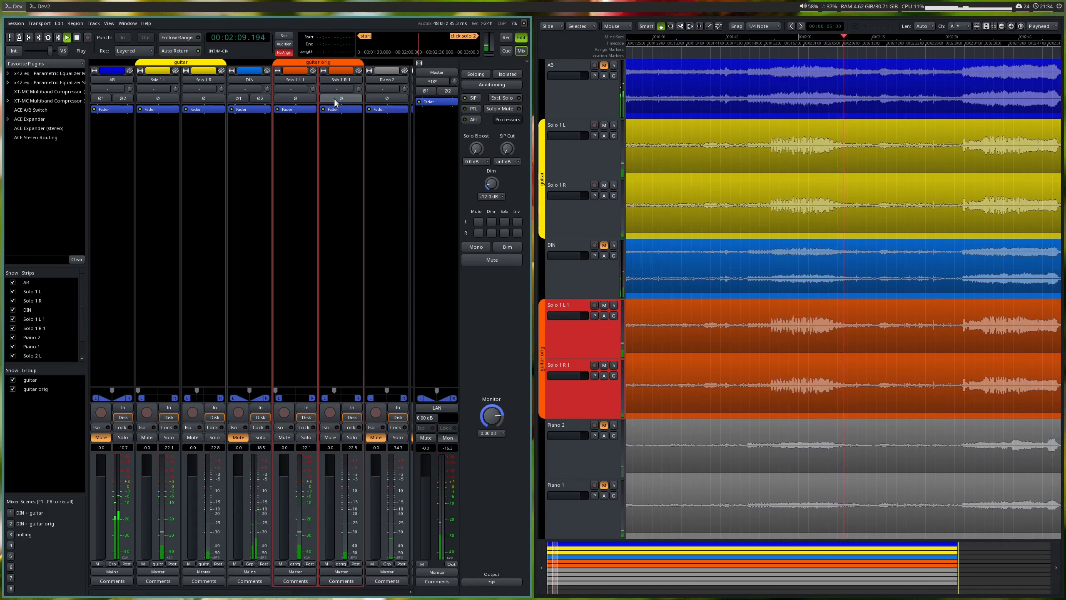
click(306, 101)
key(space)
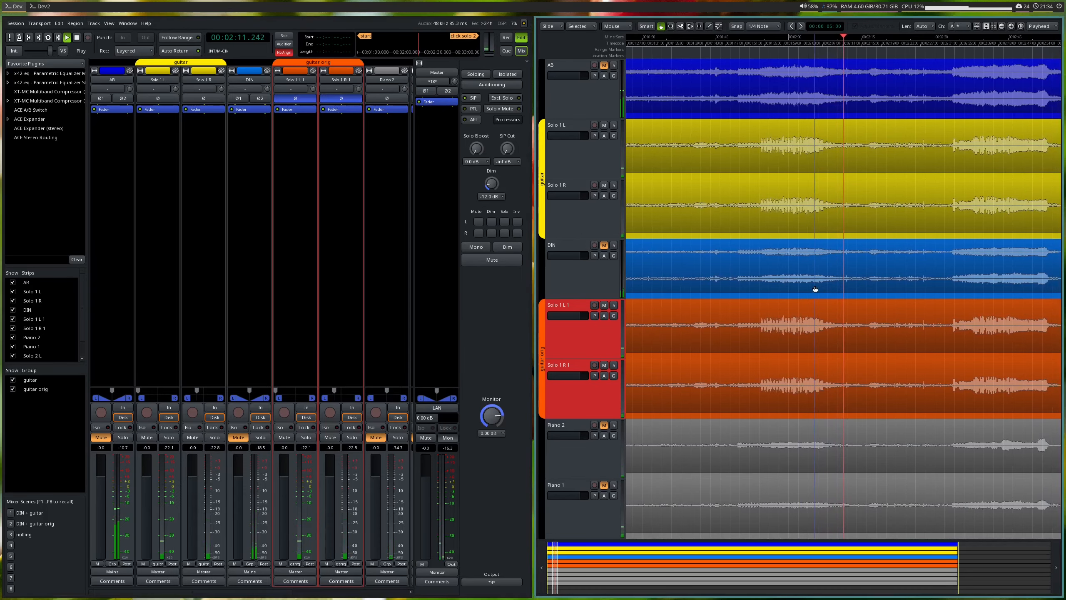
click(325, 100)
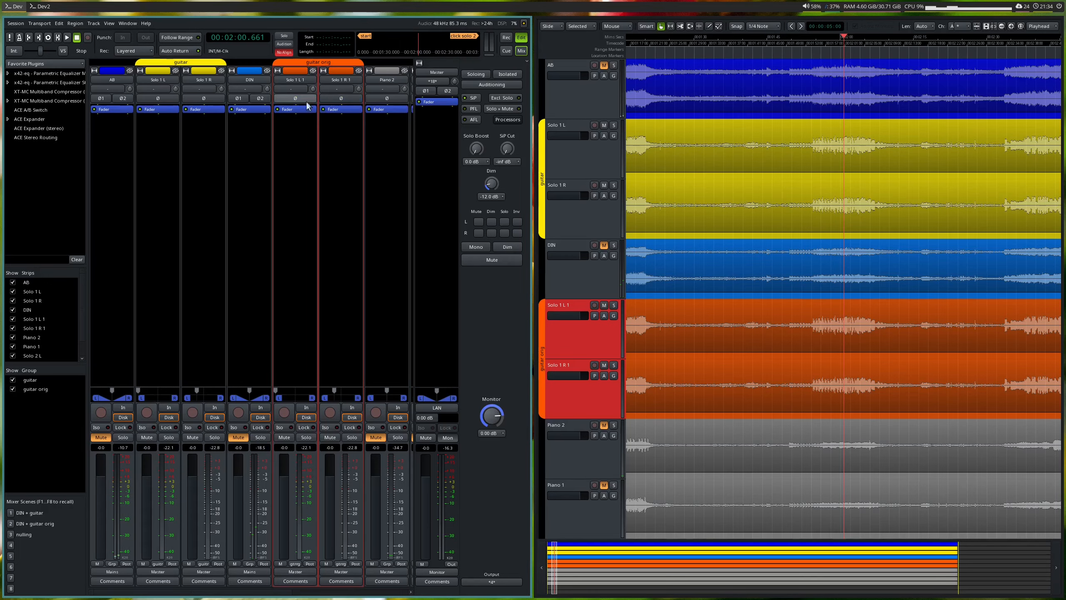
click(335, 99)
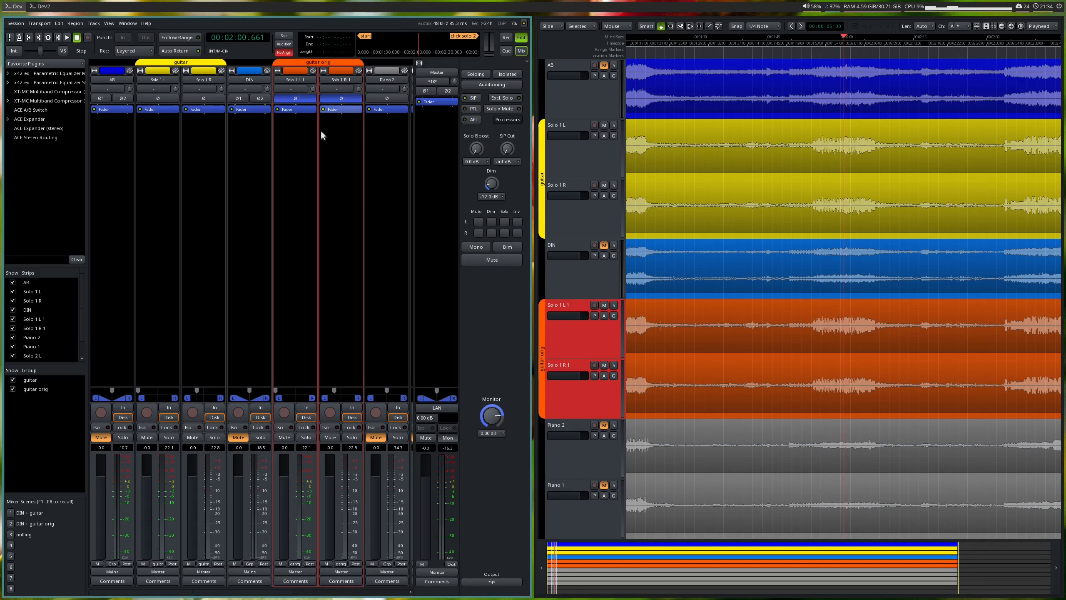
Recall the DIN + guitar mixer scene with the guitar orig tracks muted, and return the playhead to the session start
click(284, 438)
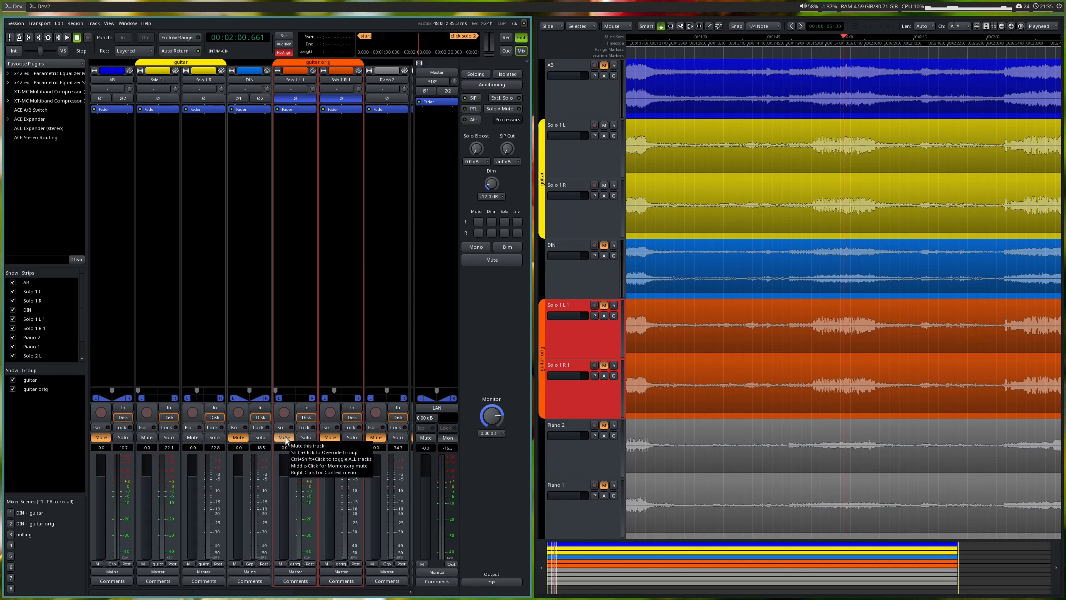
key(F1)
key(Home)
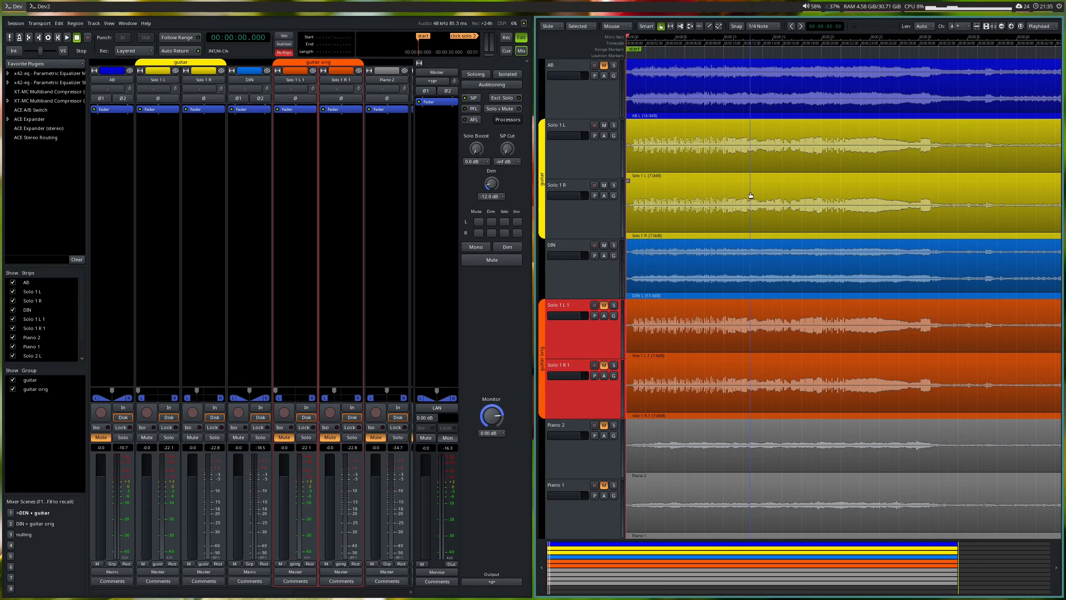
Select the AB track, jump to the click solo 2 marker and examine the clicks on Solo 2 L and Solo 2 R
scroll(750, 194, up, 2)
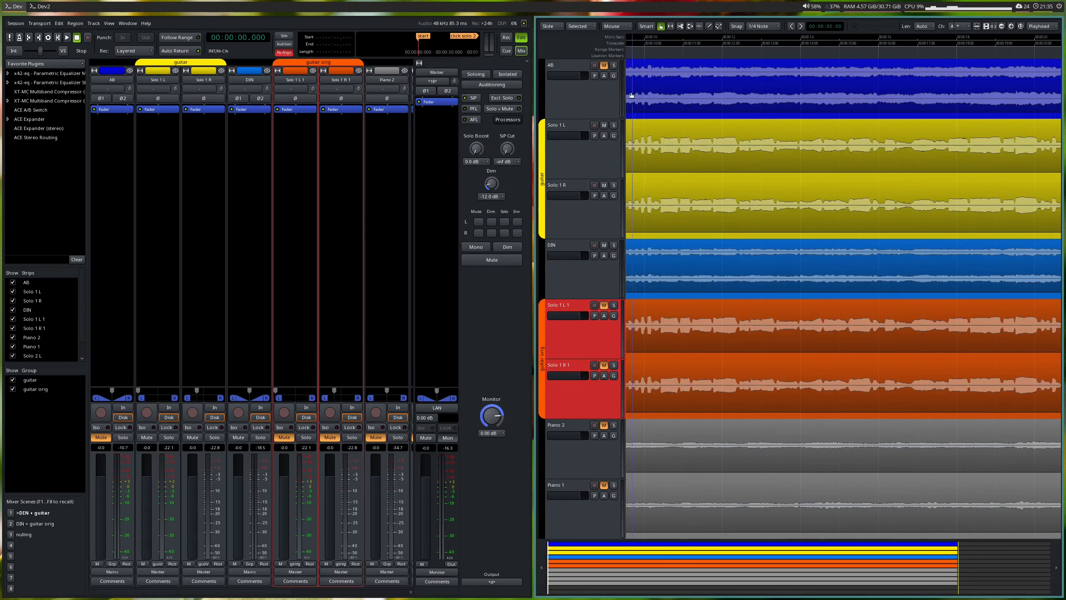
click(597, 92)
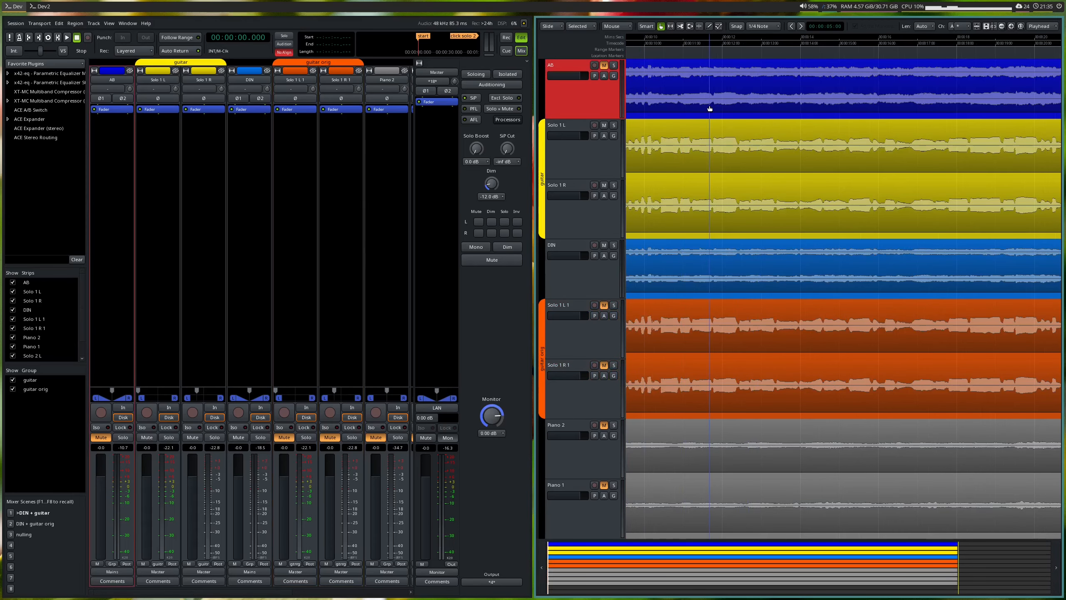
key(KP_2)
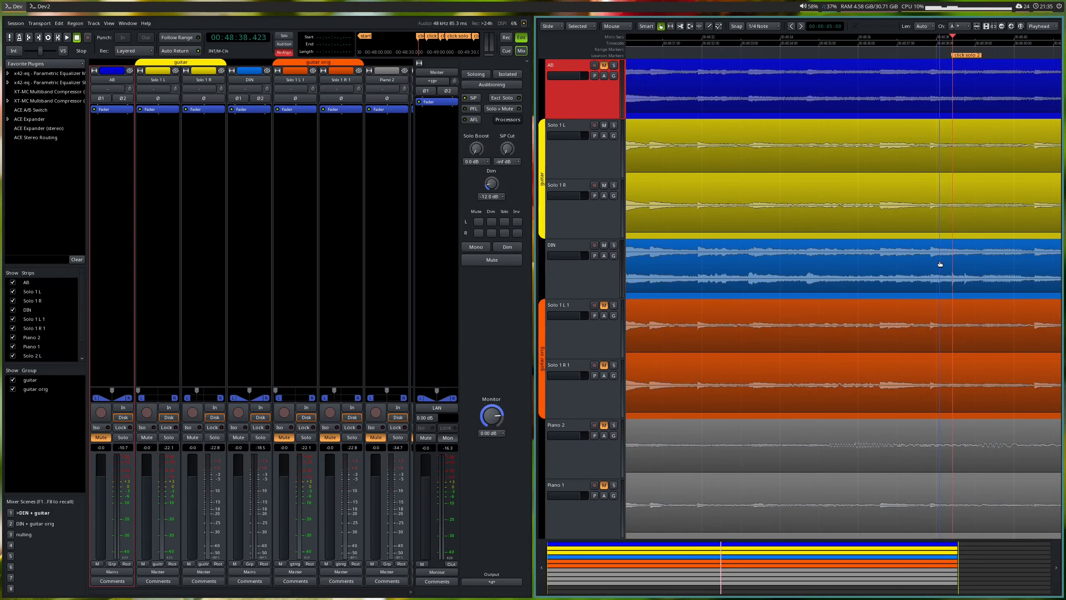
scroll(941, 264, right, 2)
scroll(829, 333, right, 4)
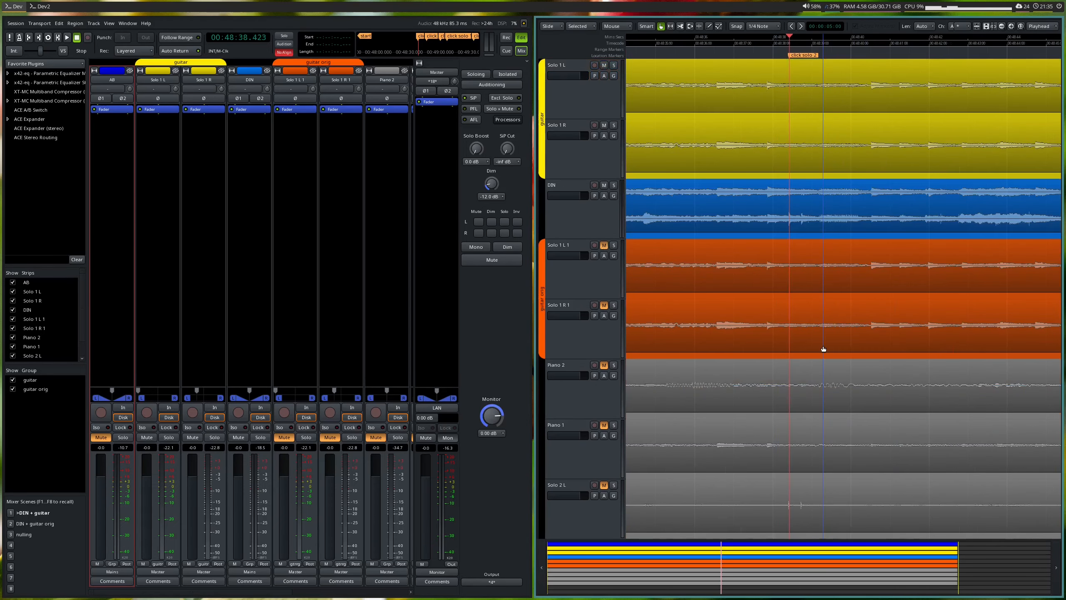
scroll(803, 294, down, 3)
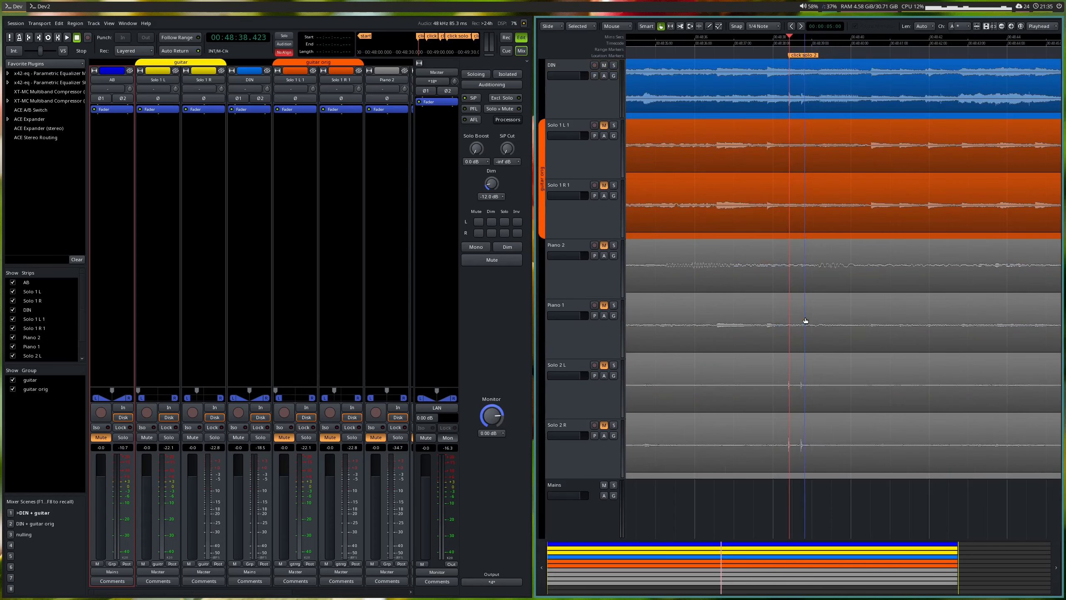
scroll(786, 399, up, 2)
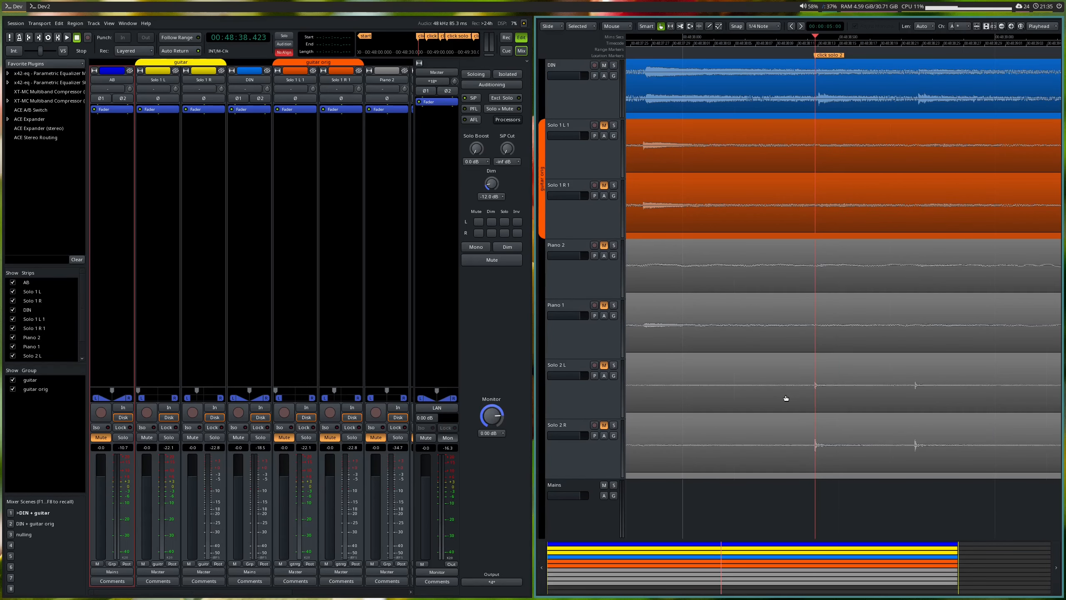
scroll(786, 399, down, 4)
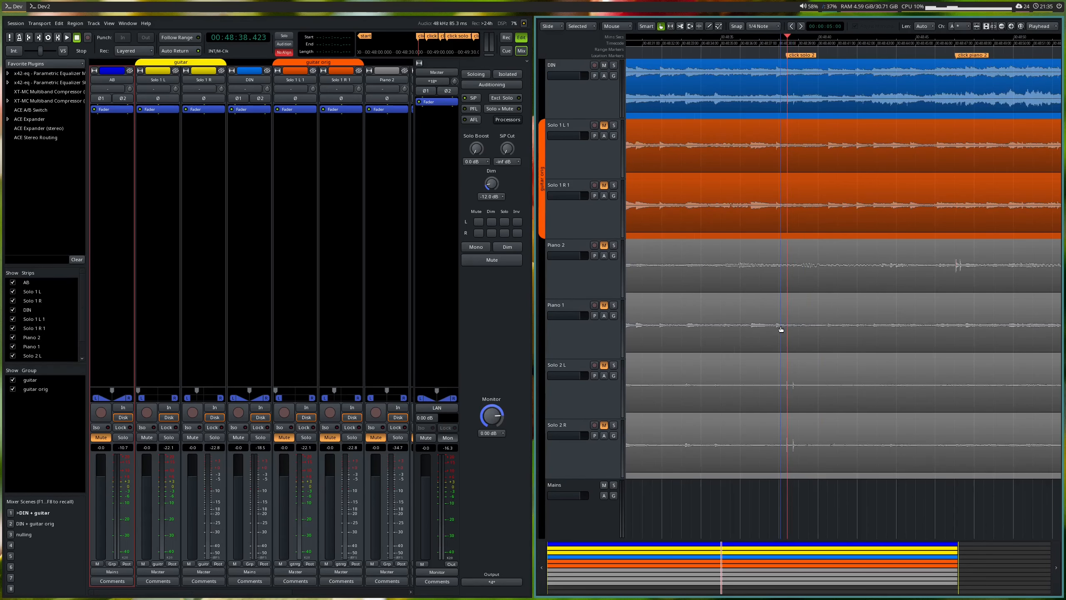
Jump to the click piano 2 marker and examine the clicks on the Piano 2 track up close
key(w)
scroll(961, 311, up, 1)
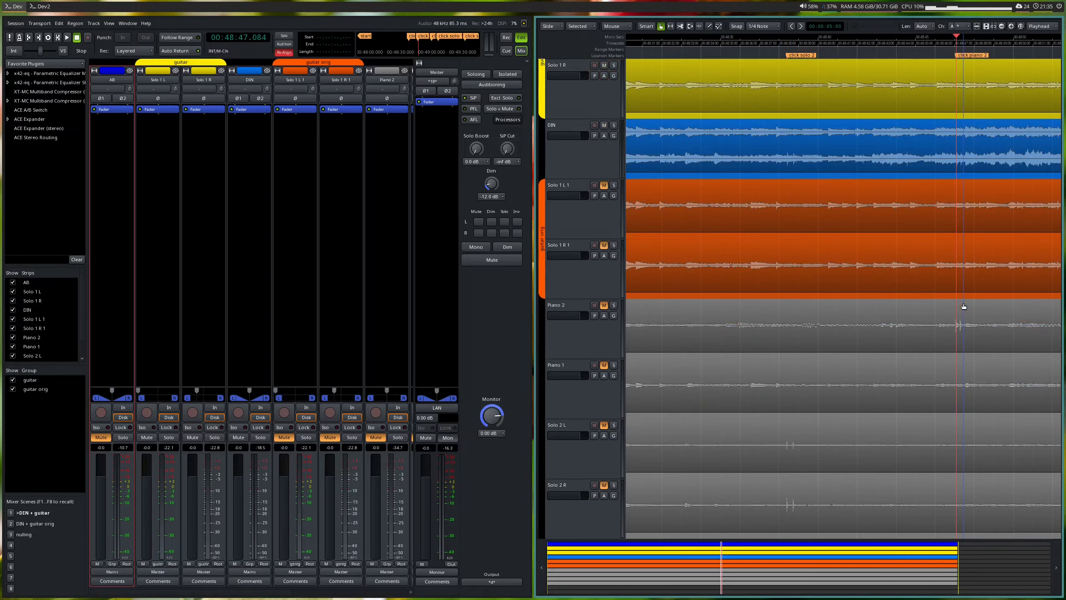
scroll(961, 332, up, 2)
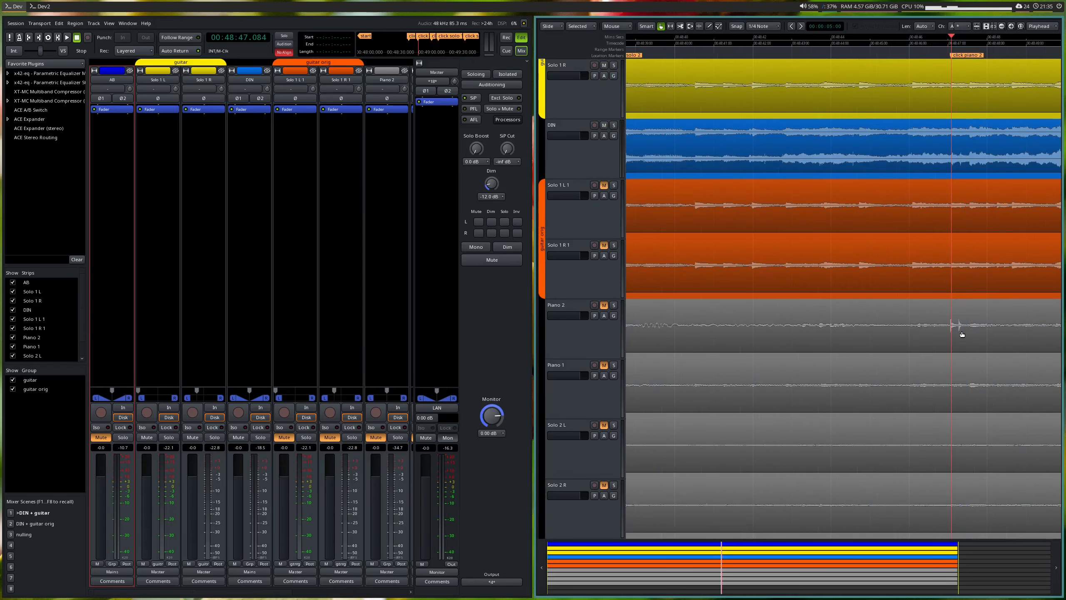
scroll(959, 326, up, 2)
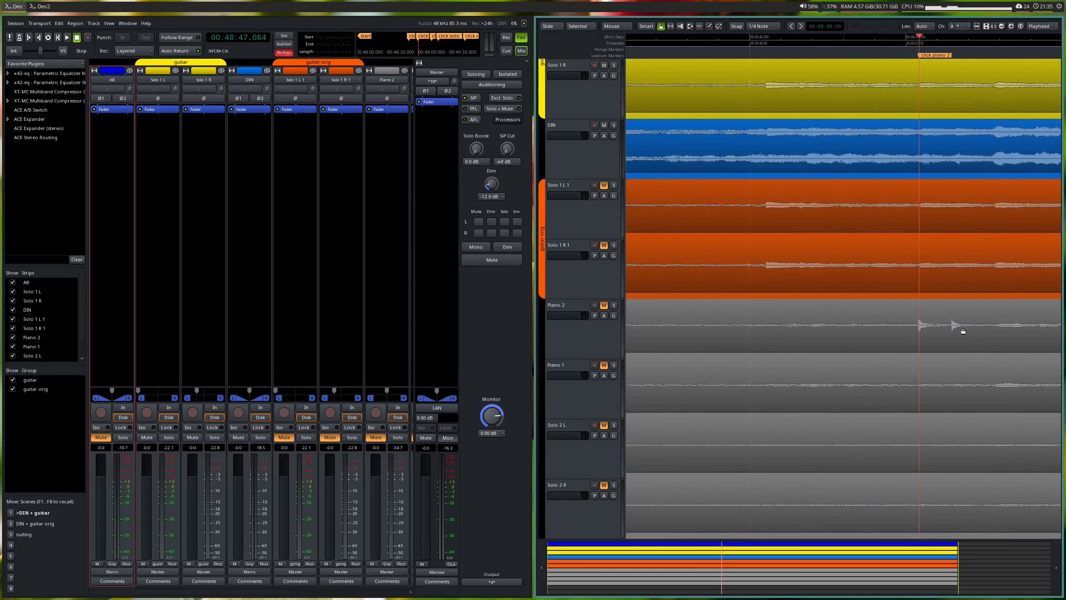
scroll(930, 322, up, 2)
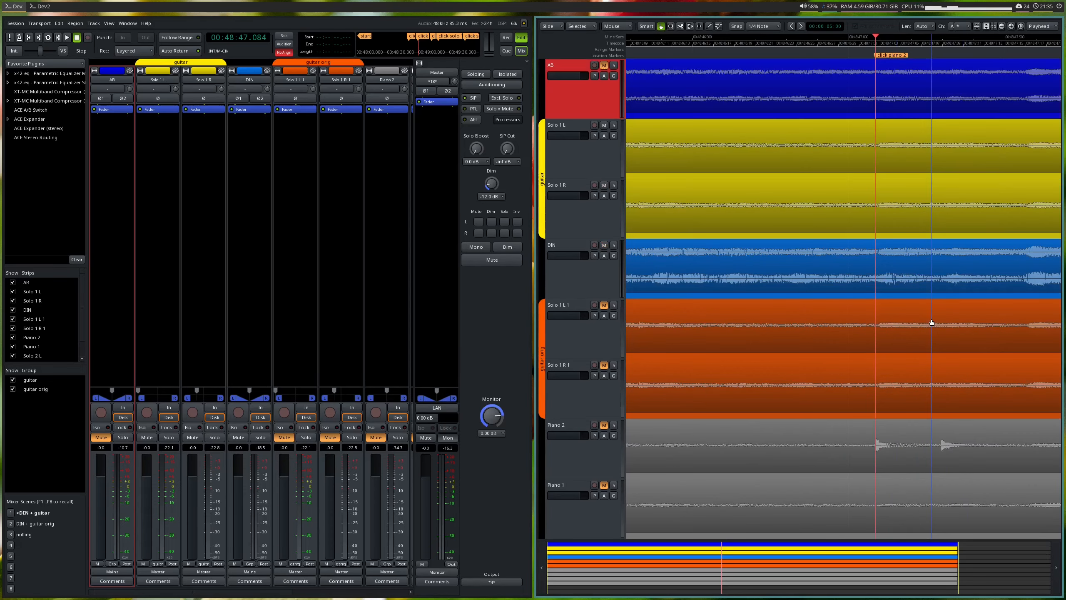
scroll(904, 78, up, 1)
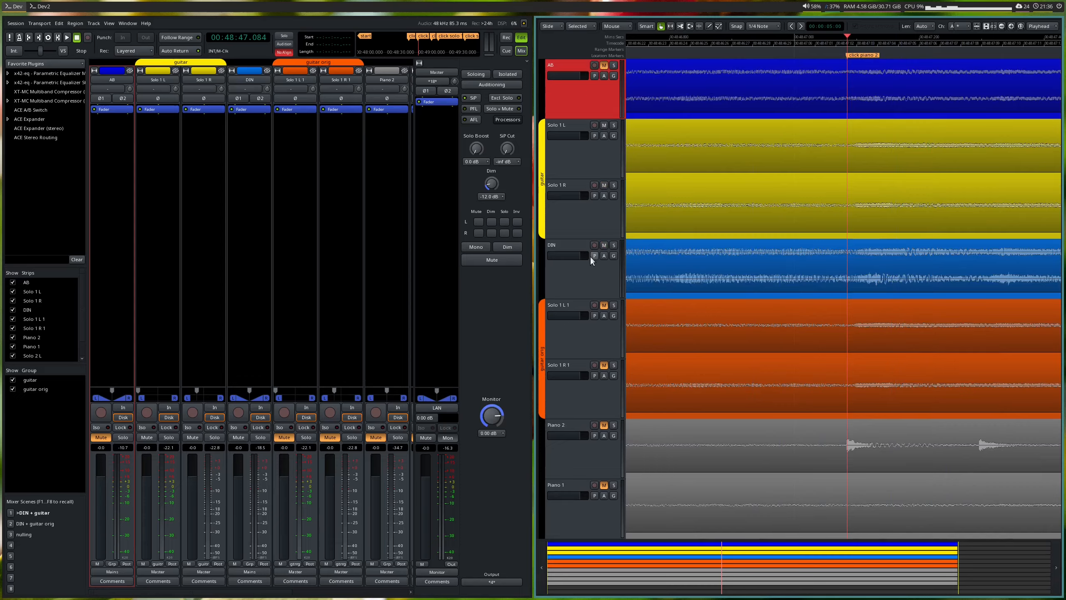
Select the DIN track and mark a range about 0.032 s long over the piano 2 click's arrival in its waveform
click(589, 263)
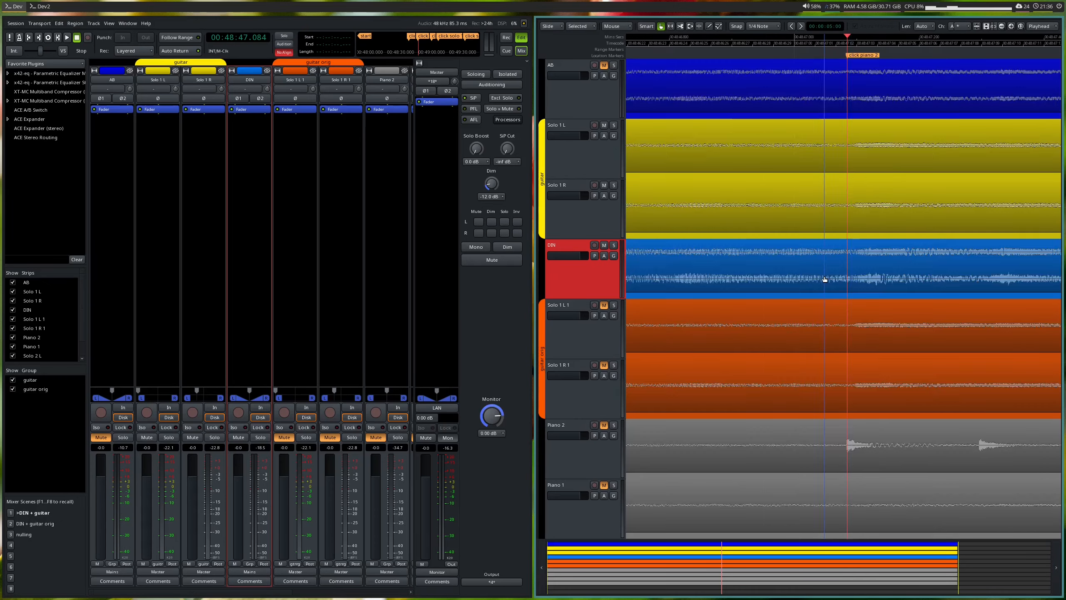
scroll(824, 280, up, 1)
scroll(824, 279, down, 1)
scroll(825, 280, up, 1)
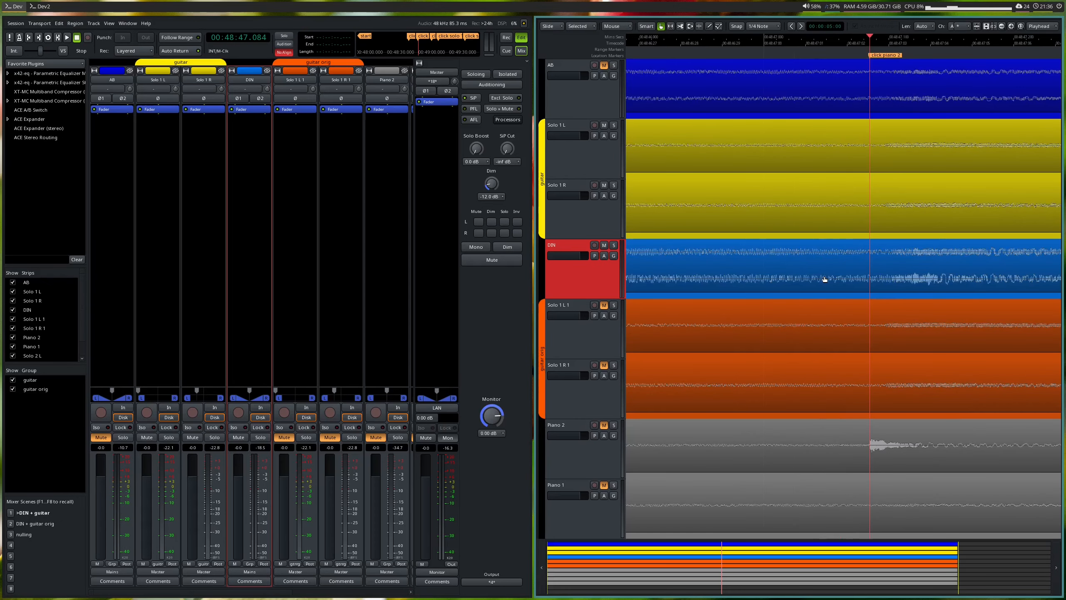
scroll(824, 279, right, 2)
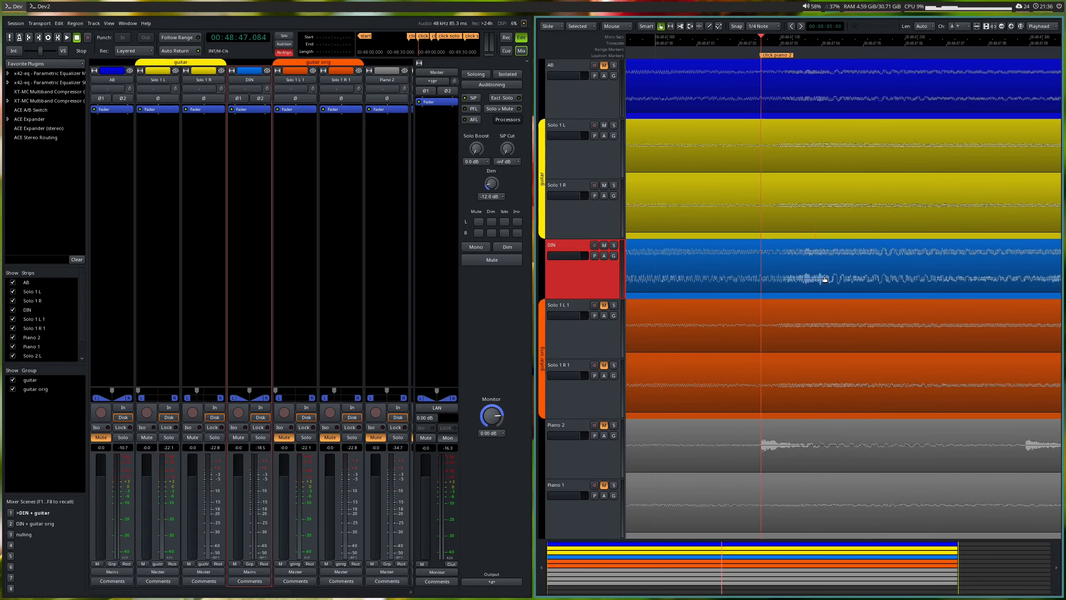
scroll(824, 280, left, 1)
scroll(824, 279, up, 1)
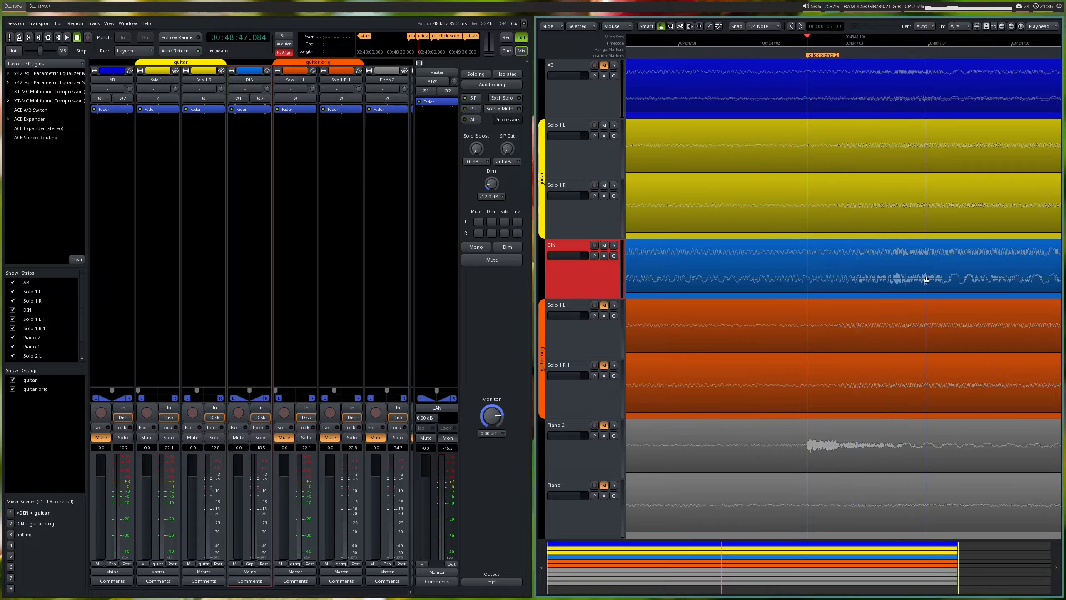
key(r)
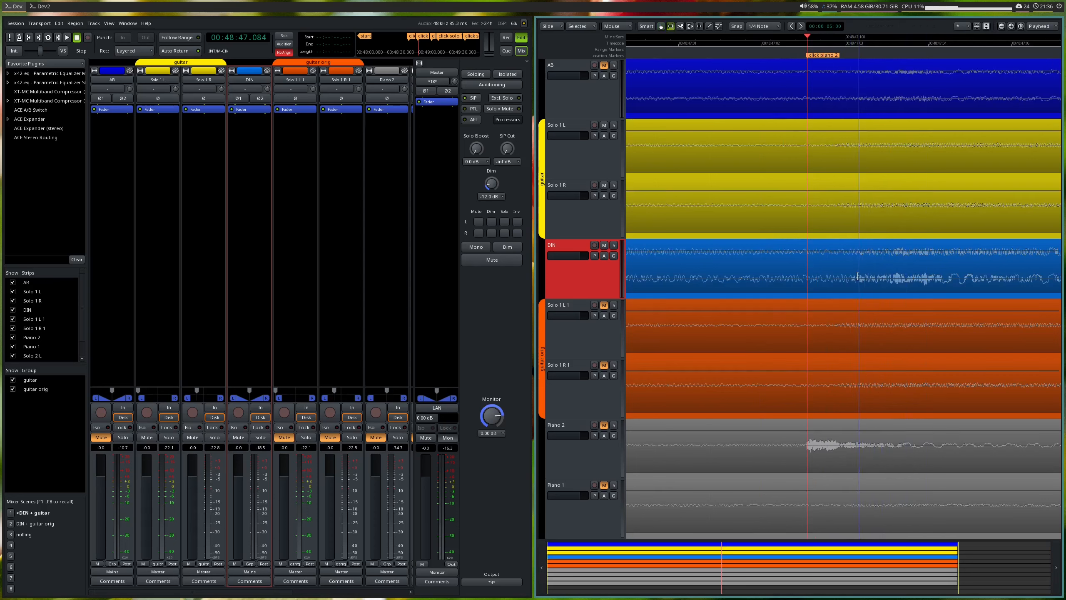
drag(854, 277, 934, 277)
Advance past the click piano 1 marker to click solo 1 guitar and frame its clicks in a widened editor window
key(w)
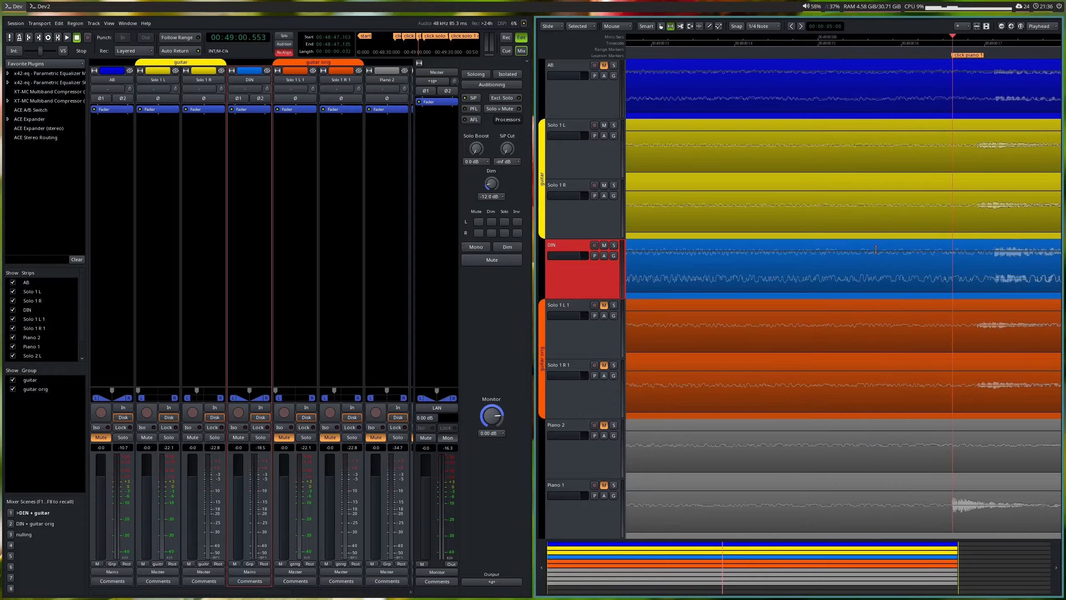
key(w)
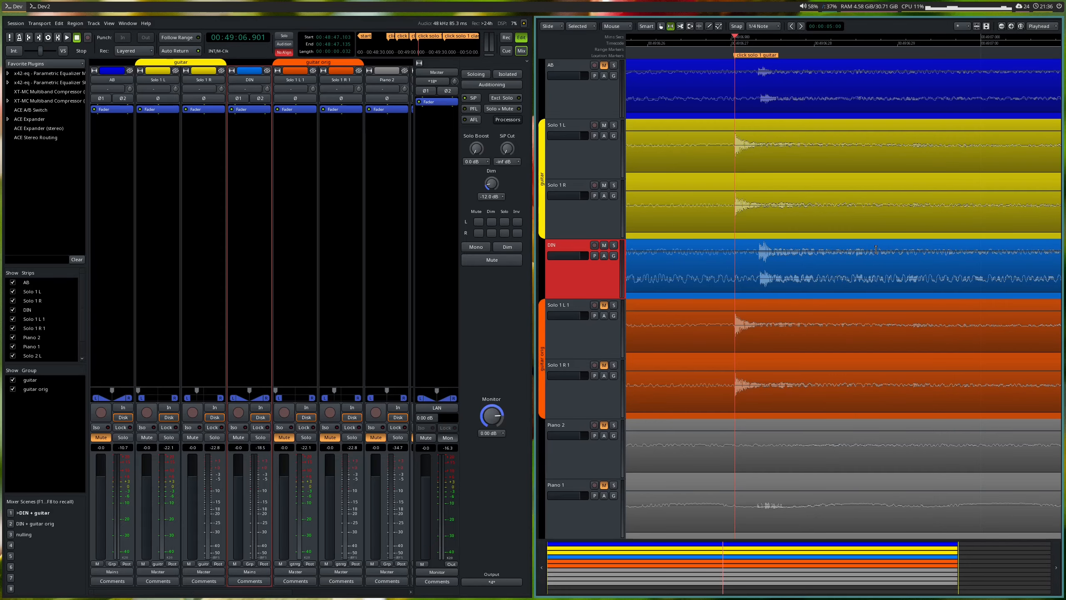
scroll(784, 234, up, 2)
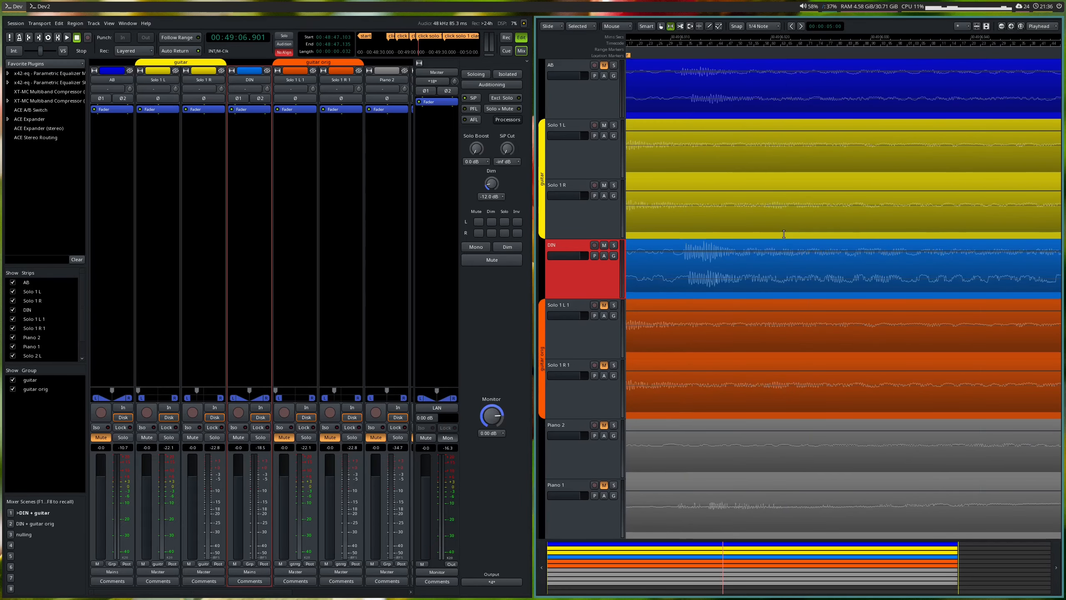
key(super+h)
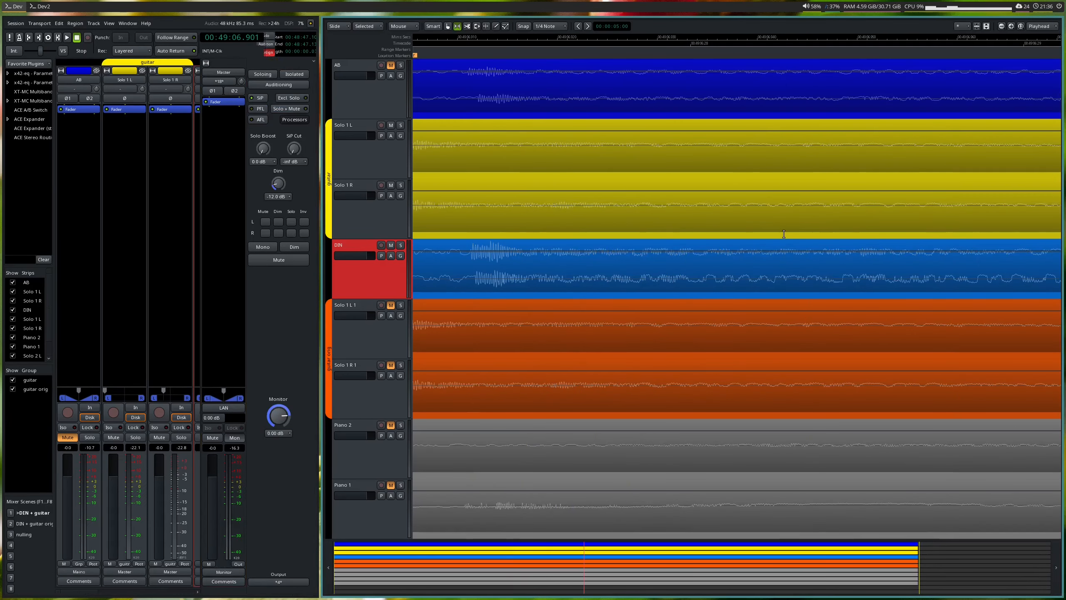
scroll(729, 214, left, 5)
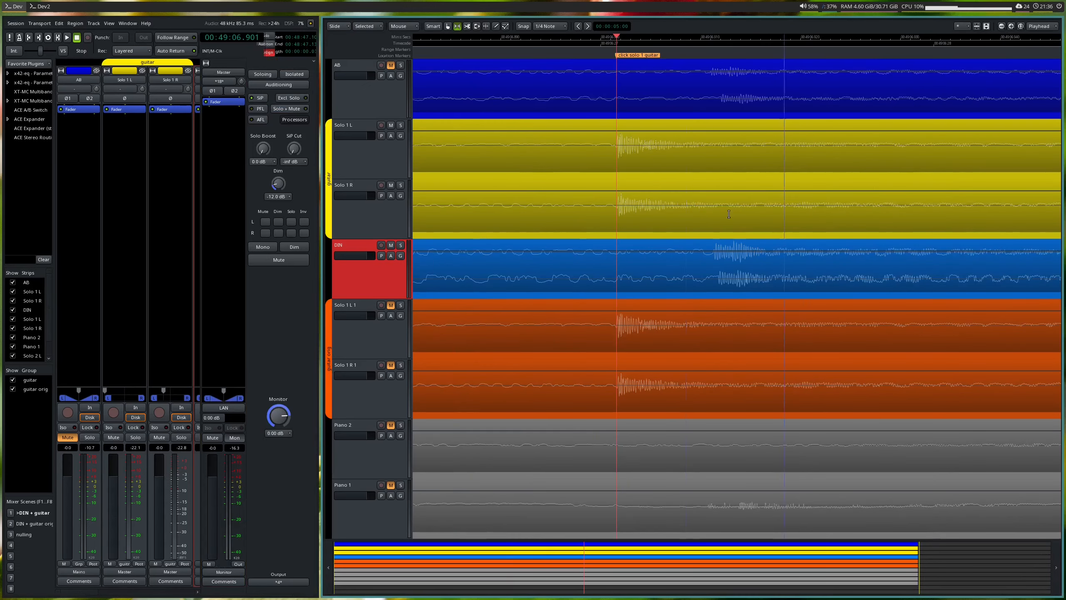
Mark a time range from the solo 1 guitar click on Solo 1 L and R to its arrival on AB, and widen the mixer window
scroll(653, 177, up, 1)
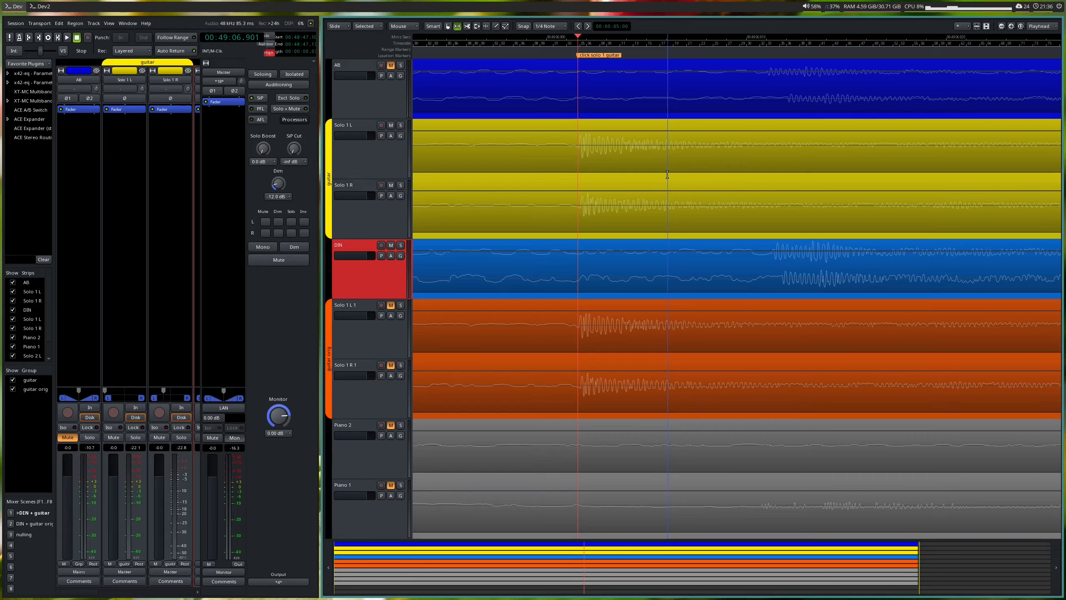
click(579, 145)
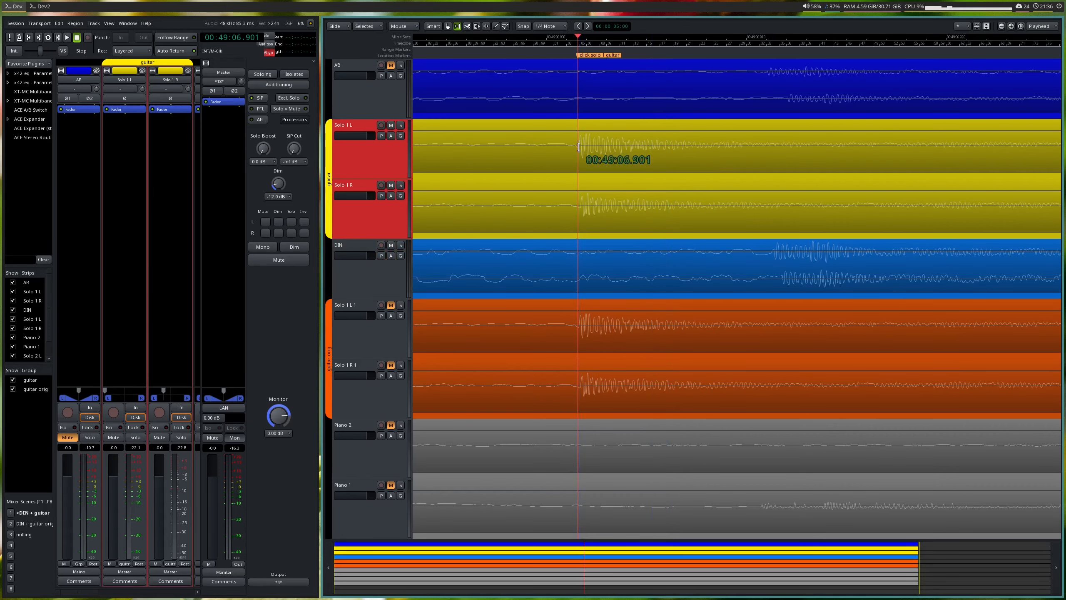
drag(578, 147, 768, 81)
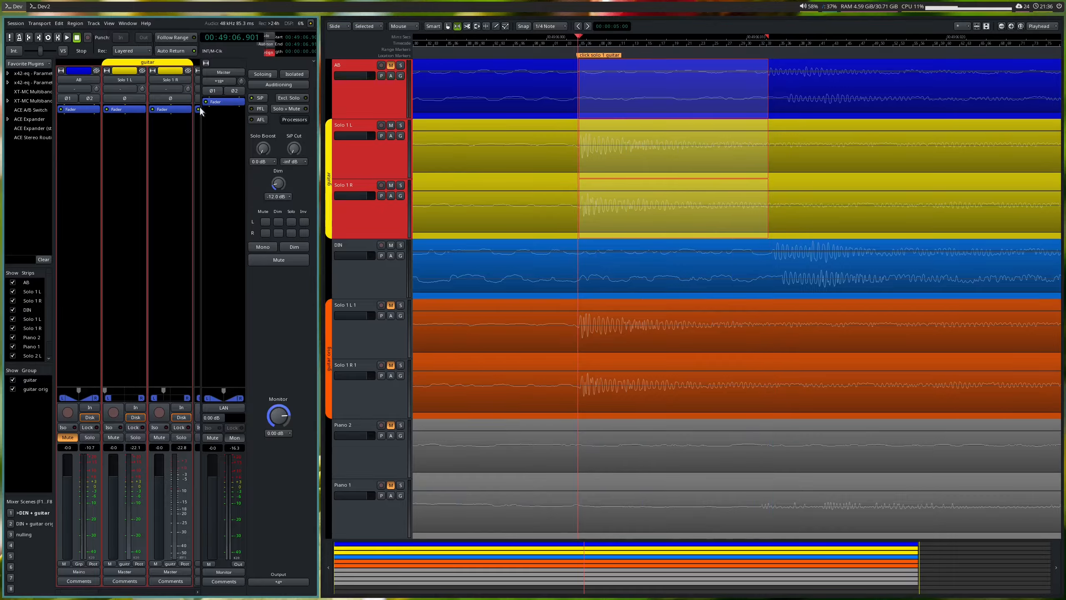
key(super+l)
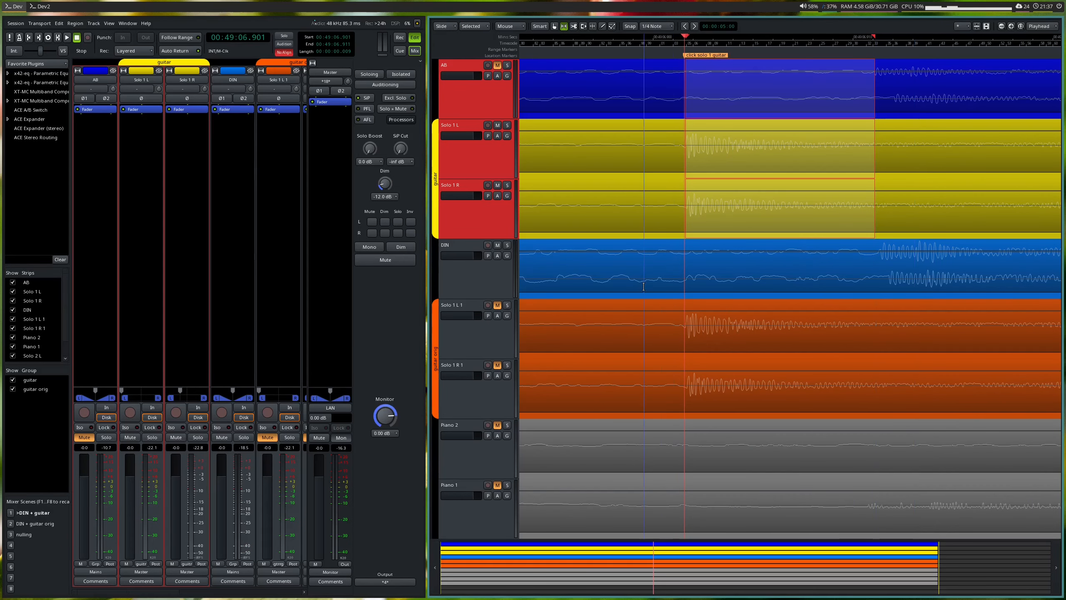
Place the playhead at 00:49:06.896, briefly mark the gap between the click's arrivals in AB's two channels, and clear the range
key(ctrl+Down)
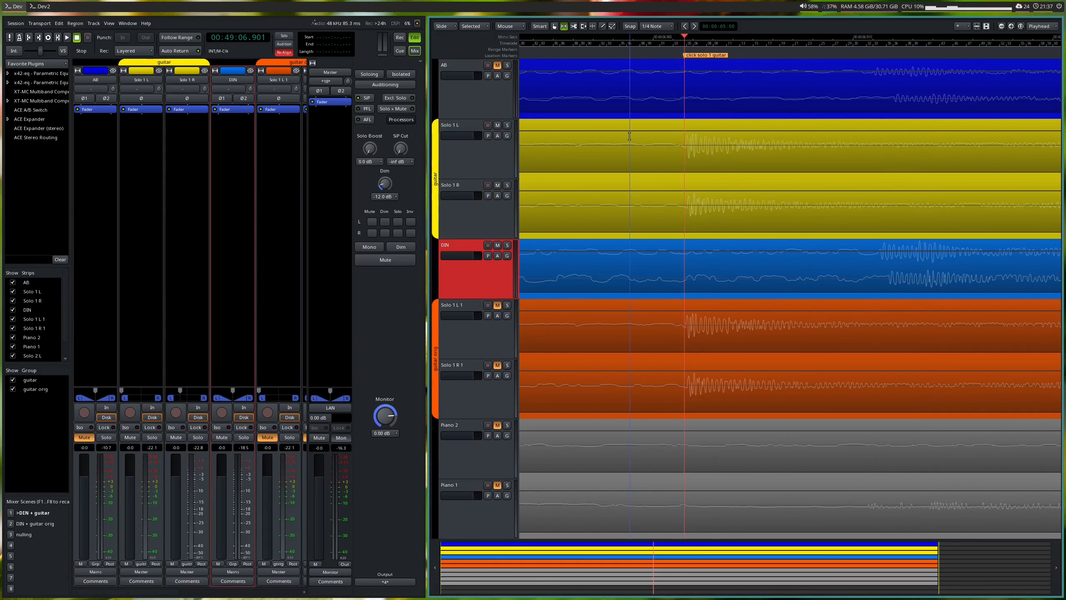
click(589, 44)
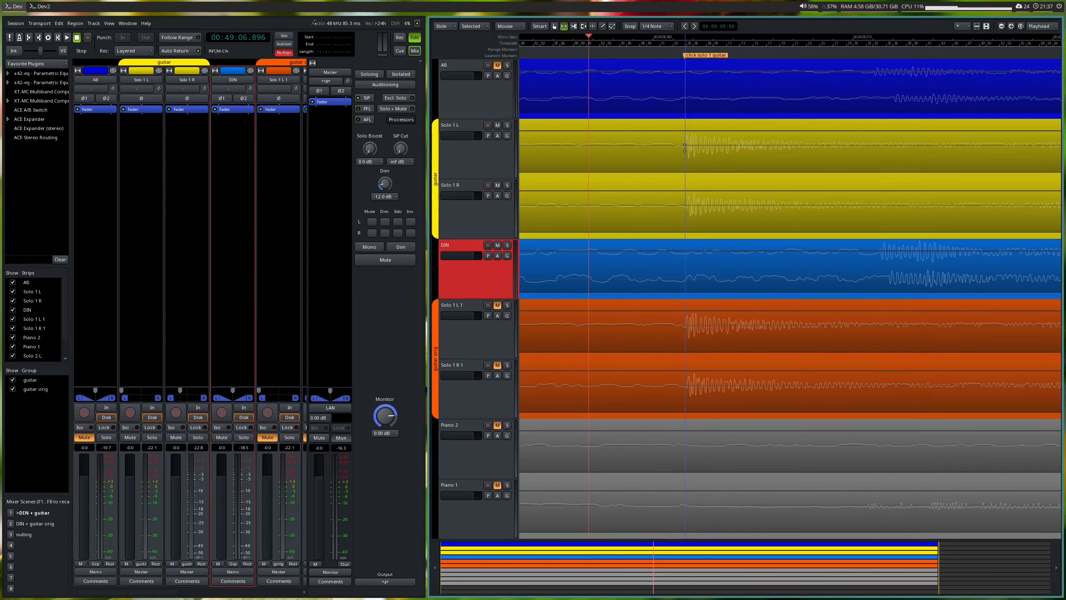
drag(686, 156, 895, 85)
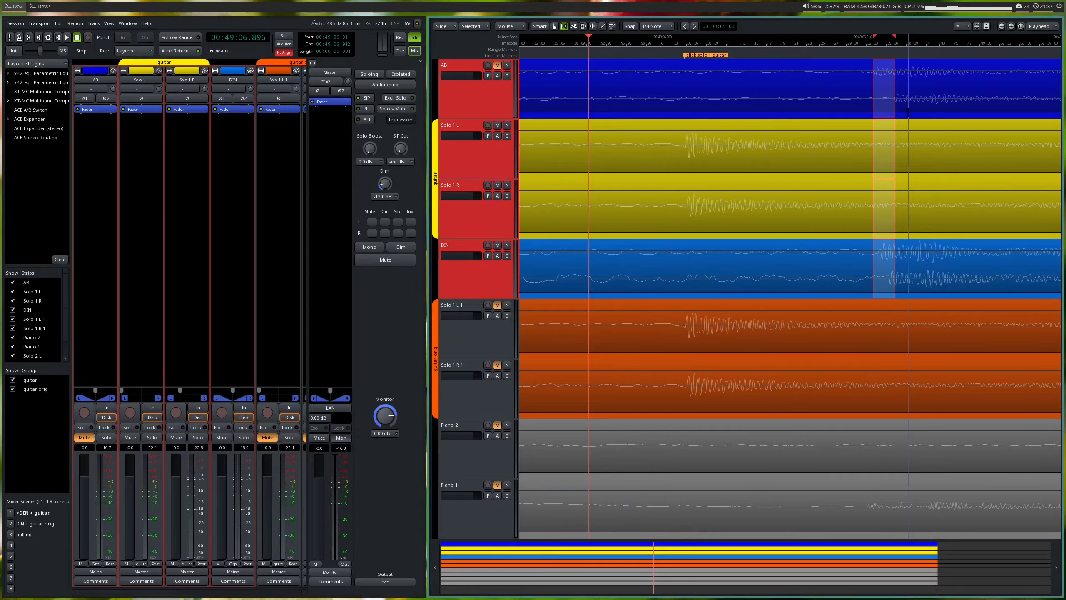
click(850, 99)
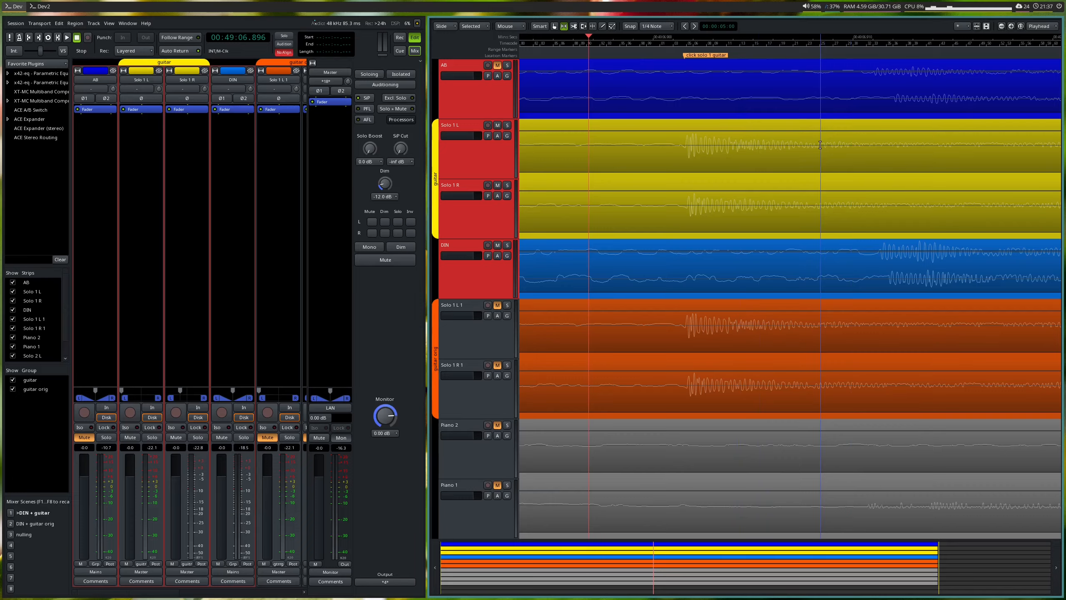
Switch to the wavelength spreadsheet and Inkscape diagram and select the guitar beside the spot microphone to examine its distance to the main array
click(46, 6)
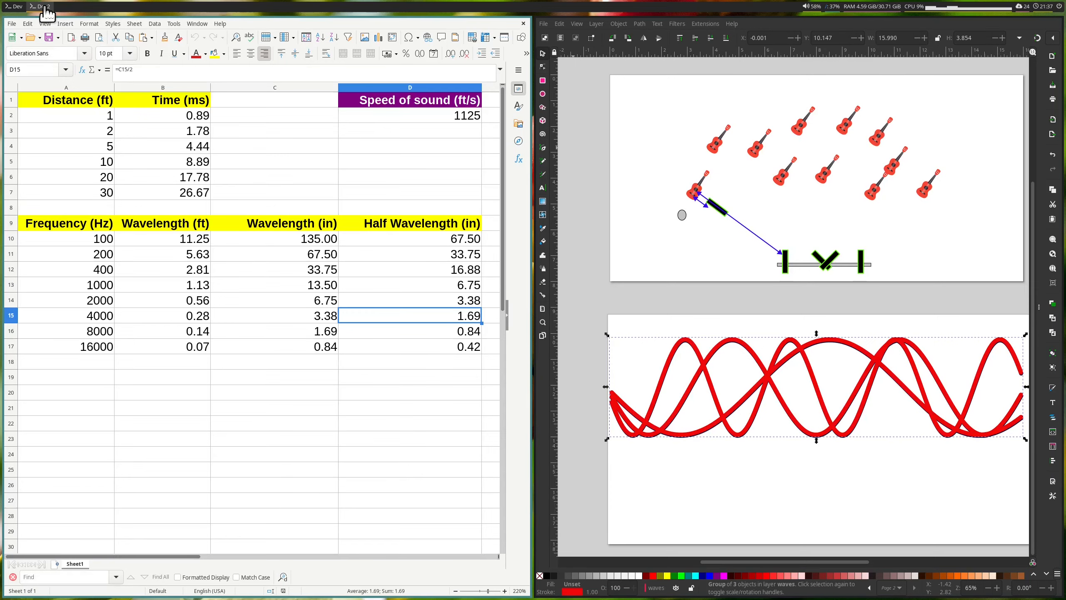
click(16, 6)
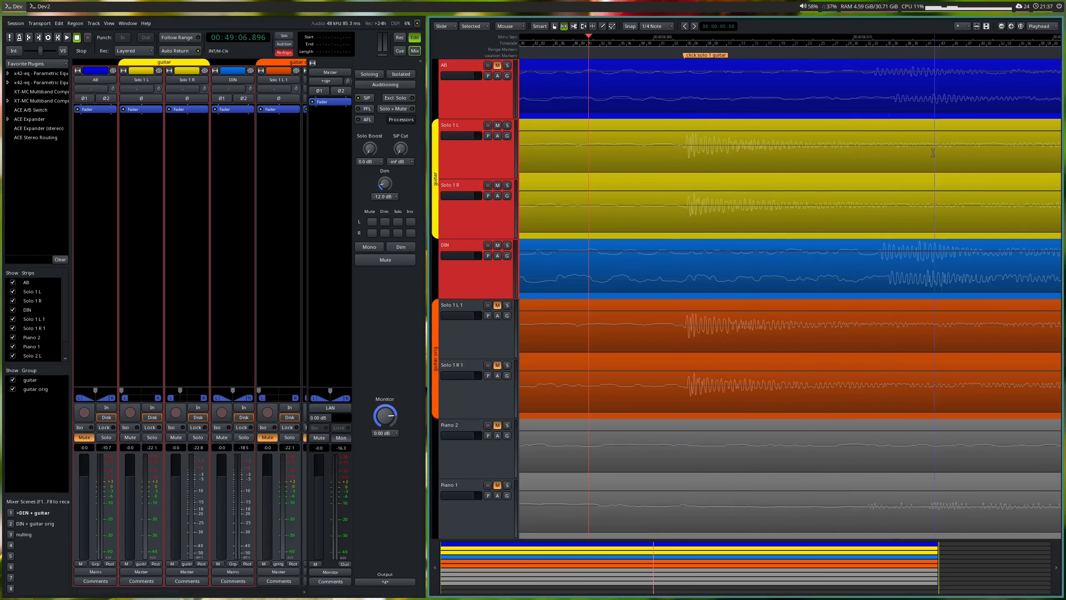
click(40, 5)
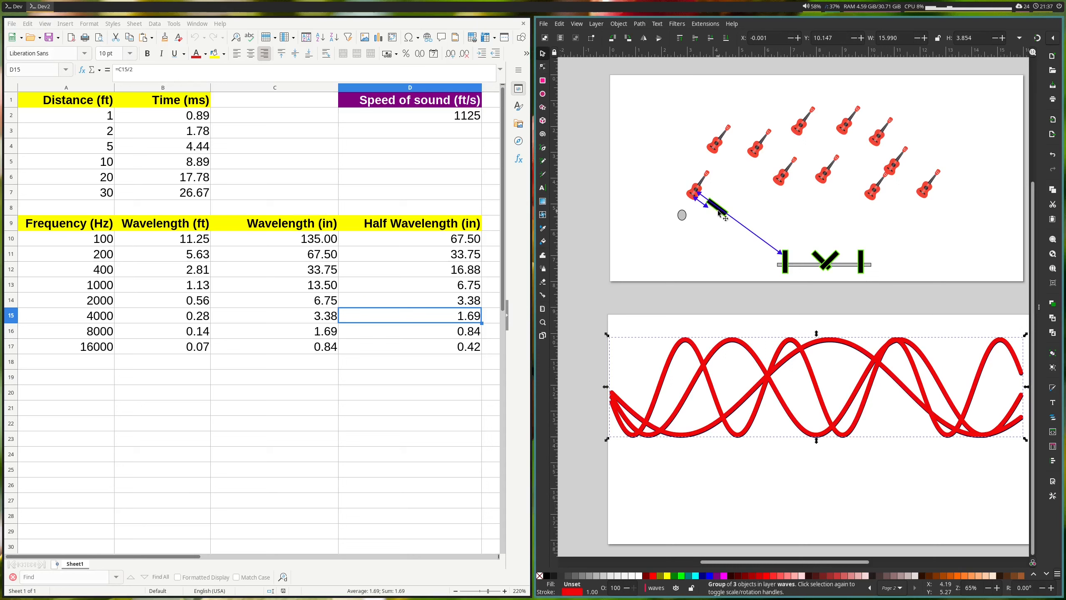
click(700, 193)
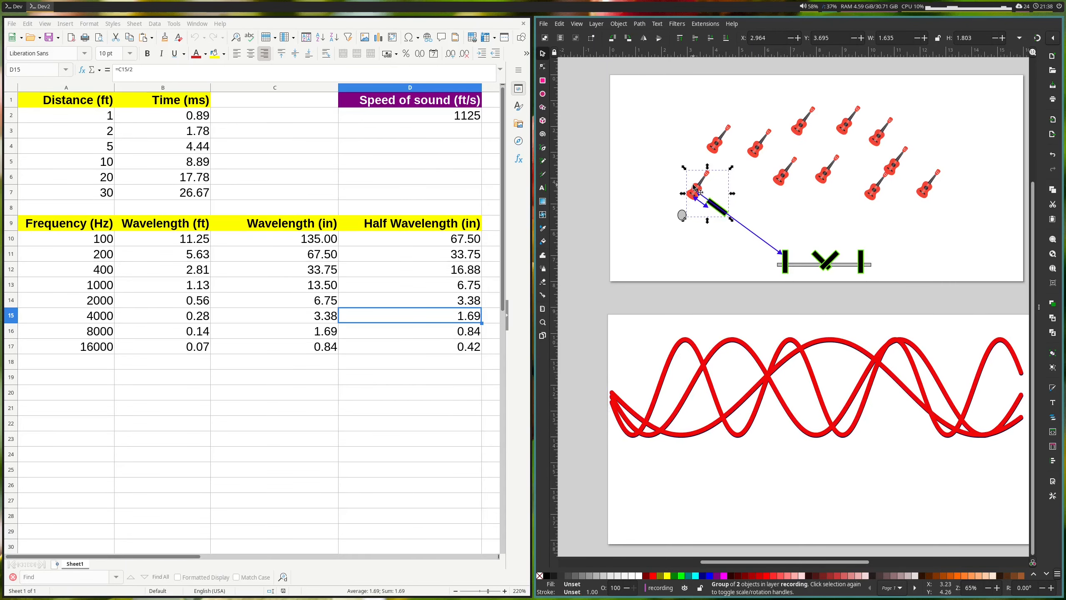
Return to Ardour, turn on snapping and place the playhead exactly on the click solo 1 guitar marker
click(15, 7)
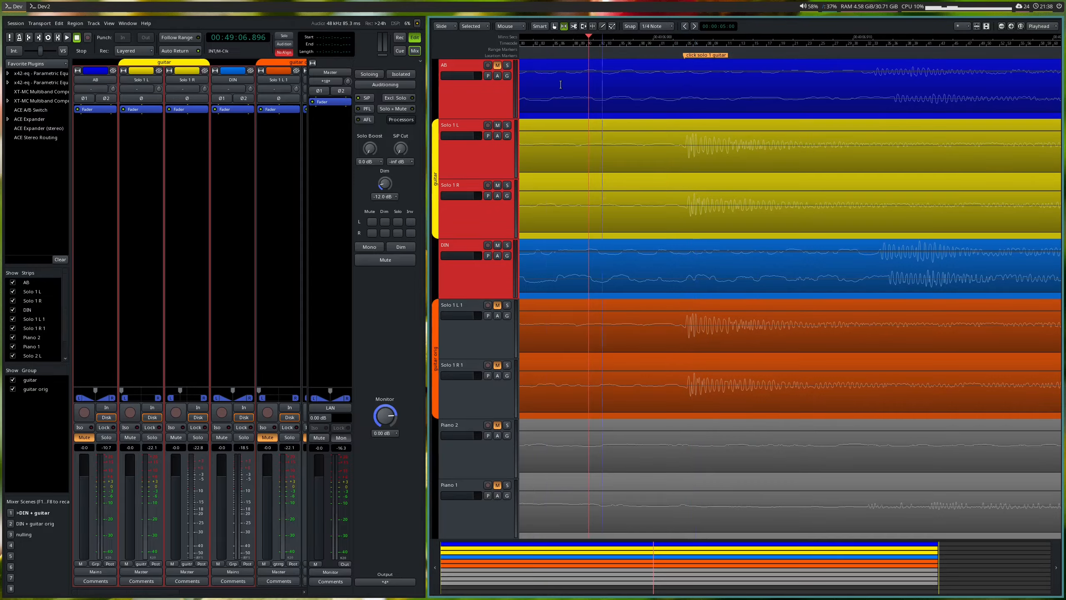
click(630, 26)
click(673, 46)
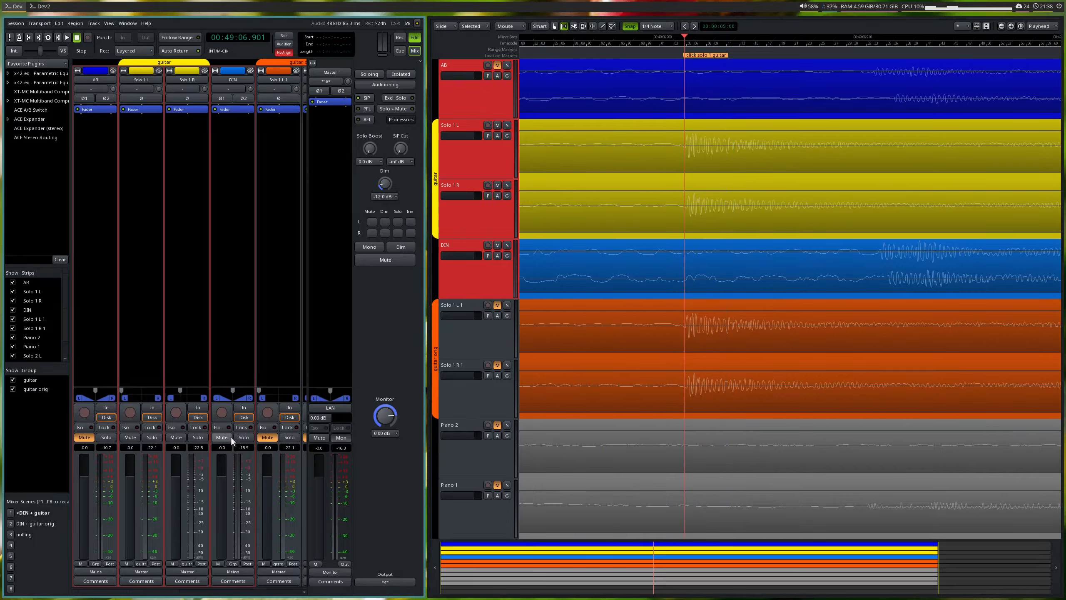
Widen the mixer, unmute the guitar and guitar orig tracks, and mute DIN and AB
key(super+l)
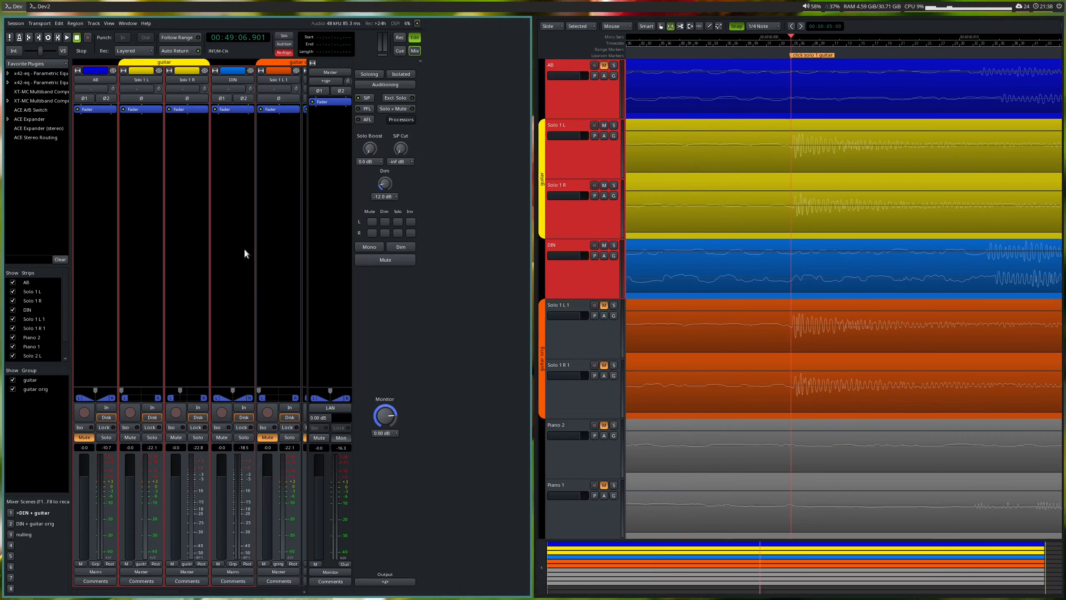
click(284, 436)
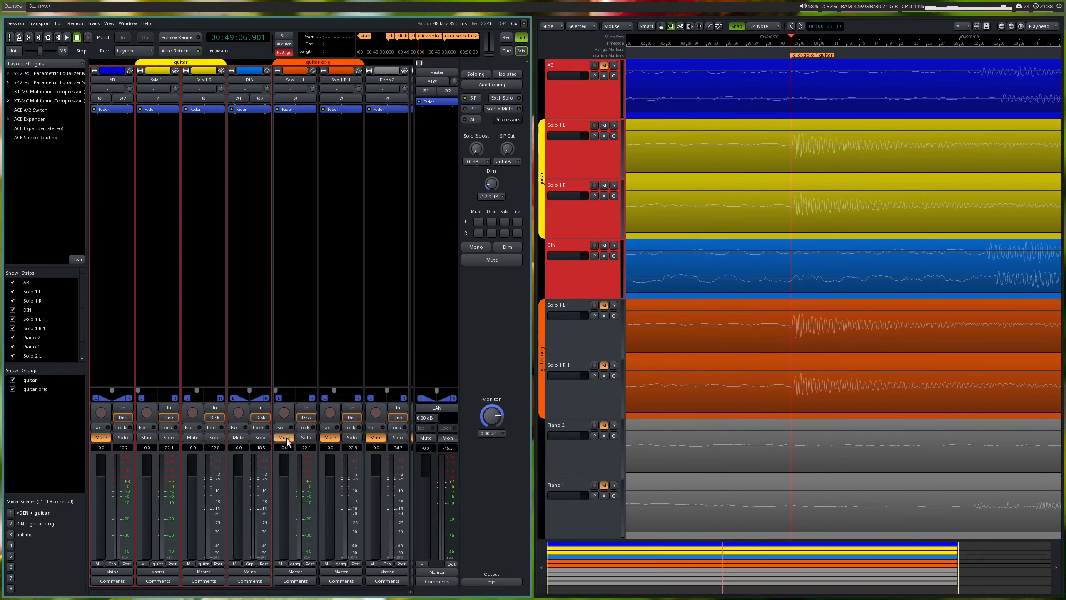
click(237, 437)
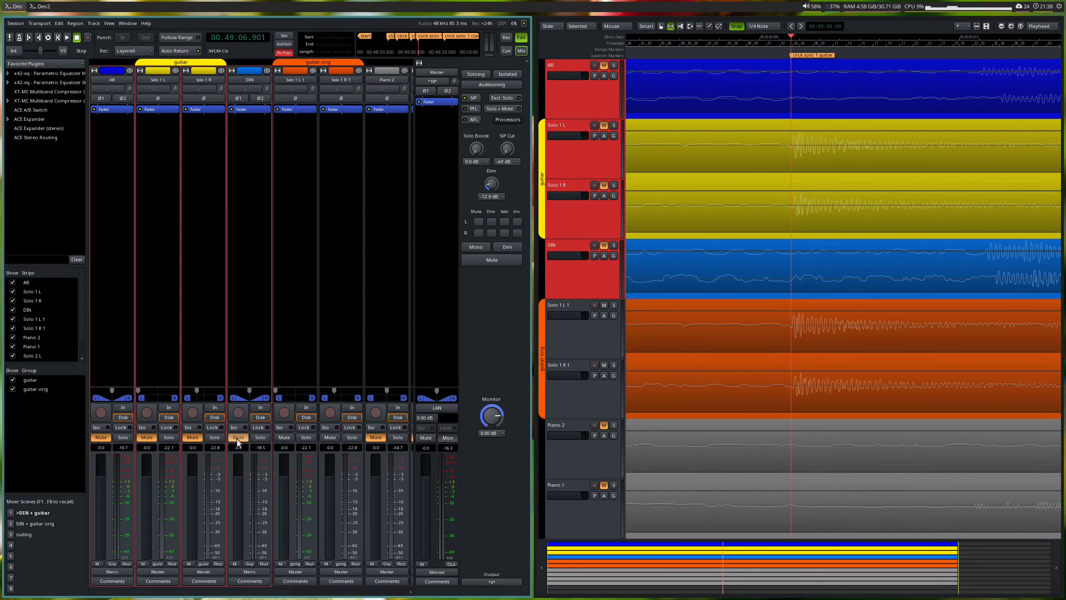
click(237, 437)
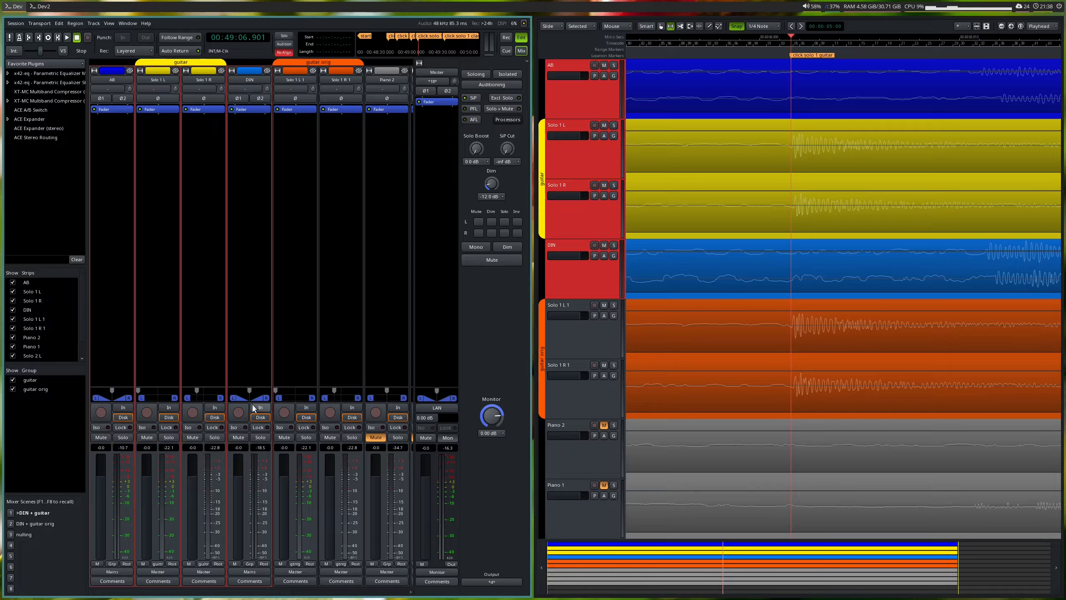
click(239, 444)
click(238, 437)
click(100, 437)
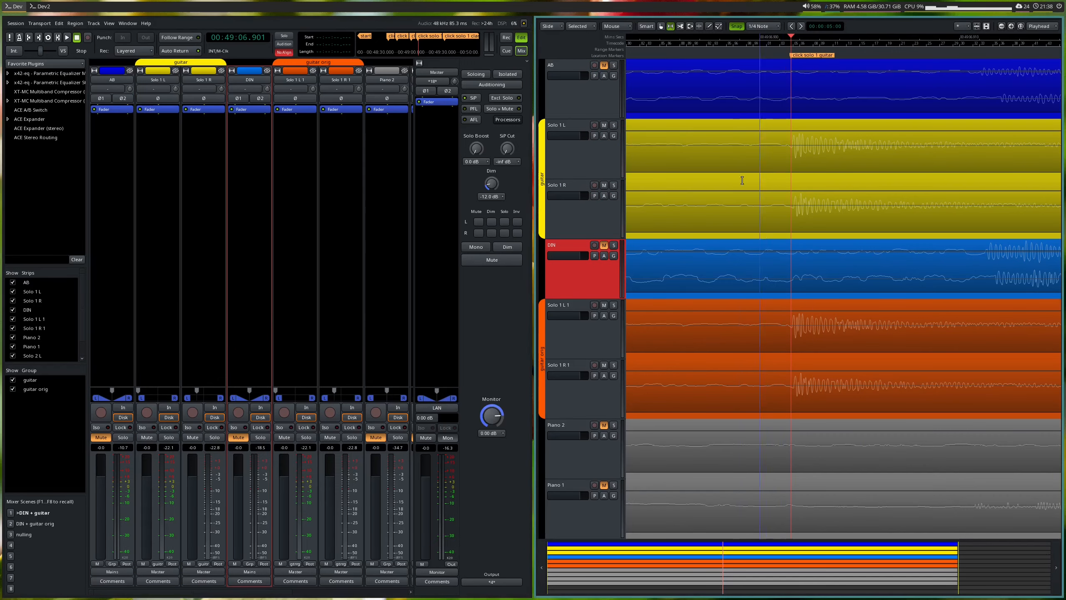
Invert the polarity of Solo 1 L 1 and Solo 1 R 1, and play briefly from the marker to check for nulling
click(339, 99)
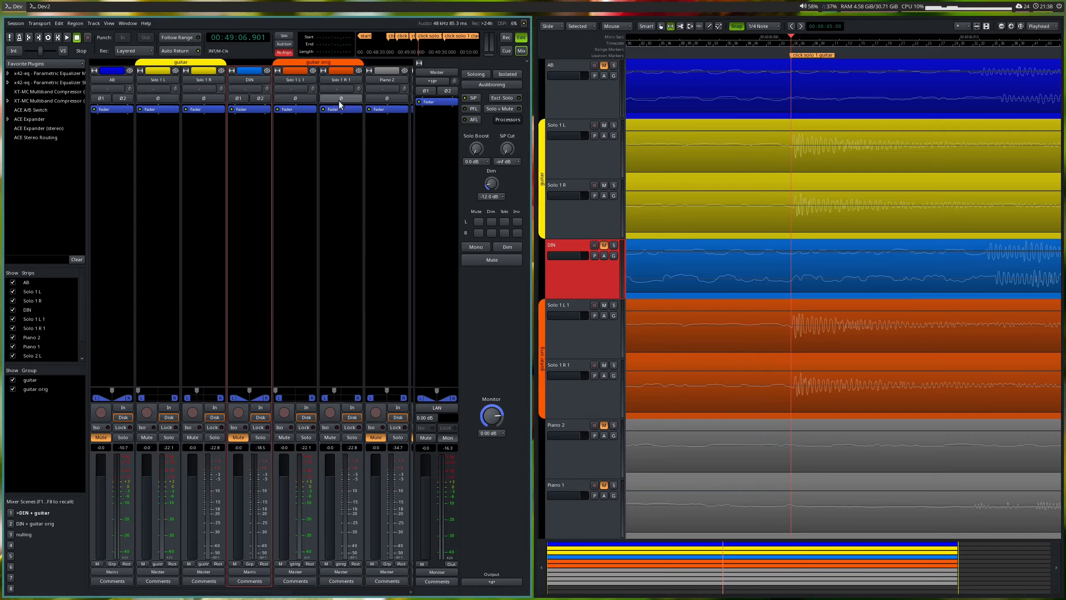
click(302, 99)
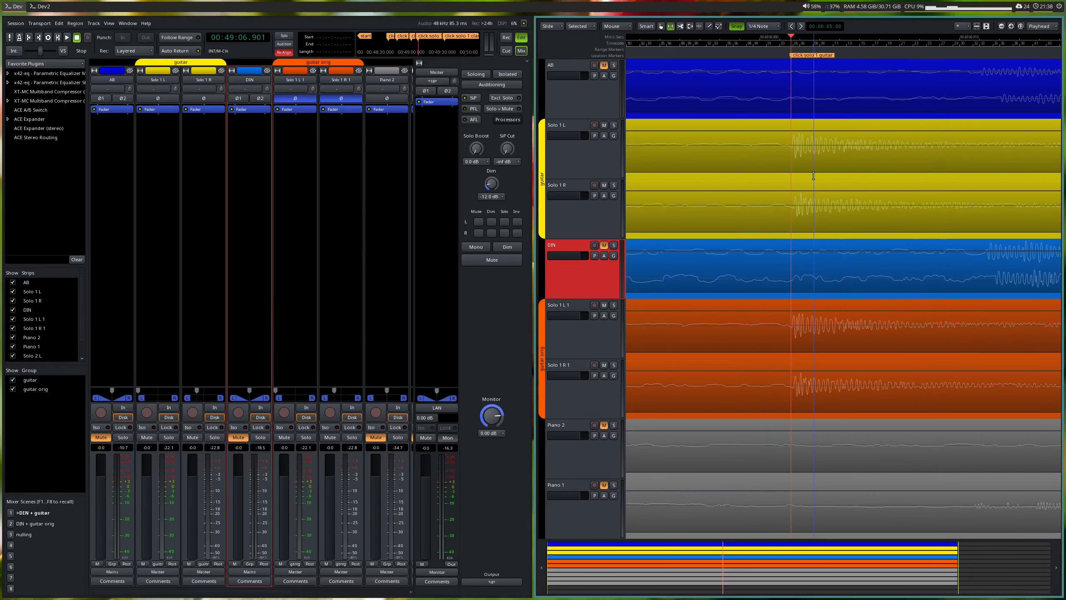
key(space)
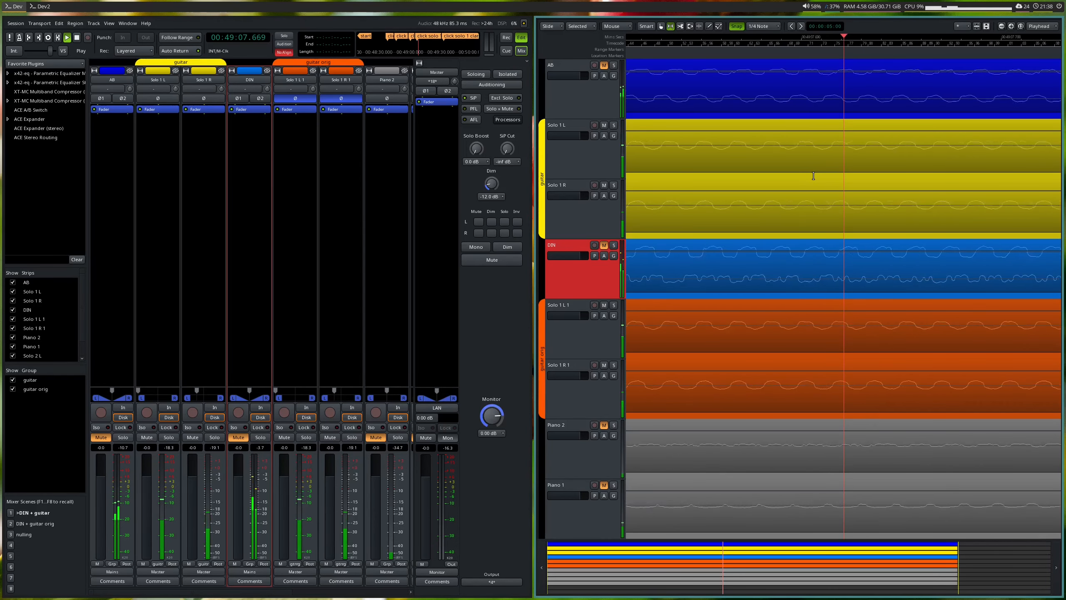
key(space)
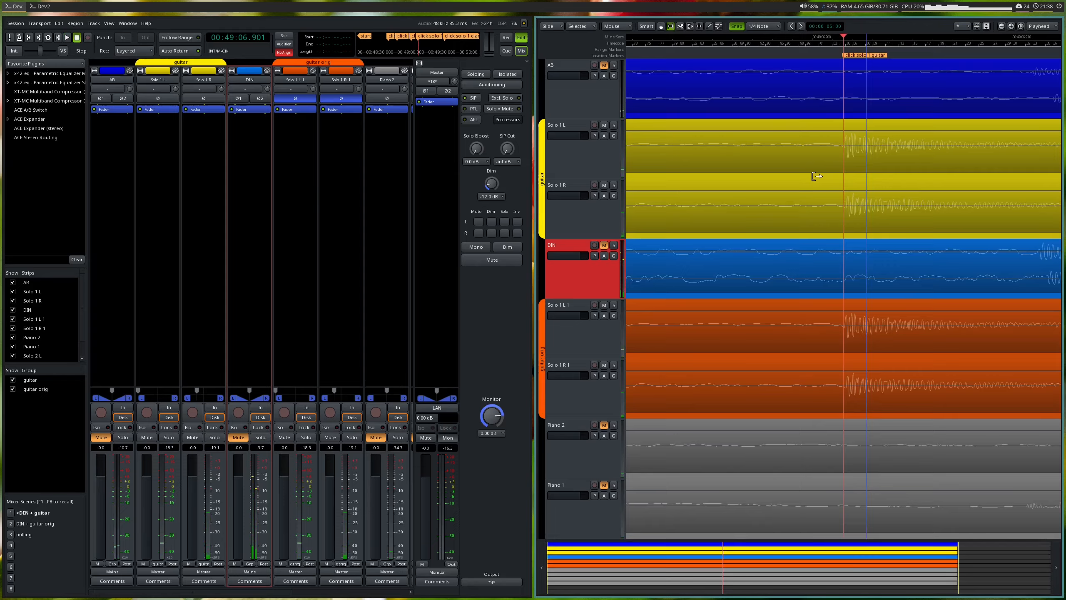
Activate Grab mode, turn off snapping and nudge the grouped Solo 1 L and Solo 1 R regions slightly in time
key(g)
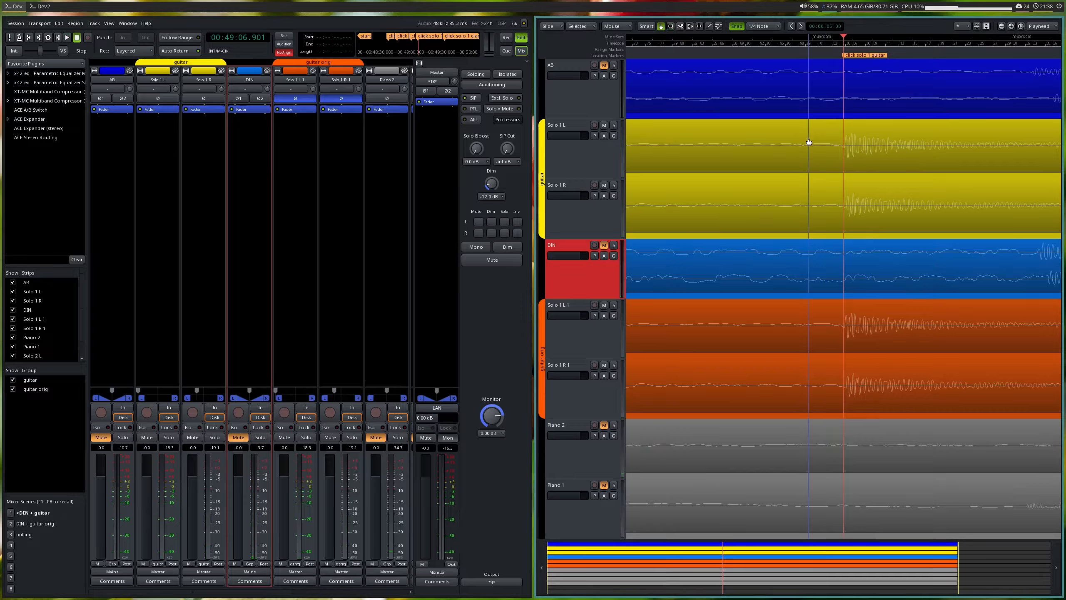
mouse_move(791, 143)
mouse_down()
mouse_move(953, 138)
mouse_move(790, 142)
mouse_up()
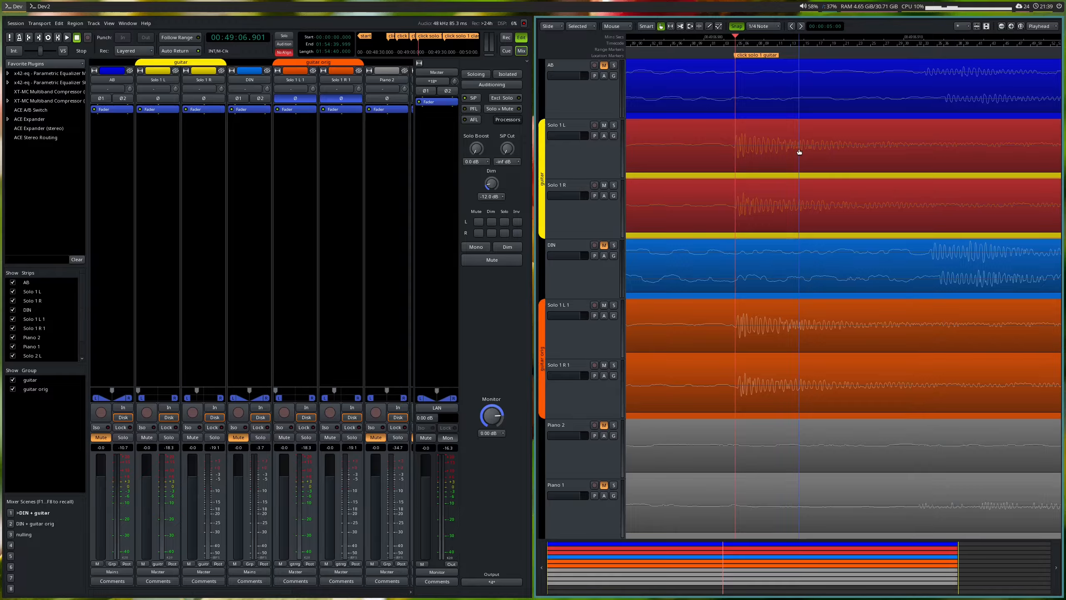
scroll(799, 152, left, 3)
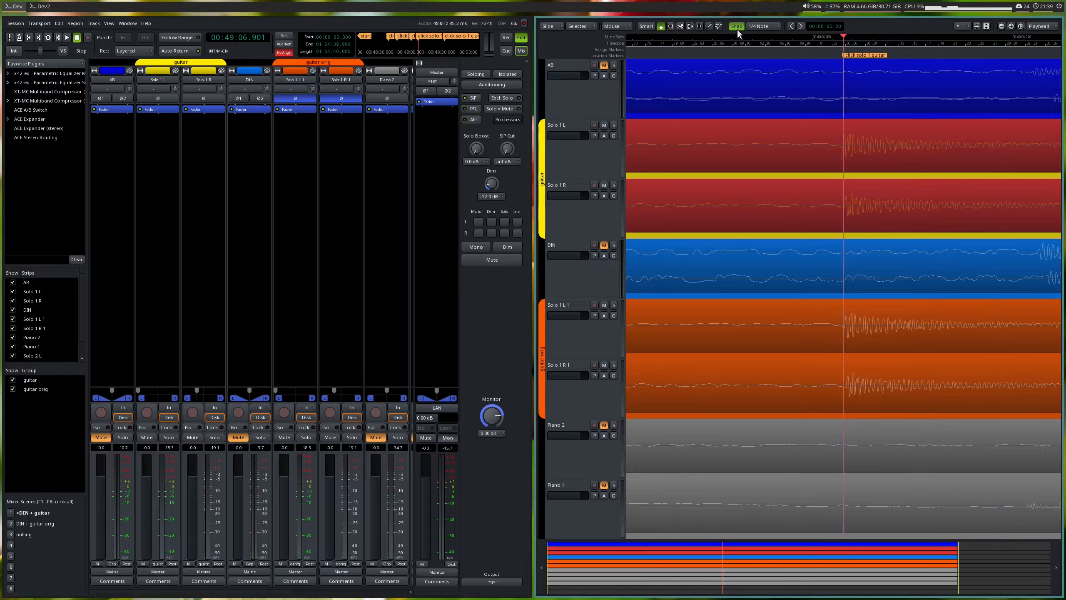
click(825, 168)
drag(826, 168, 881, 160)
scroll(943, 132, left, 5)
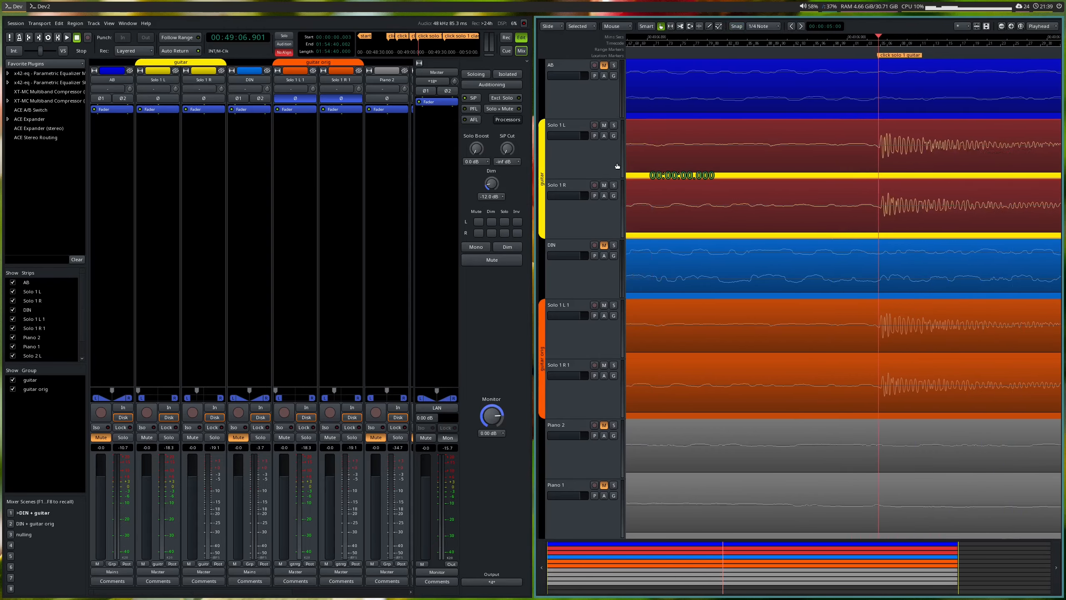
Play the guitar tracks against the polarity-inverted guitar orig tracks from the click solo 1 guitar marker, and stop
scroll(958, 134, down, 2)
scroll(958, 134, up, 2)
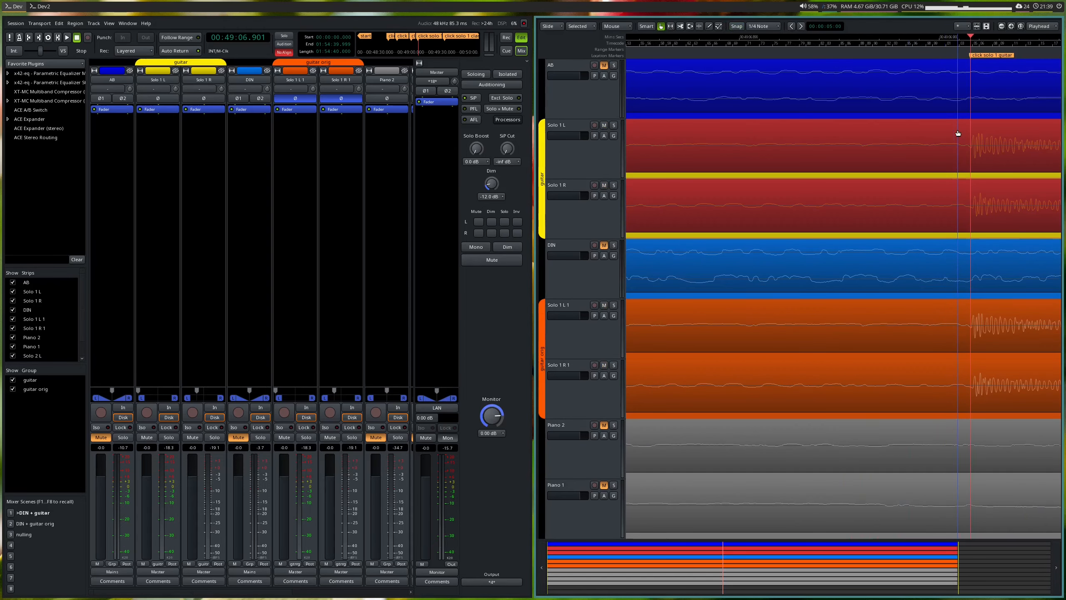
key(space)
key(space)
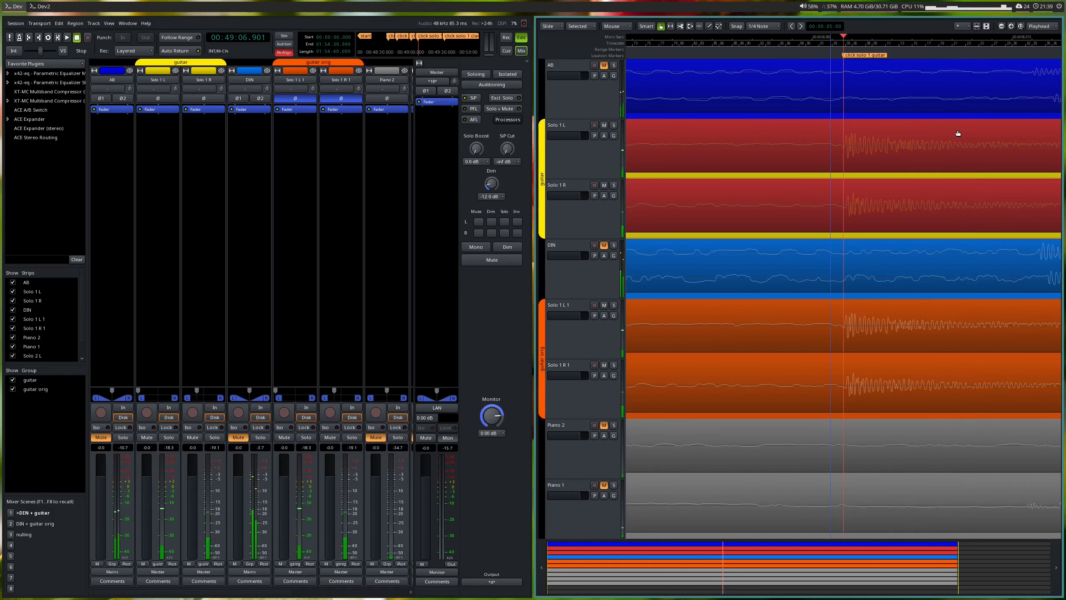
scroll(958, 133, down, 1)
scroll(958, 134, up, 1)
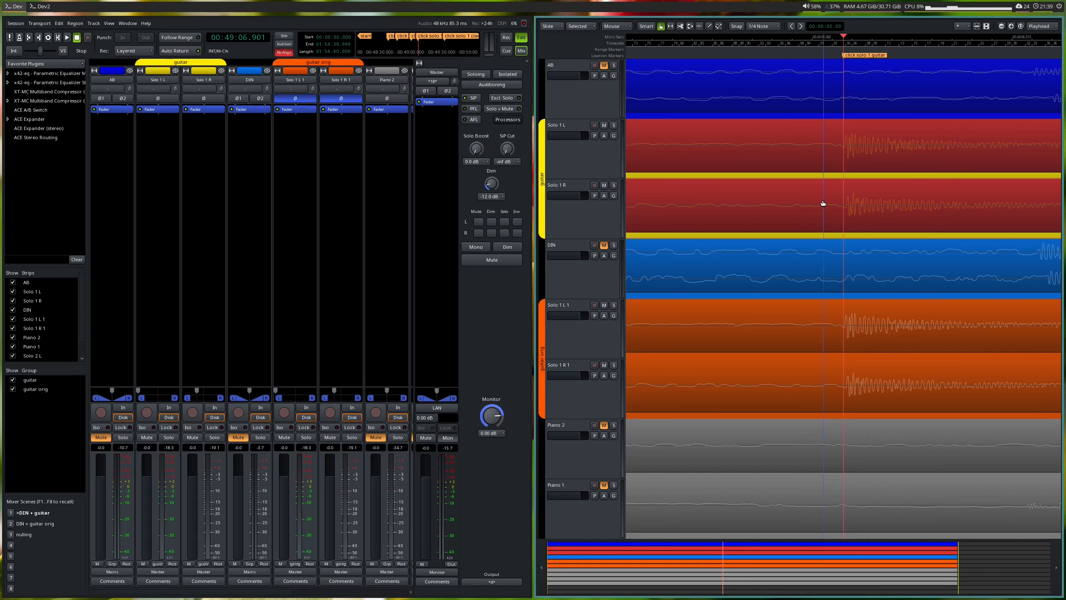
Compare the solo 1 guitar click across the tracks and place the playhead on its arrival in DIN at 00:49:06.911
scroll(820, 199, up, 5)
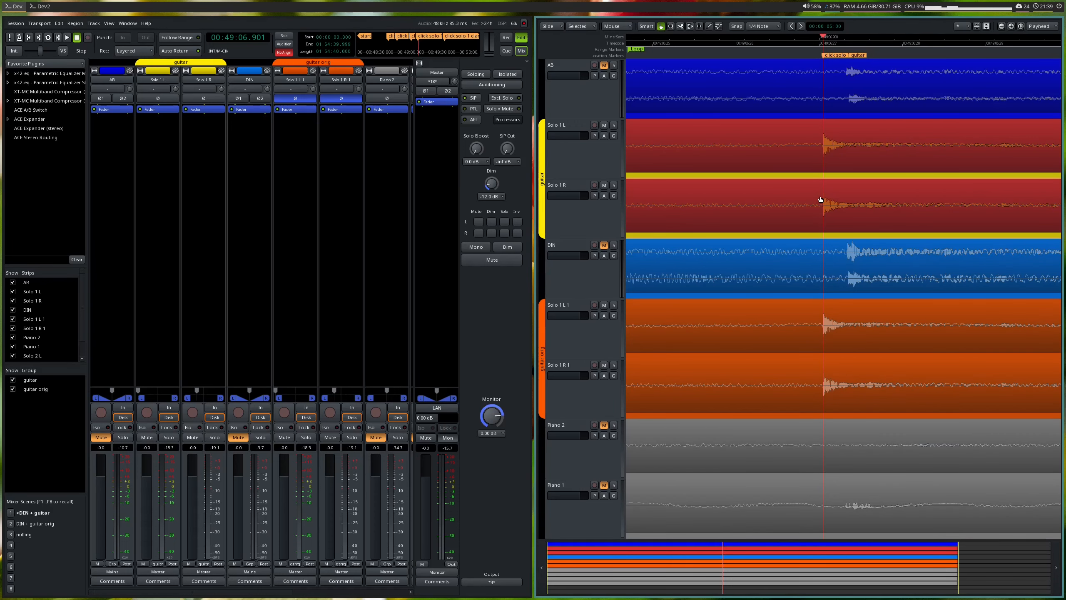
scroll(820, 200, up, 5)
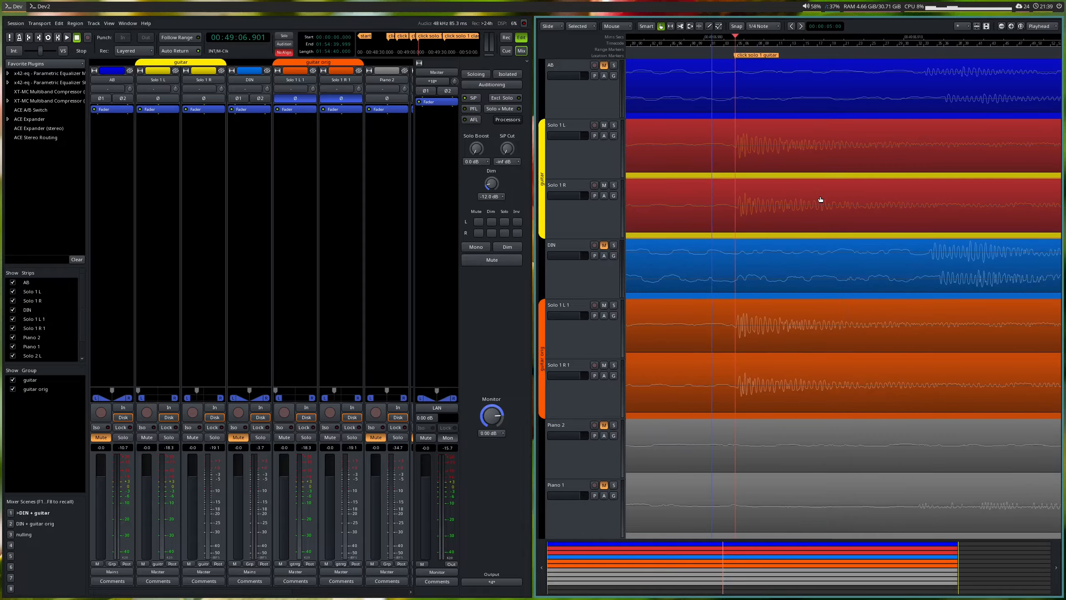
scroll(820, 199, down, 1)
scroll(820, 199, right, 3)
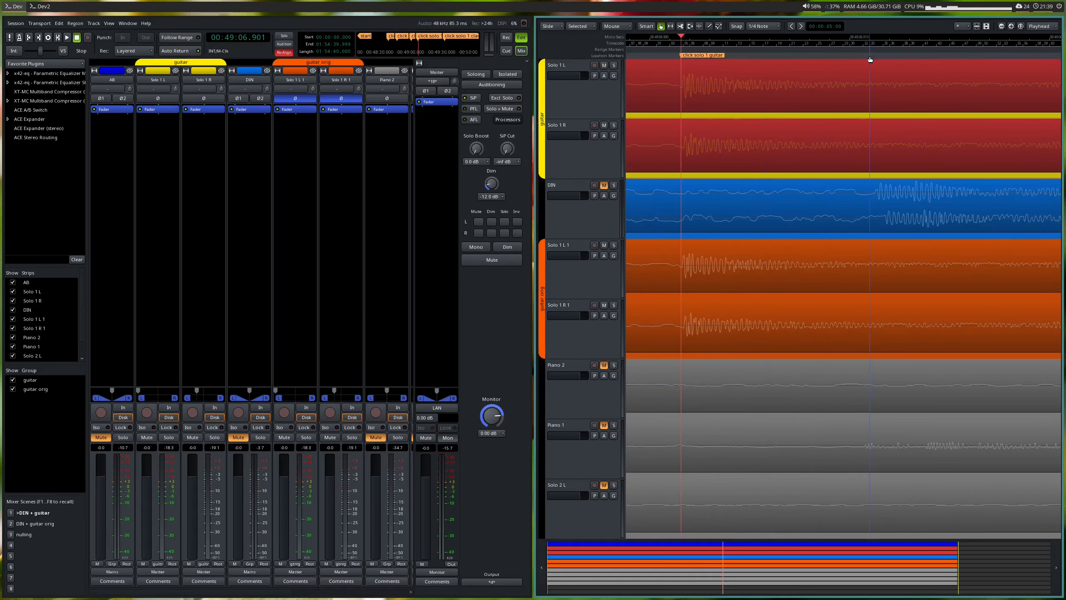
scroll(882, 105, up, 1)
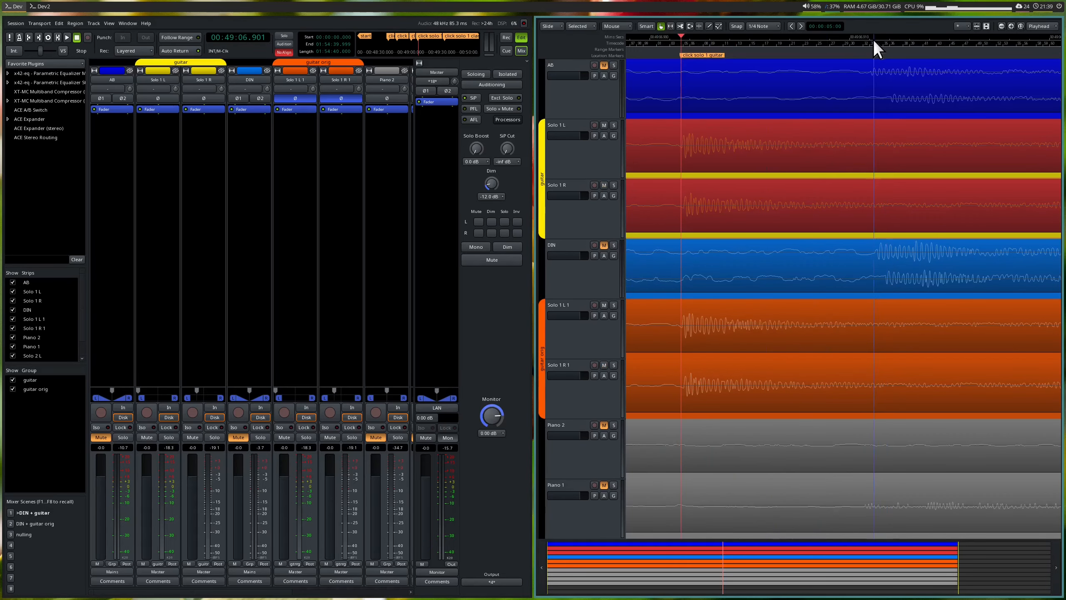
drag(873, 42, 878, 46)
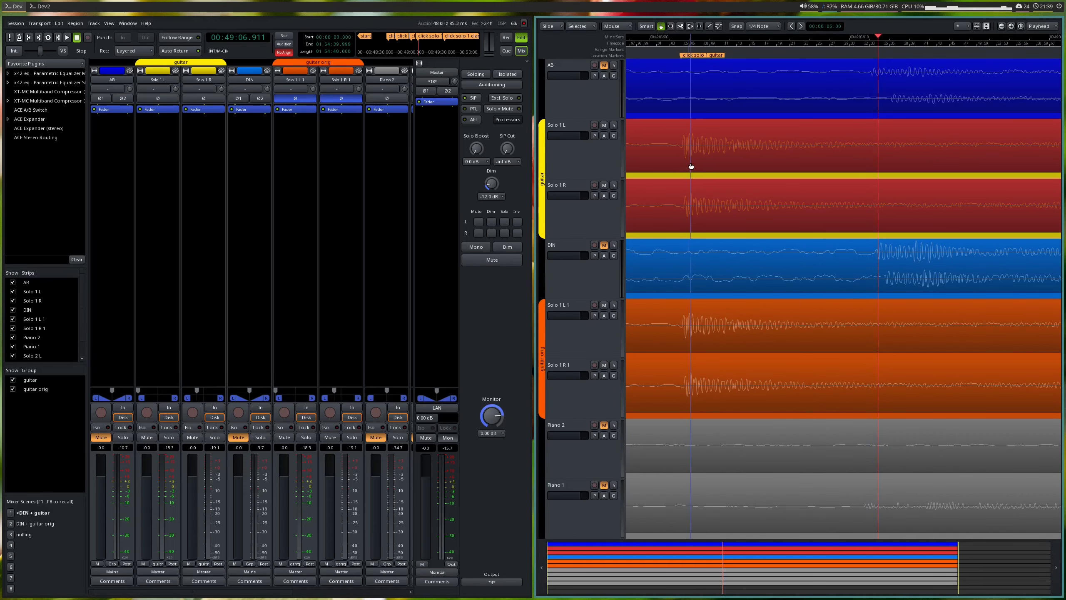
Move the grouped Solo 1 L and Solo 1 R regions so their guitar click lines up with the DIN arrival at the playhead
drag(682, 151, 878, 150)
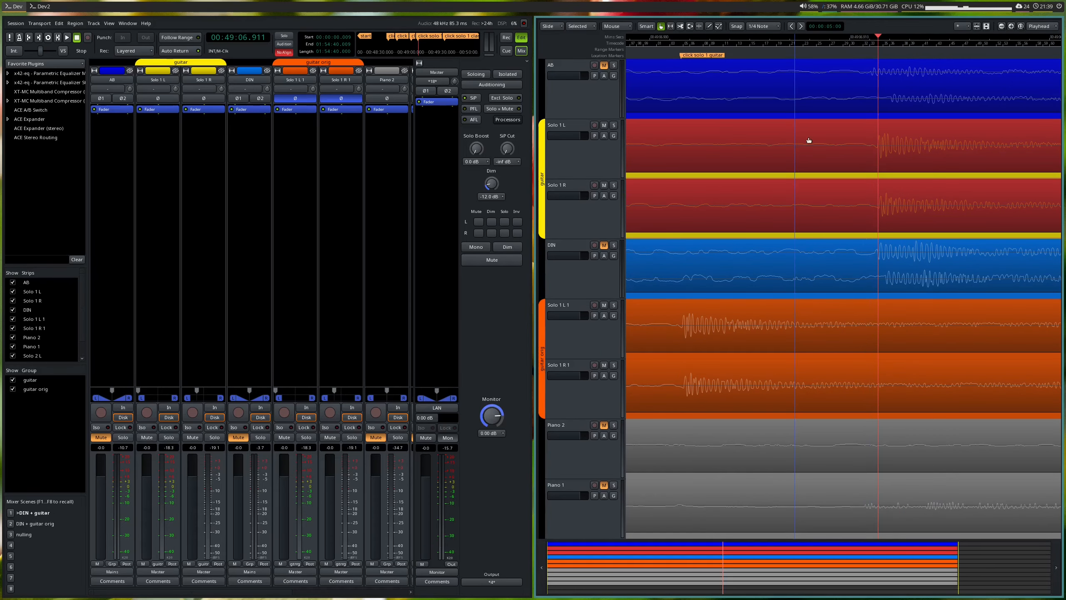
mouse_move(873, 46)
mouse_down()
mouse_move(852, 46)
mouse_move(879, 47)
mouse_up()
drag(919, 145, 922, 144)
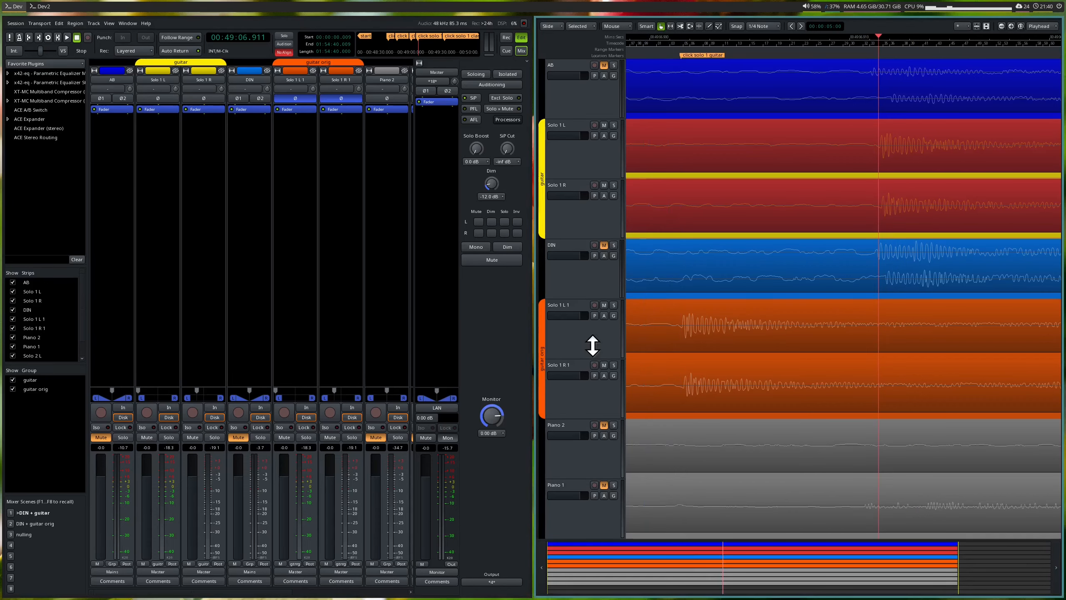
Switch to the Inkscape microphone diagram and examine the distance arrows from the nearest guitar to its spot mic and the main array
click(49, 6)
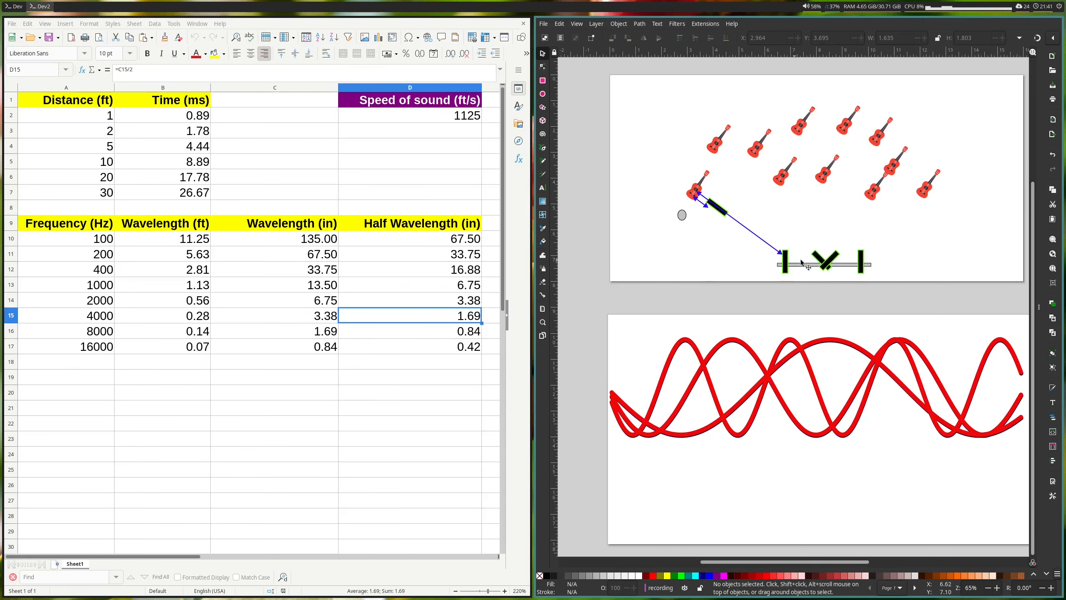
scroll(803, 250, up, 2)
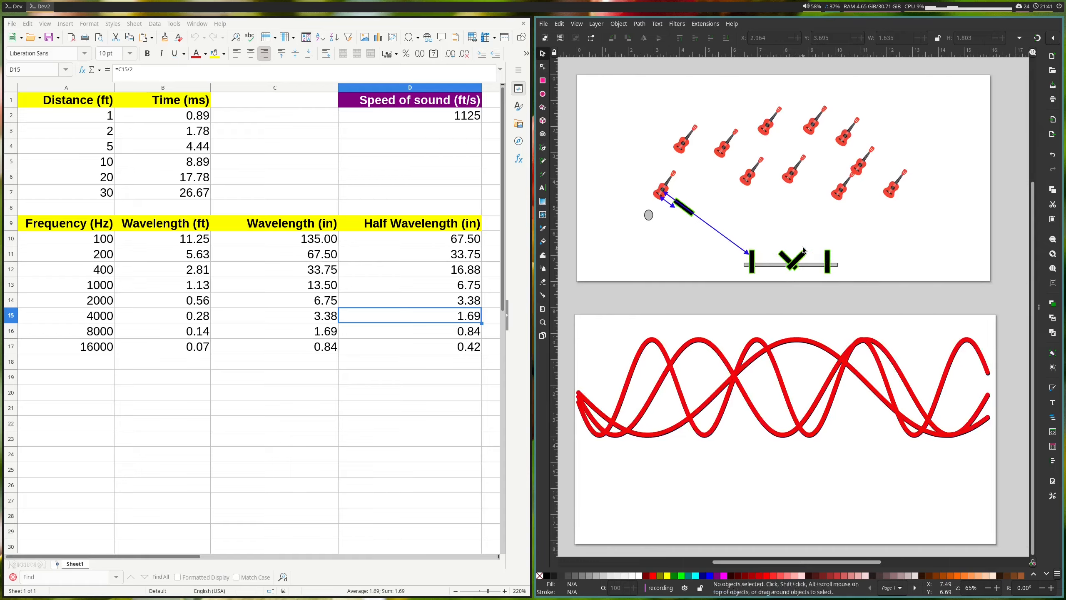
scroll(804, 246, up, 3)
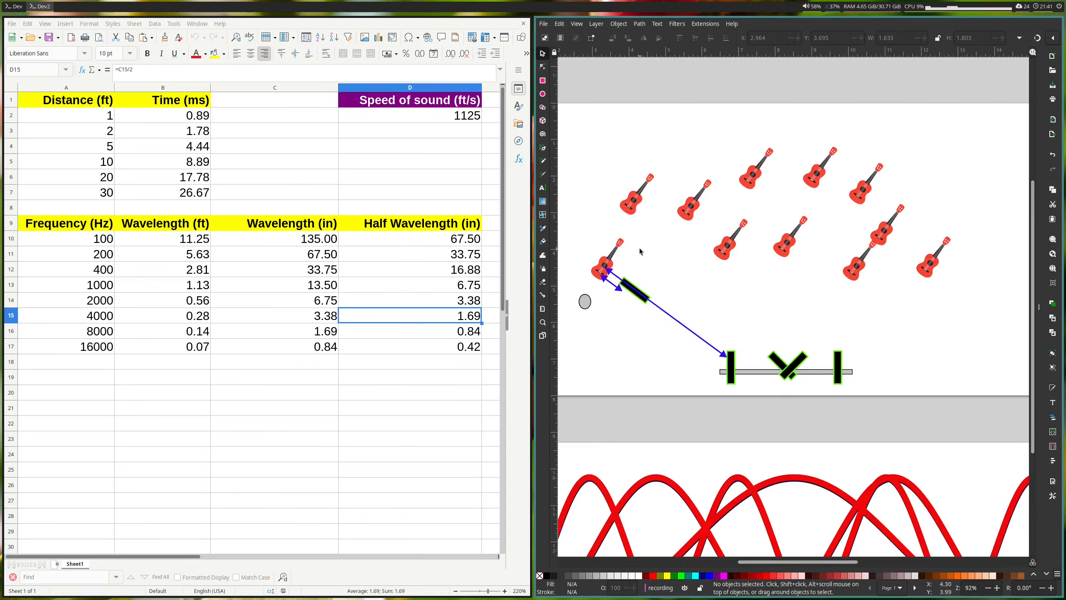
click(629, 290)
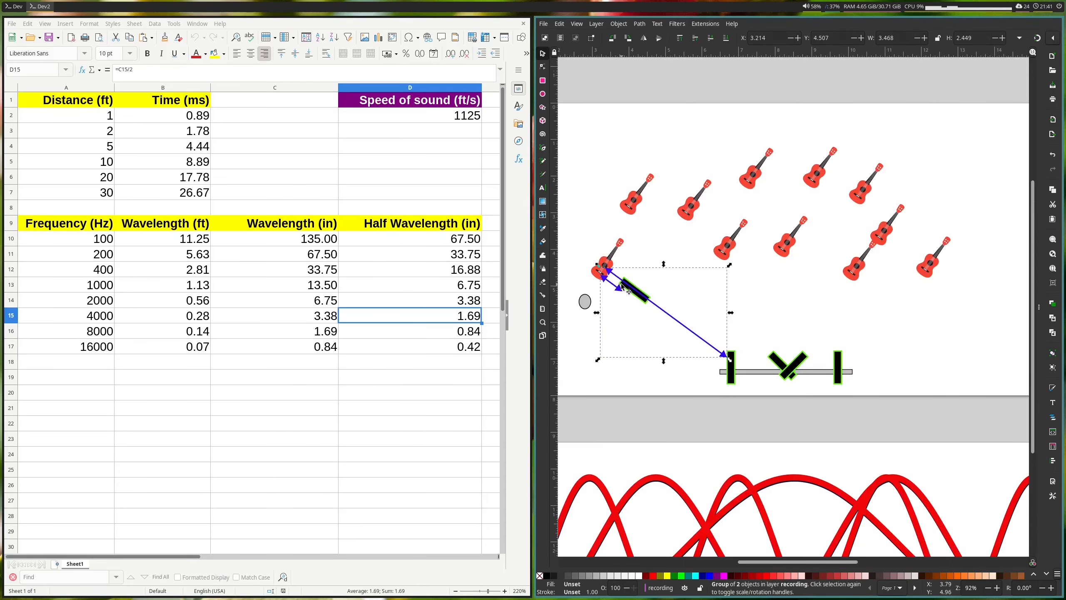
click(611, 261)
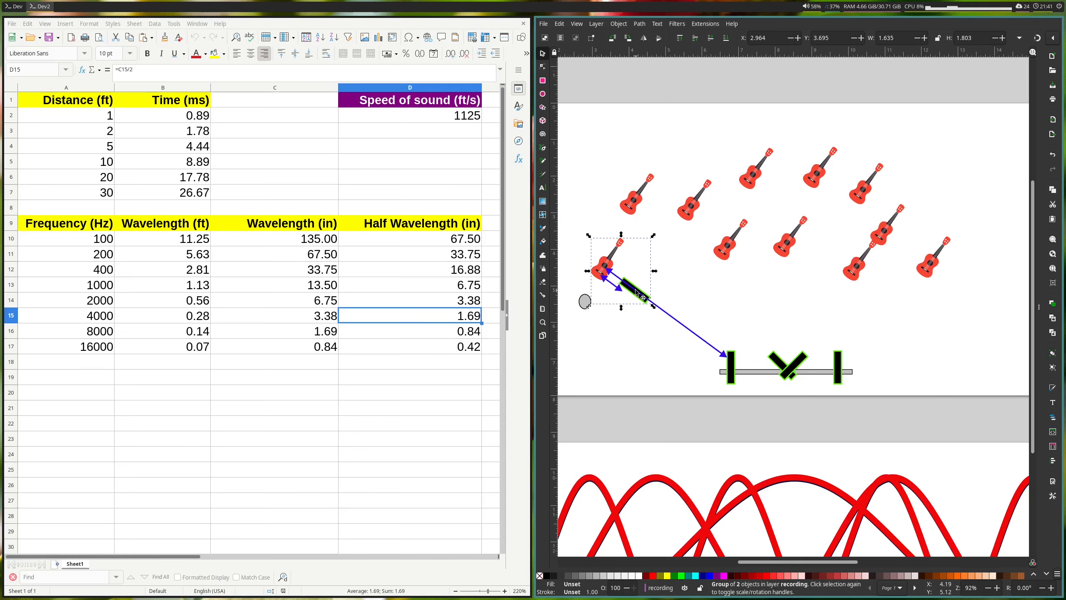
Return to the Ardour session, place the playhead at the art of falling in place marker and show the guitar passage following it
click(16, 6)
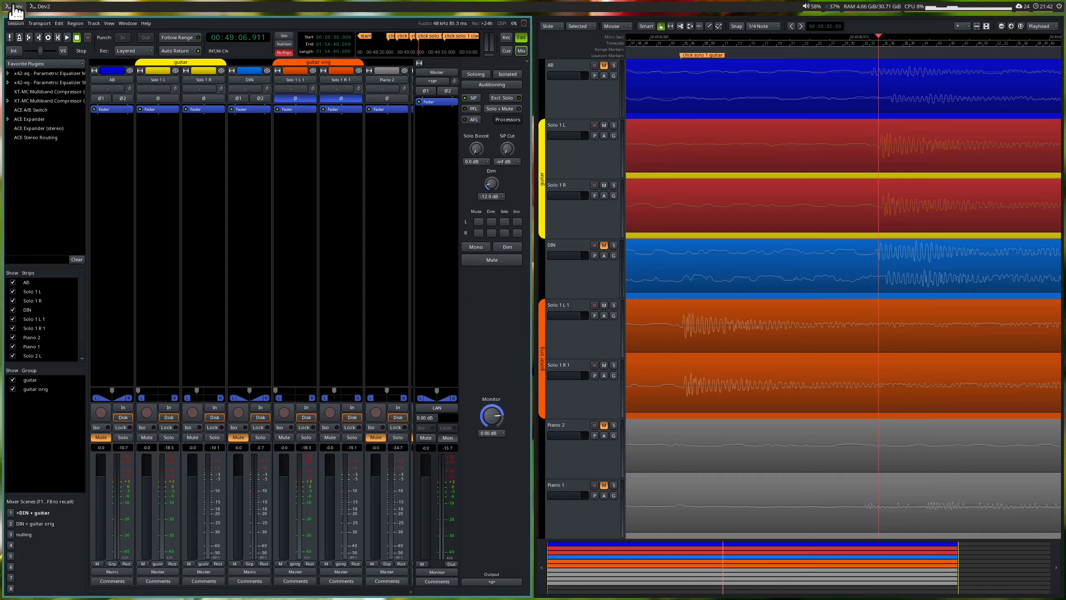
key(End)
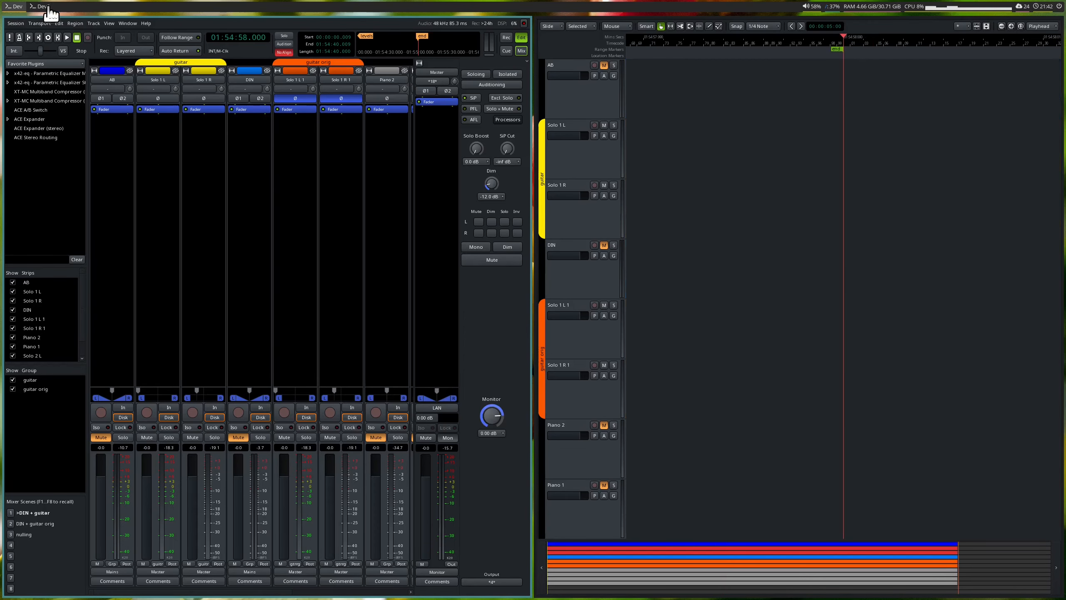
key(q)
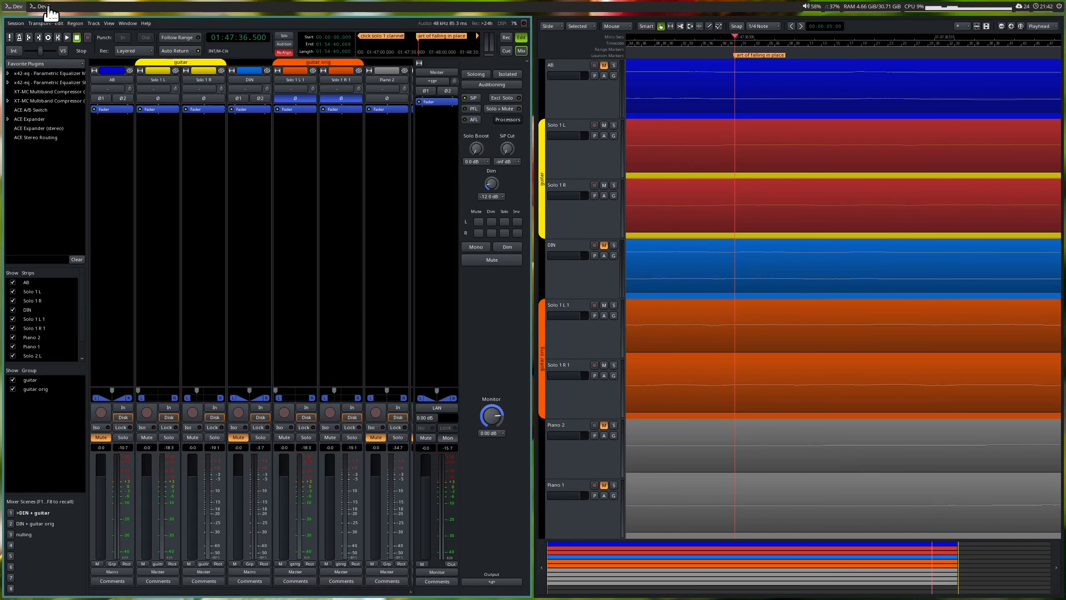
key(q)
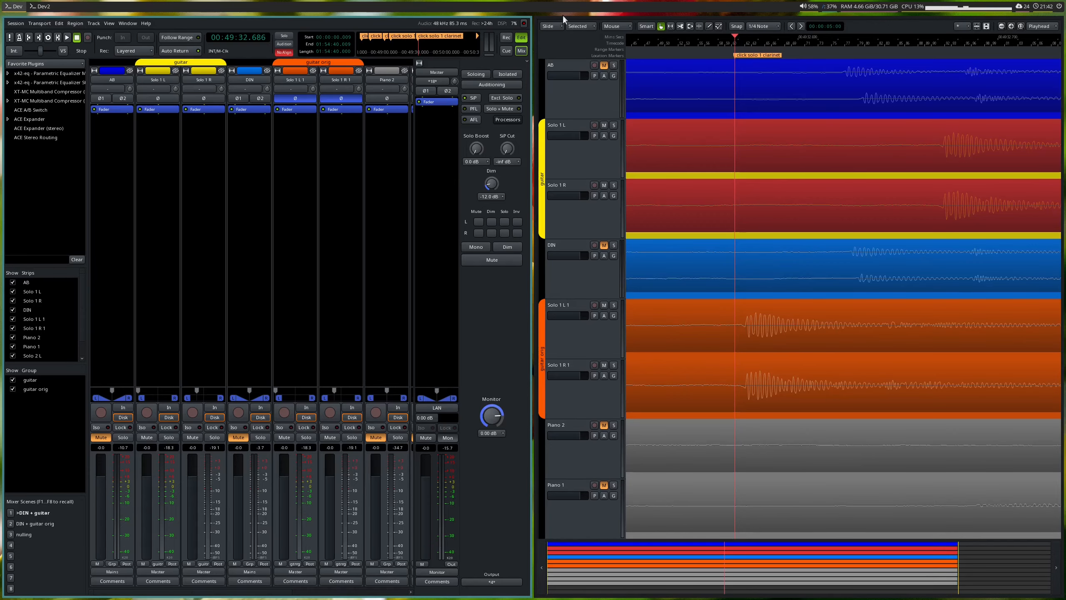
scroll(842, 222, down, 2)
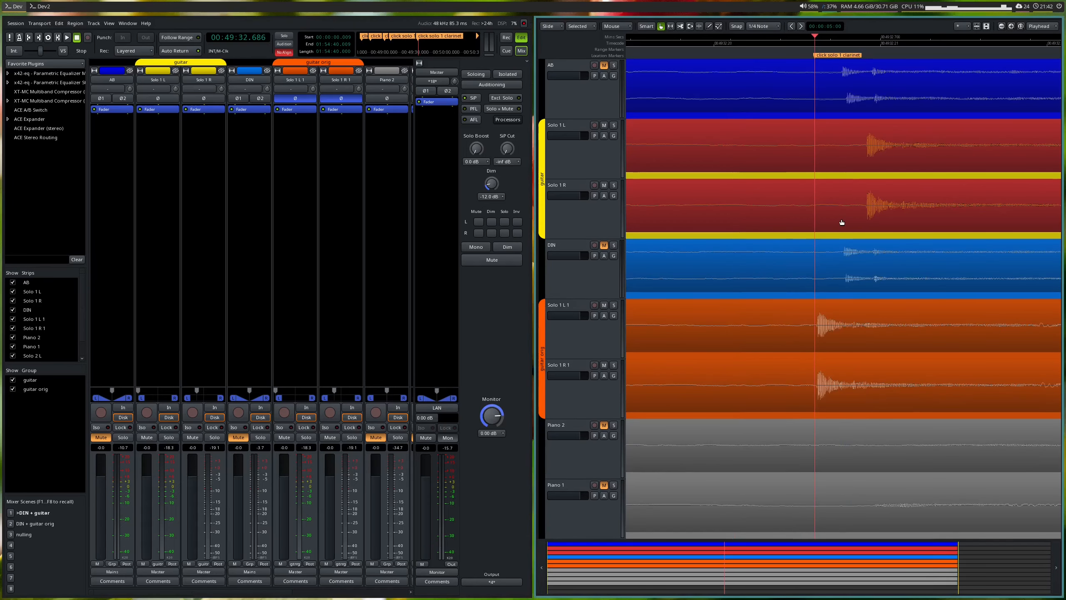
key(End)
key(q)
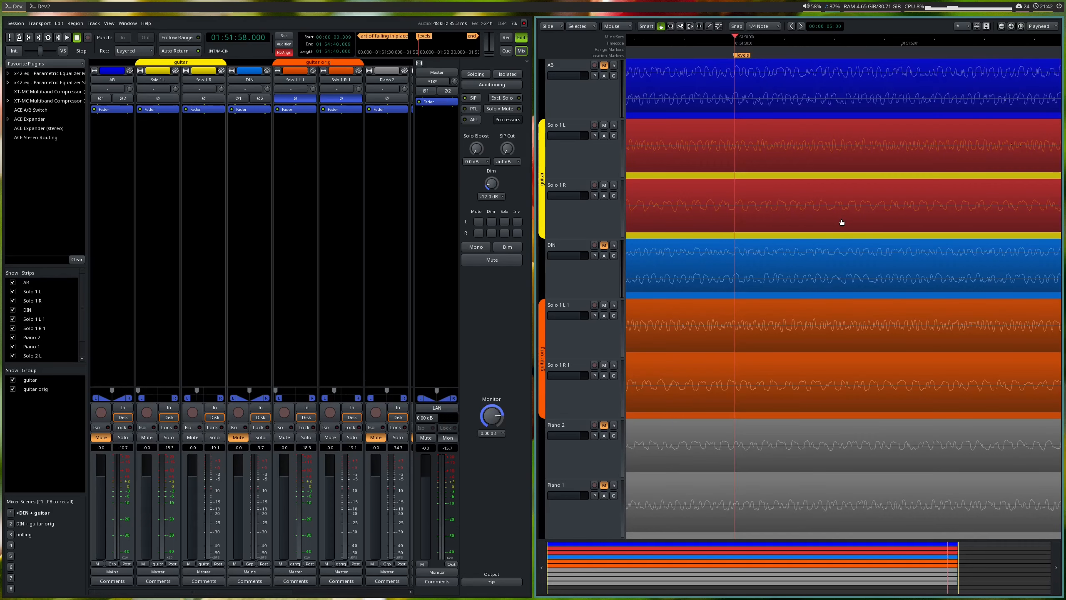
key(q)
scroll(842, 222, down, 6)
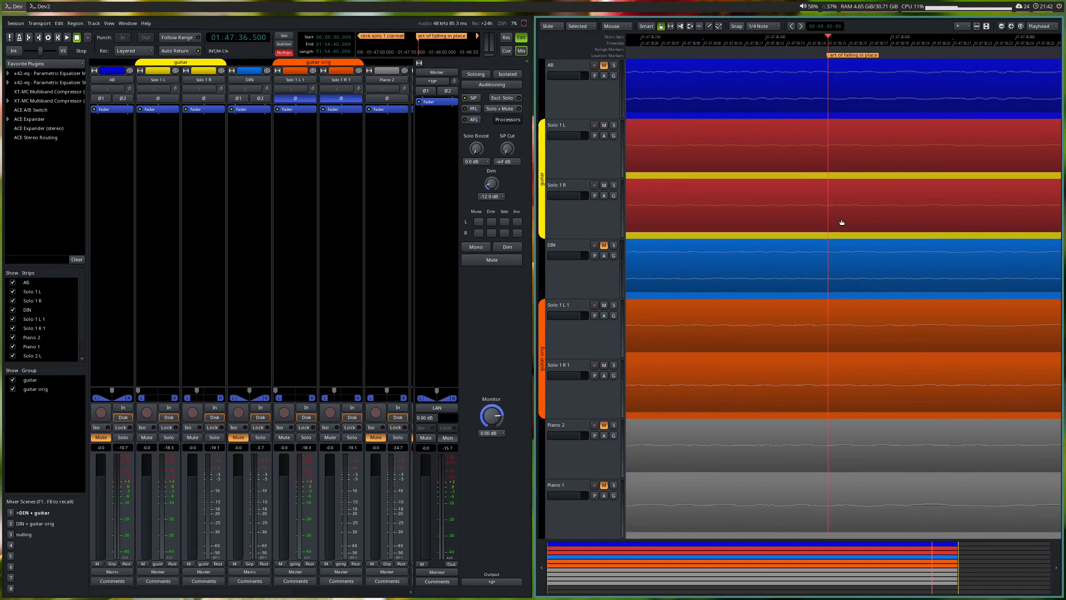
scroll(842, 222, down, 2)
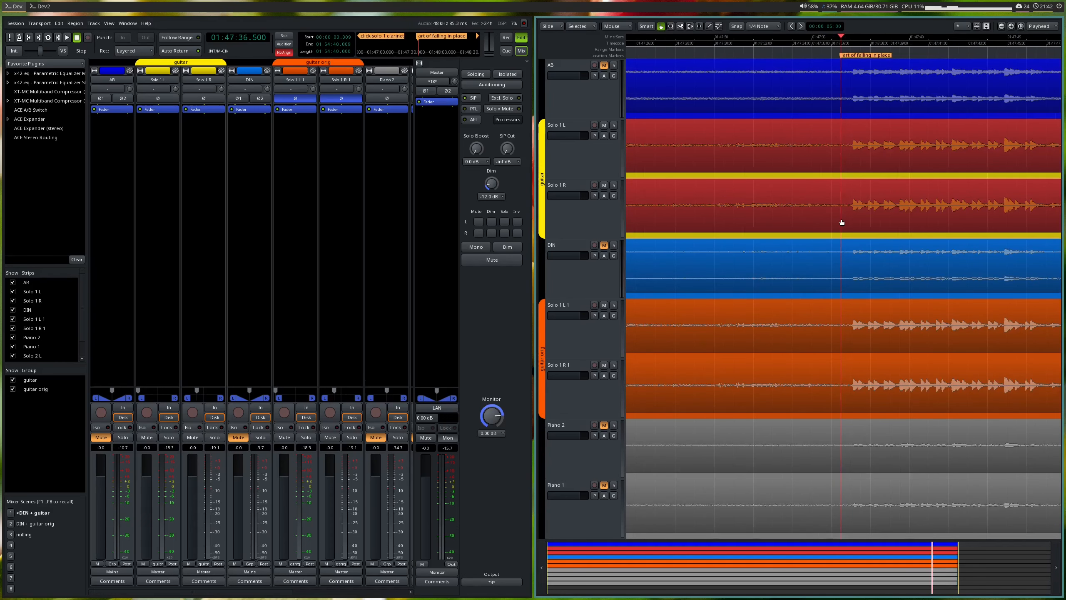
scroll(868, 172, right, 4)
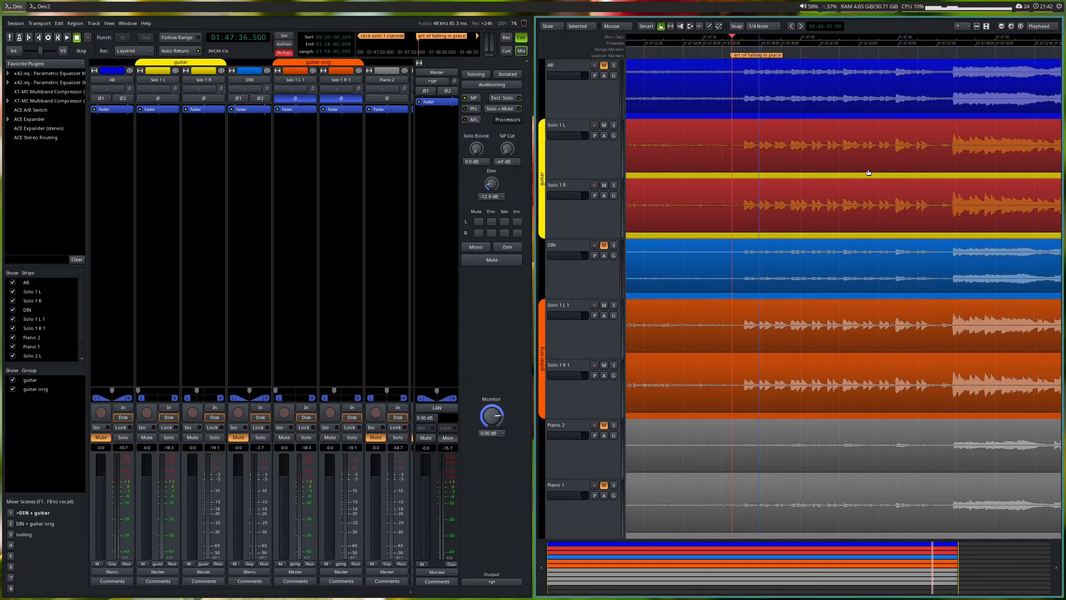
Widen the mixer to show more channel strips and mute the guitar orig group, Solo 1 L 1 and Solo 1 R 1
key(super+h)
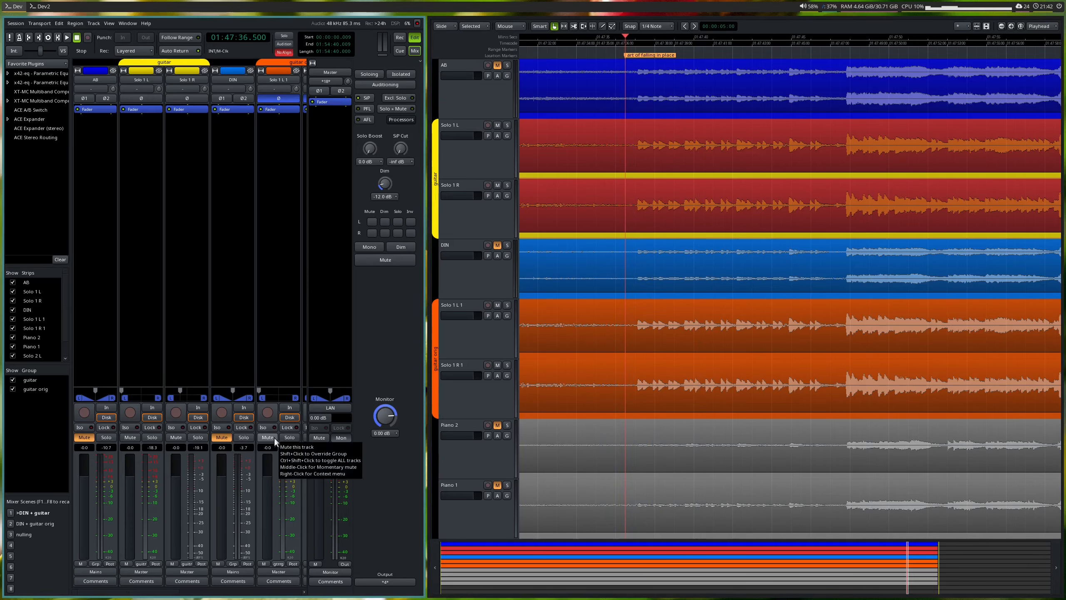
key(super+l)
click(301, 436)
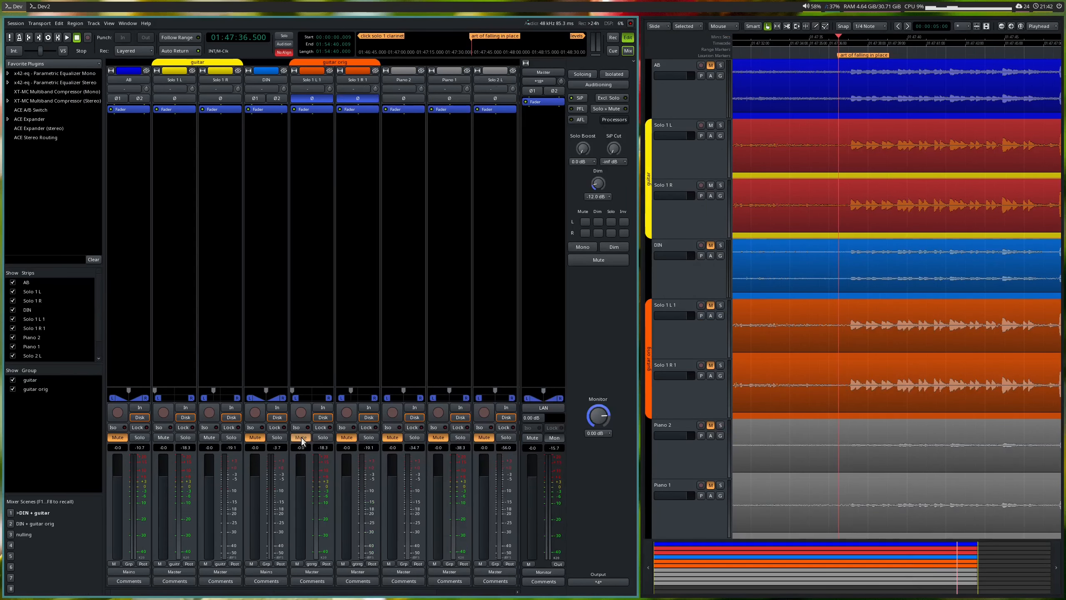
Select the guitar group, check the panning of Solo 1 L and Solo 1 R, and play these tracks alone from the marker
click(179, 353)
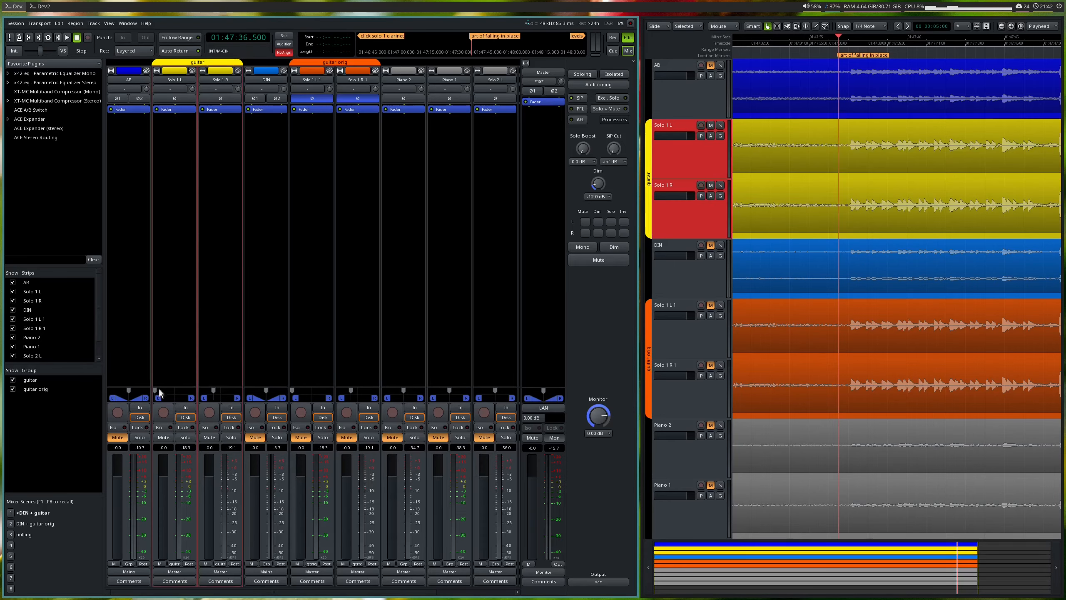
mouse_move(162, 392)
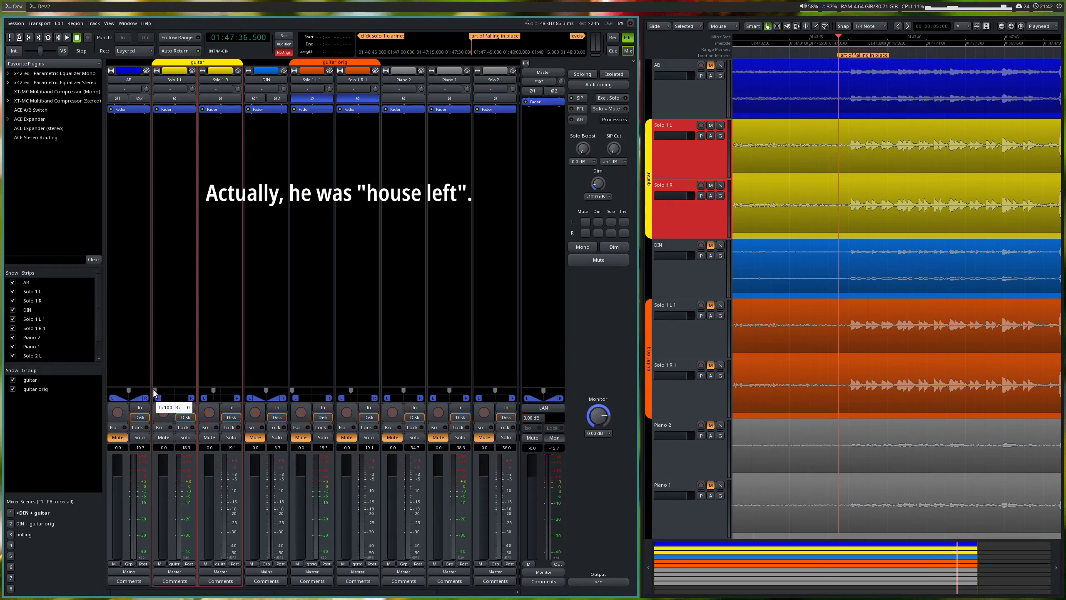
mouse_move(213, 390)
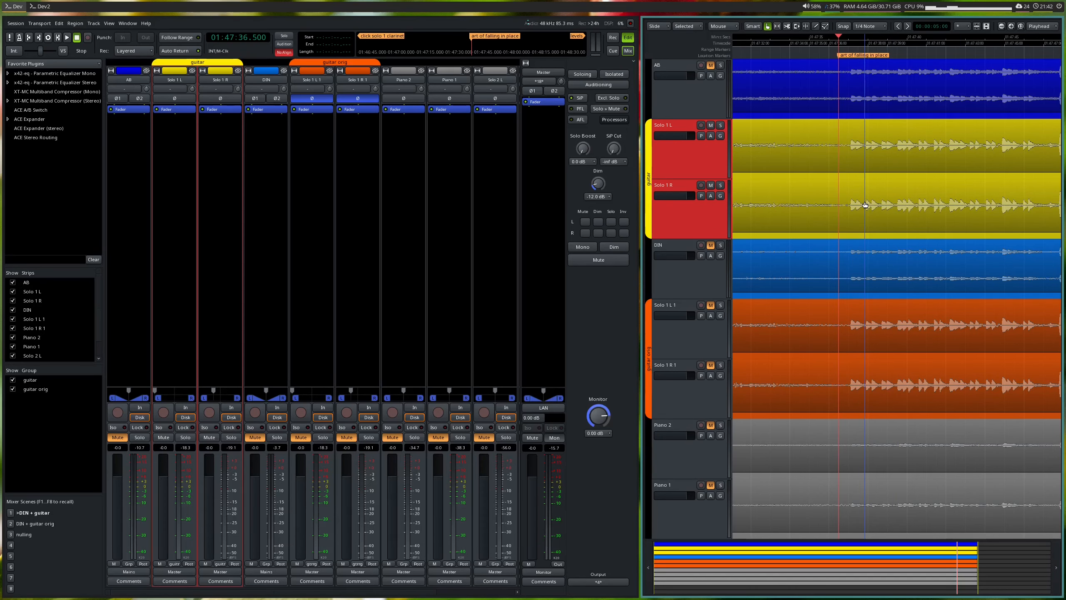
key(space)
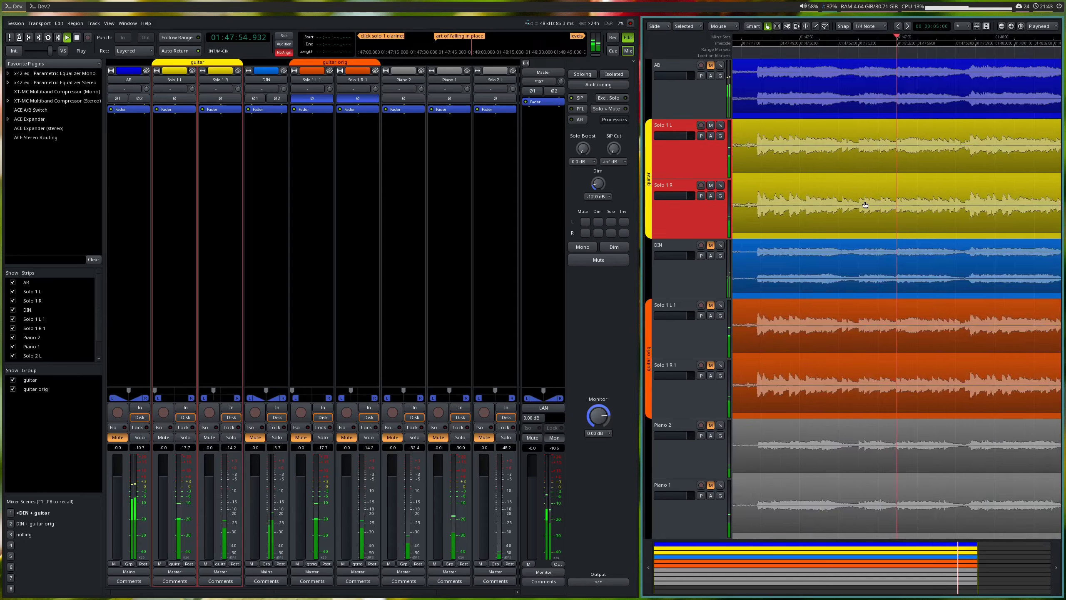
key(space)
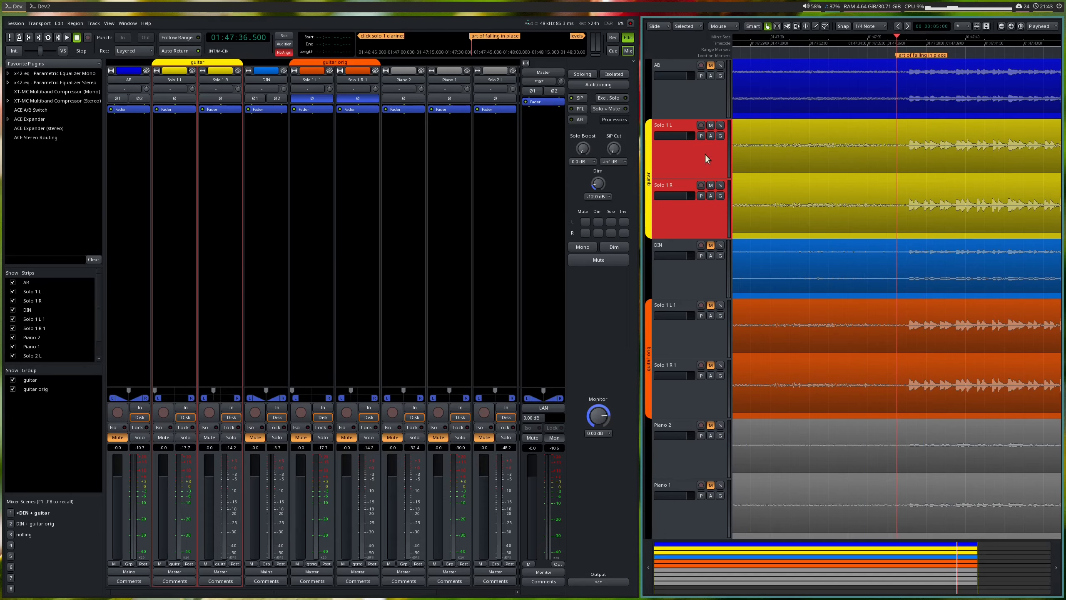
Mute the guitar group, unmute DIN and play the DIN track alone from the art of falling in place marker
click(163, 437)
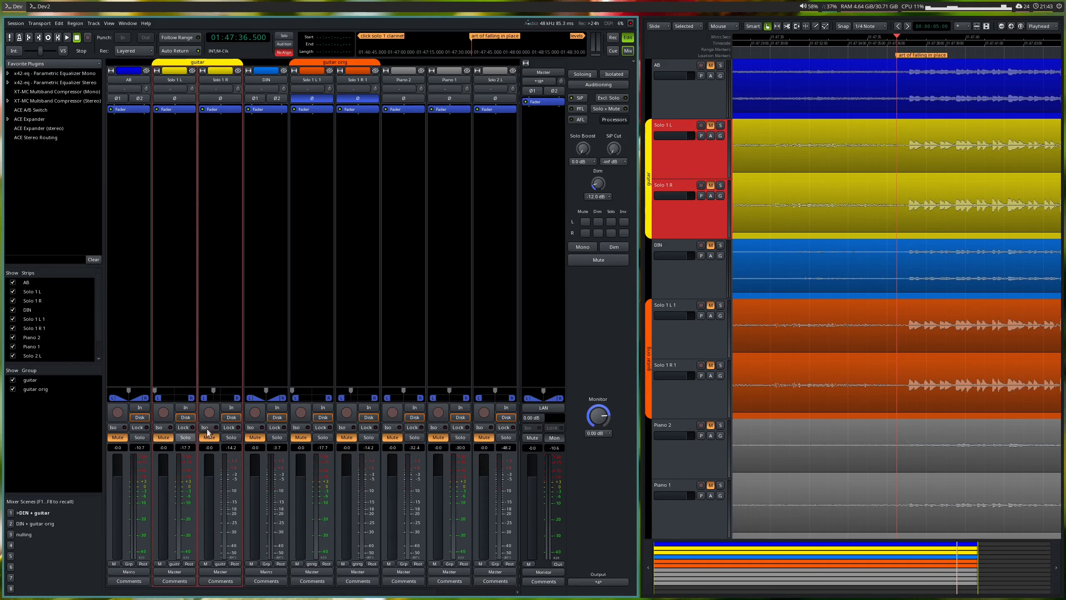
click(255, 437)
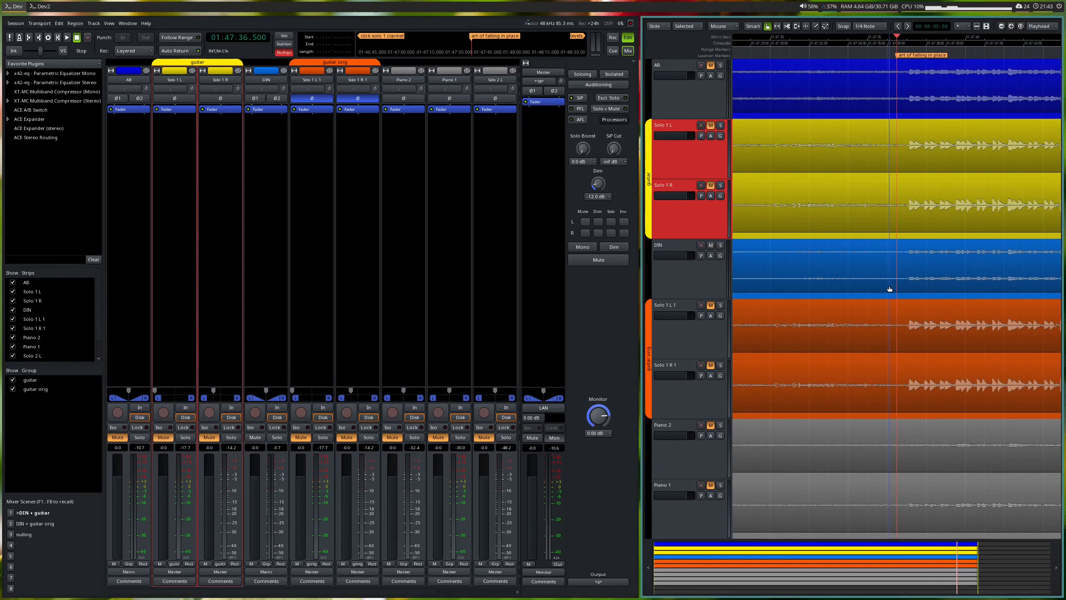
key(space)
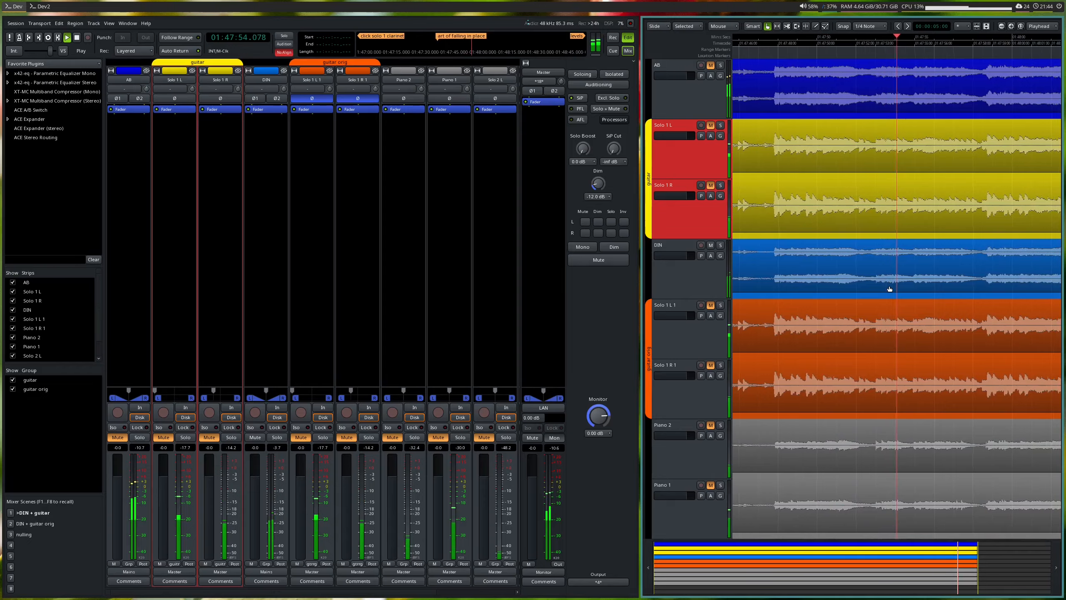
key(space)
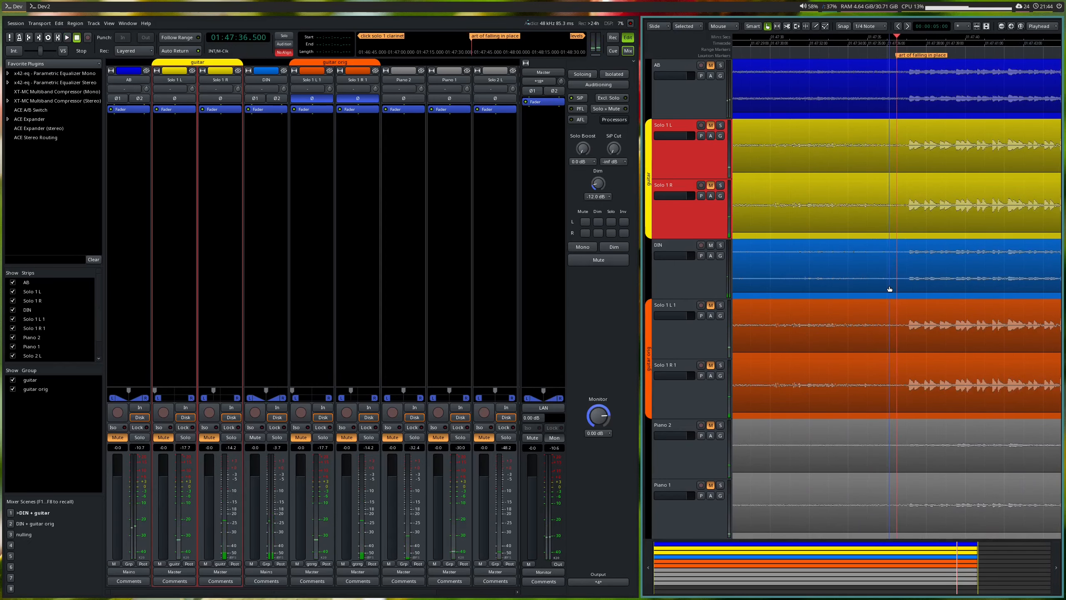
scroll(890, 289, down, 3)
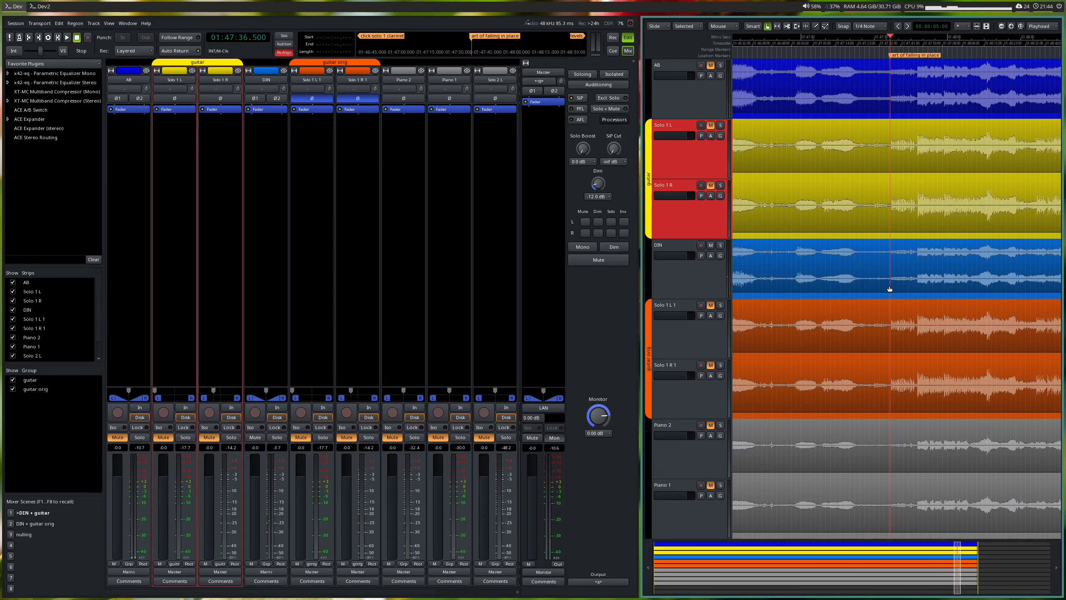
scroll(889, 289, up, 3)
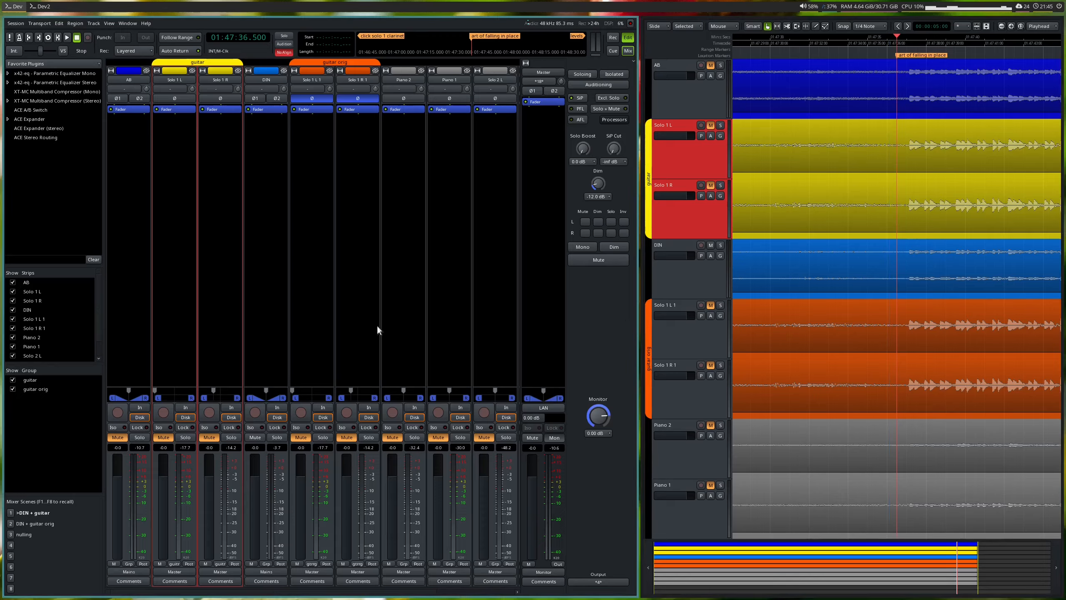
Play from the art of falling in place marker, alternating between the DIN + guitar and DIN + guitar orig mixer scenes, and stop playback
key(F1)
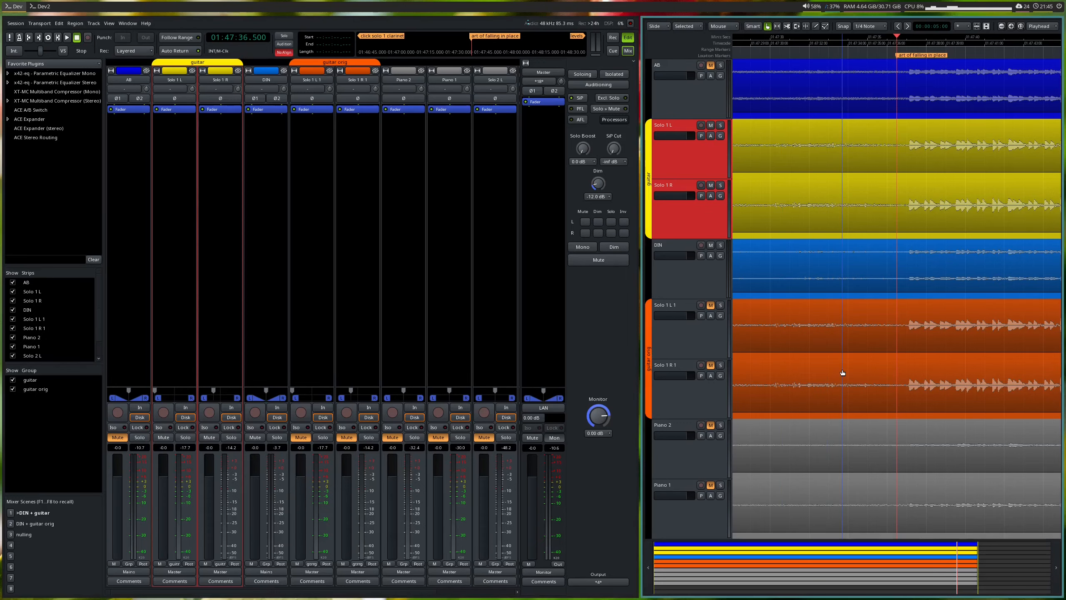
key(space)
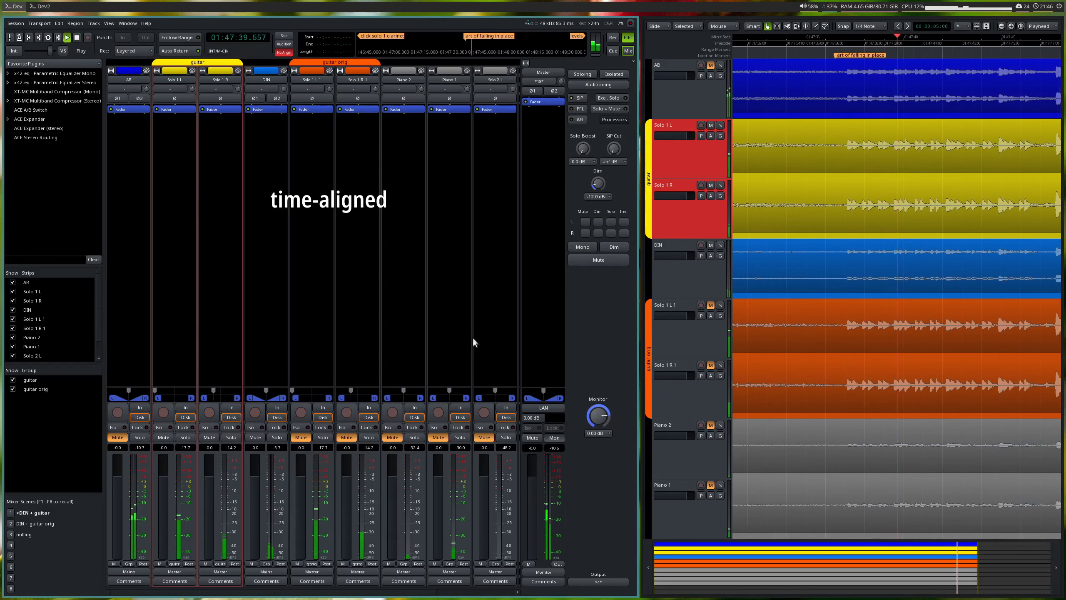
key(F2)
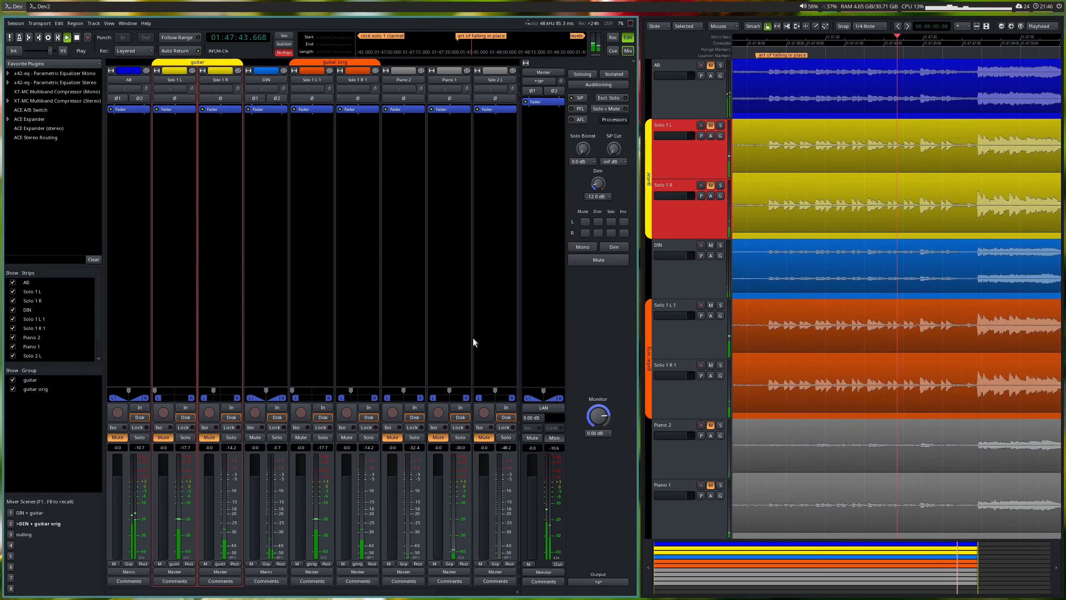
key(F1)
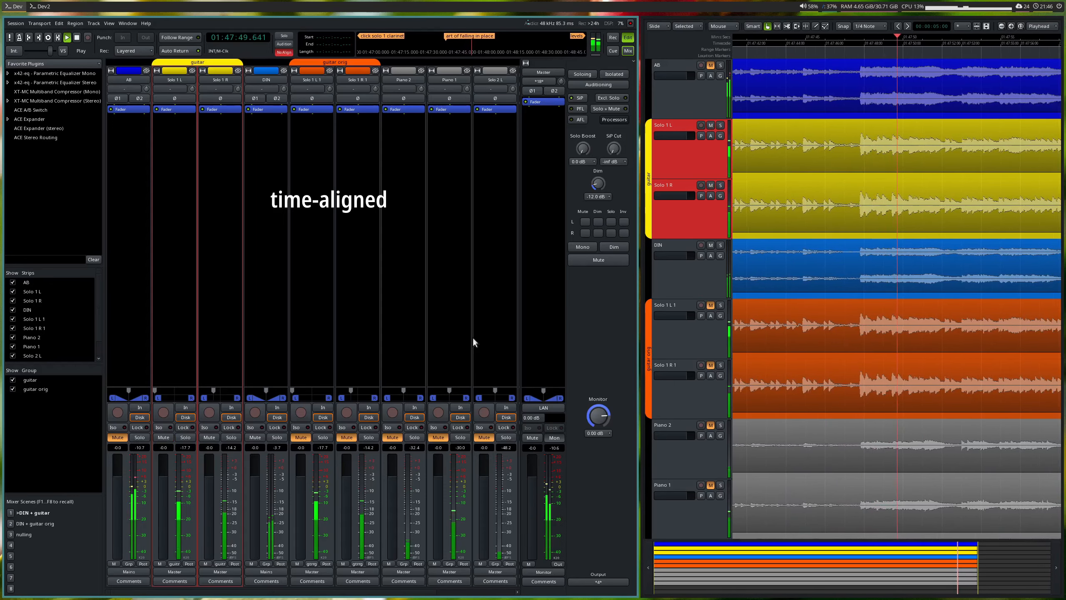
key(F2)
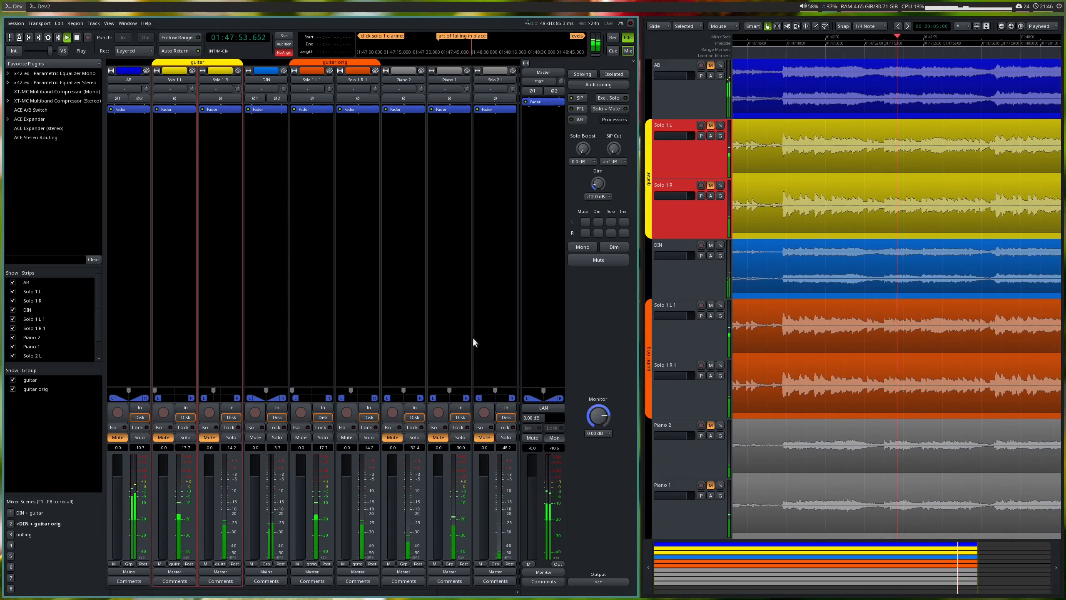
key(F1)
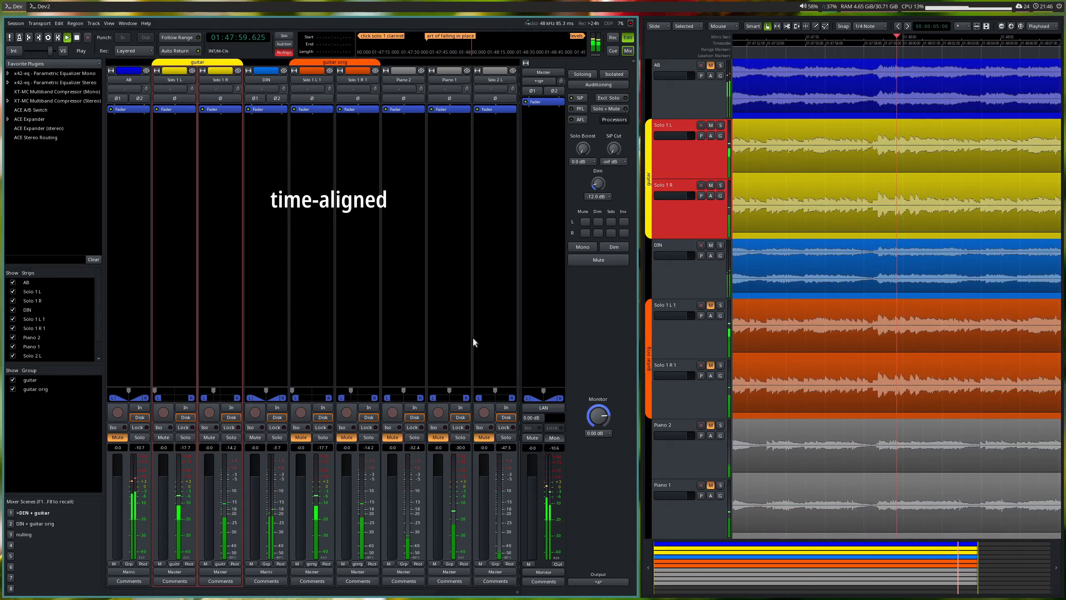
key(F2)
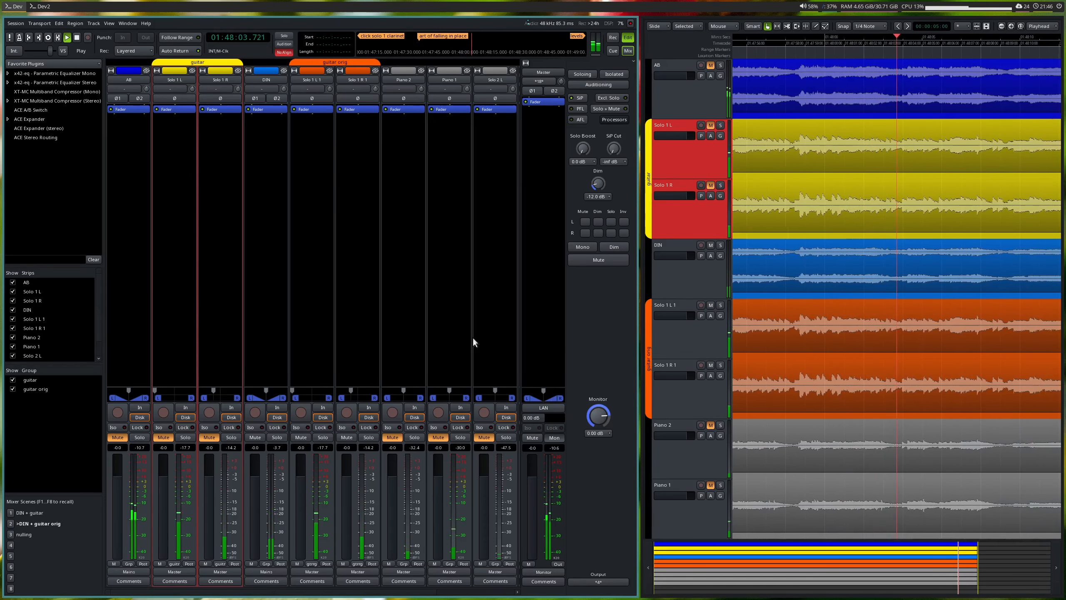
key(F1)
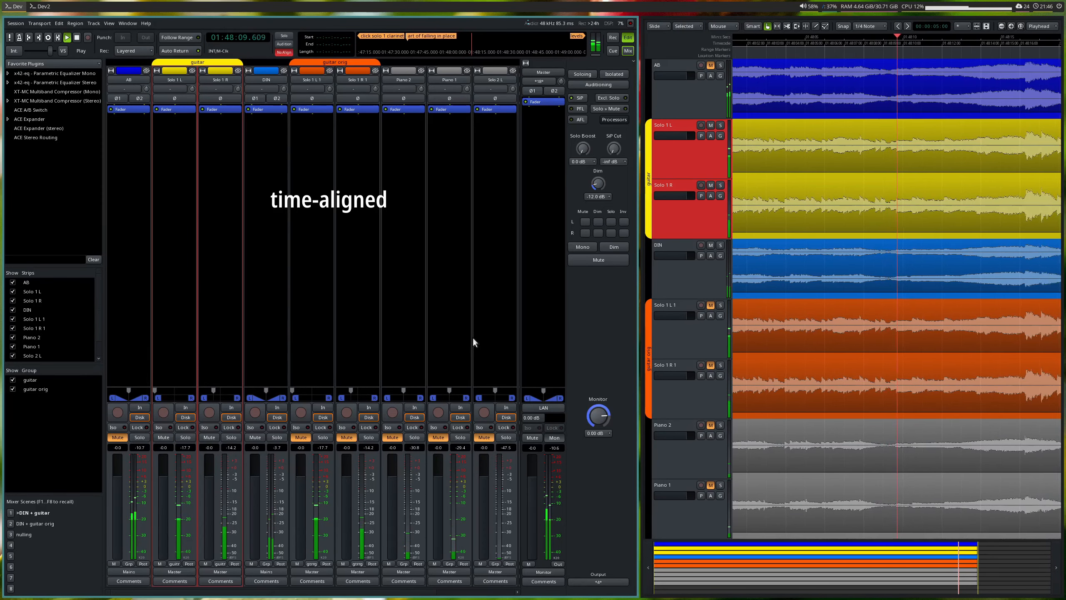
key(F2)
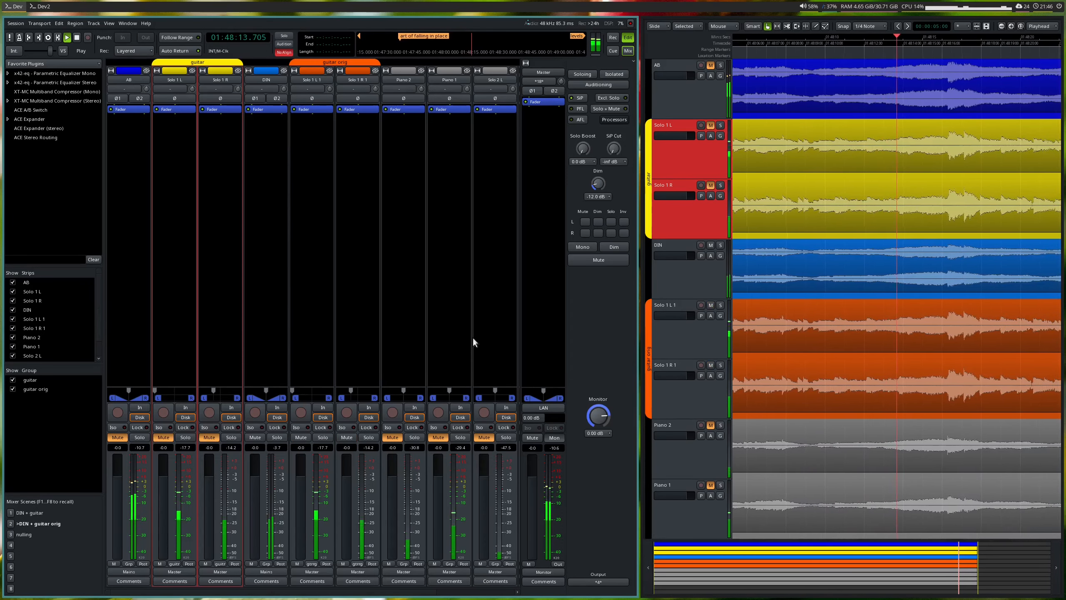
key(F1)
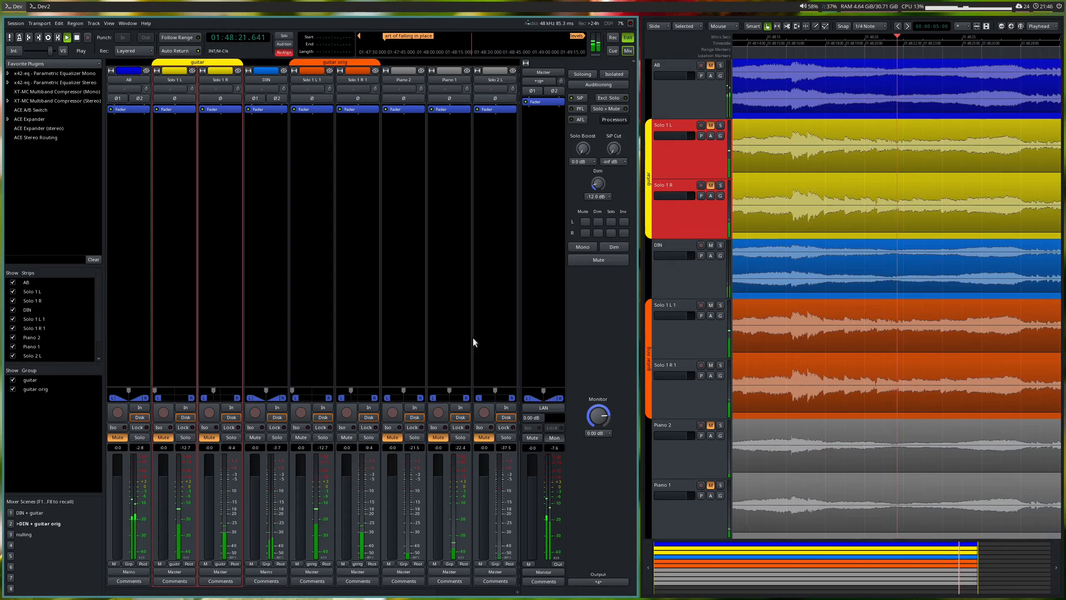
key(F2)
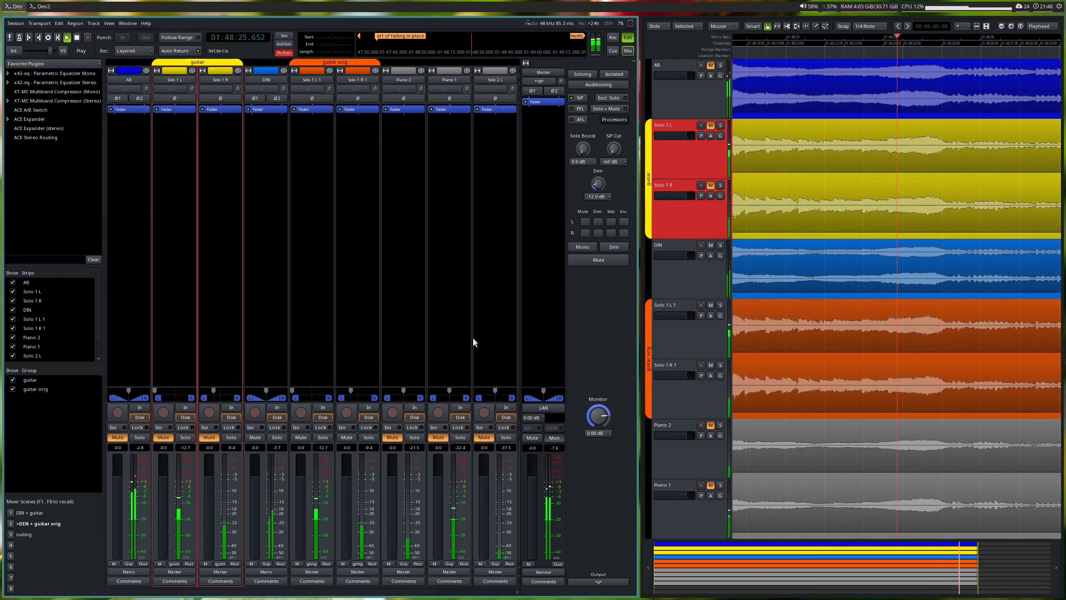
key(space)
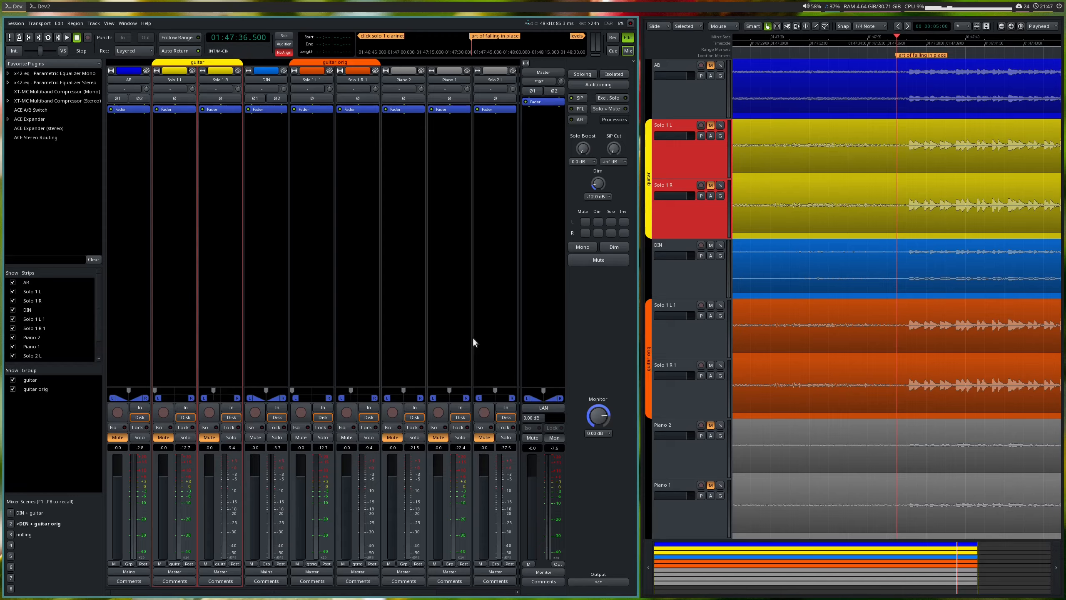
Replay the passage from the marker starting with the DIN + guitar scene, switching repeatedly to DIN + guitar orig and back at longer intervals
key(F1)
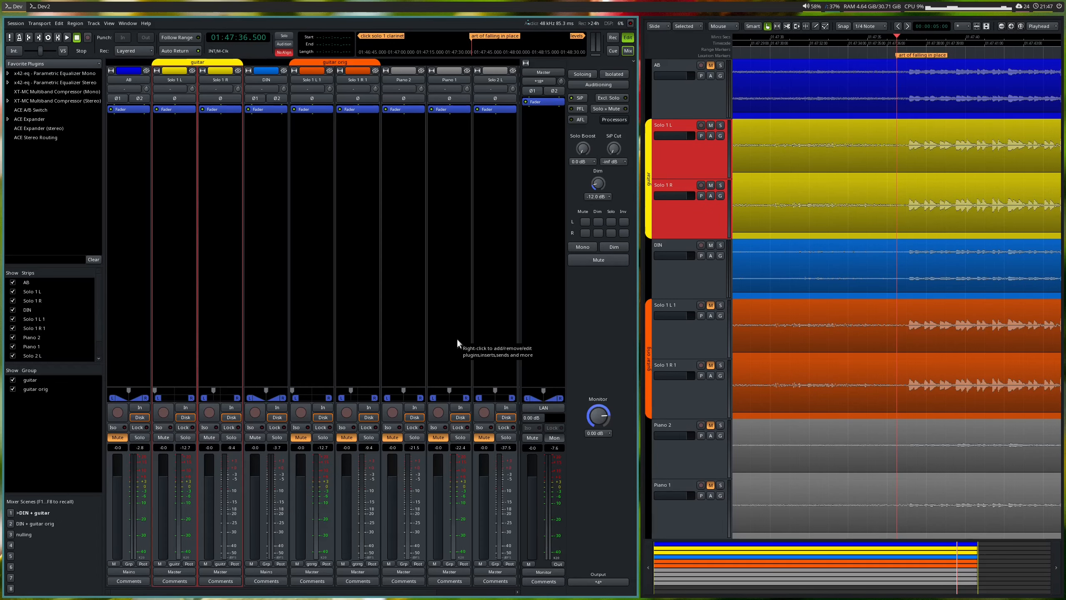
key(space)
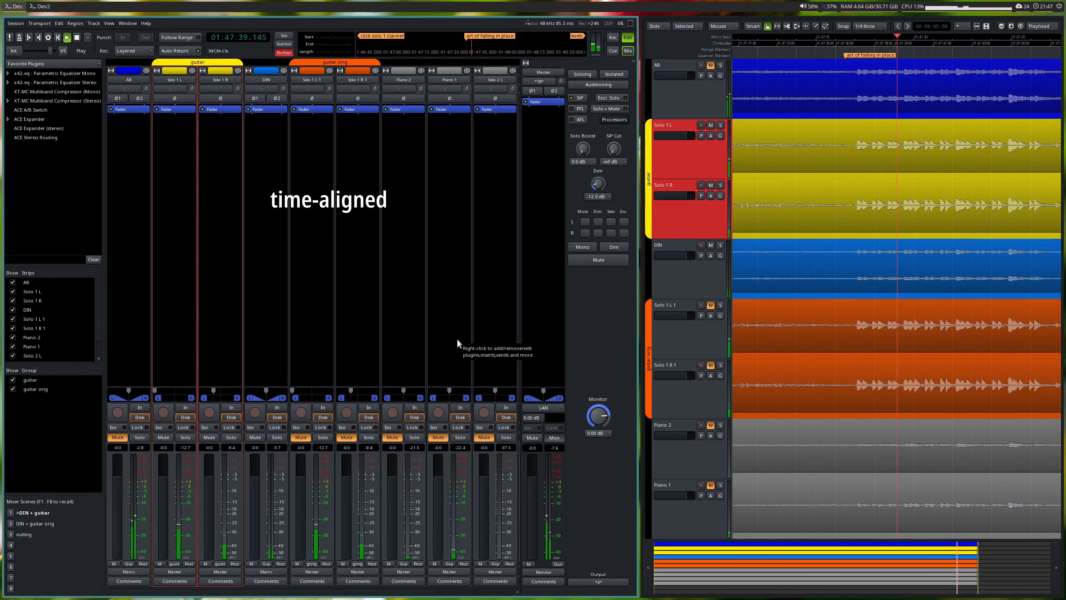
key(F2)
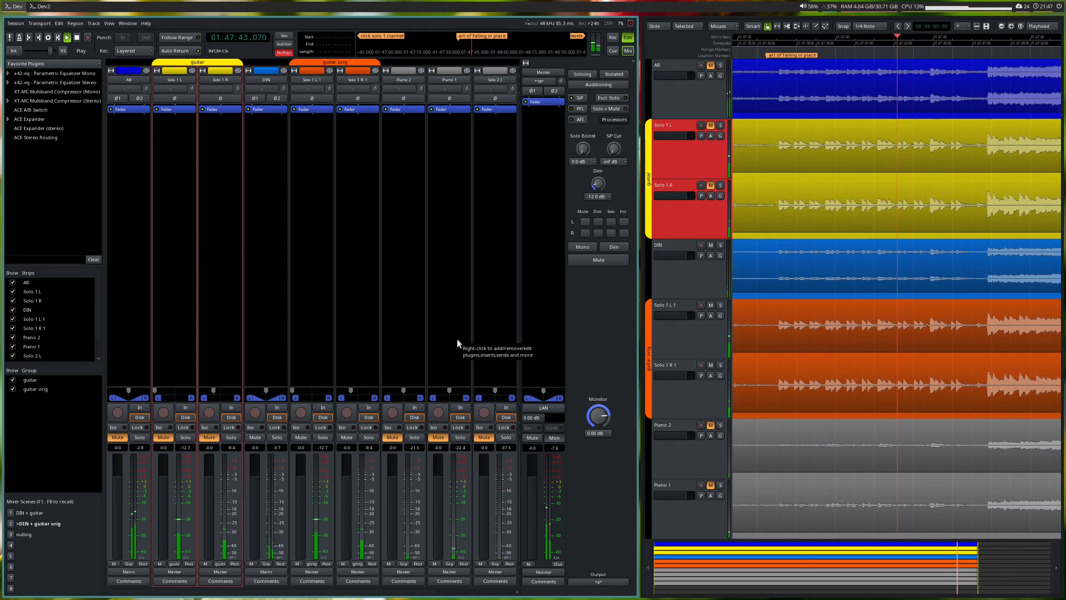
key(F1)
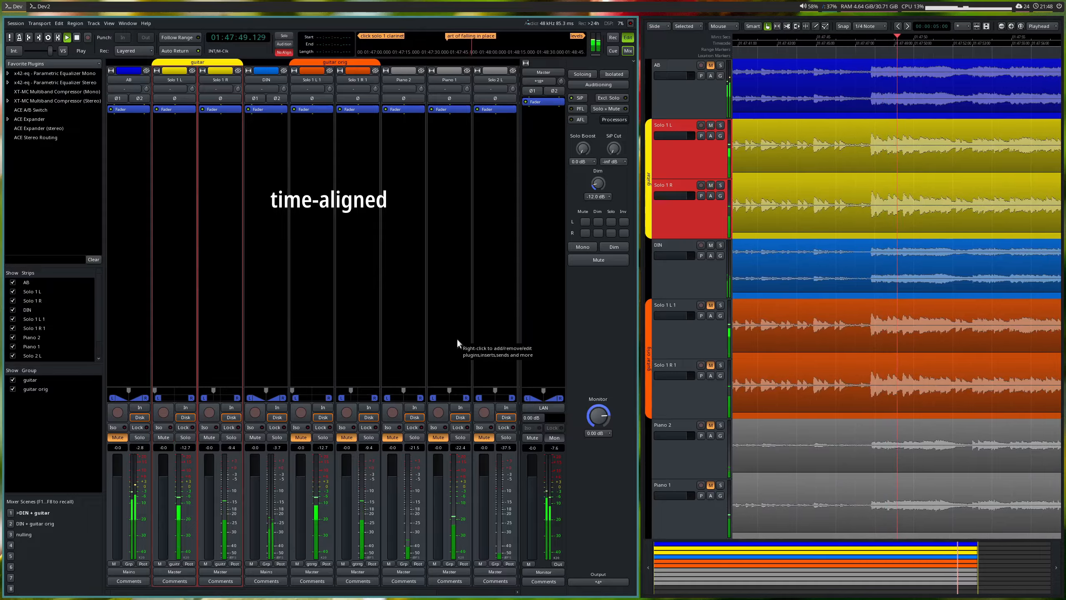
key(F2)
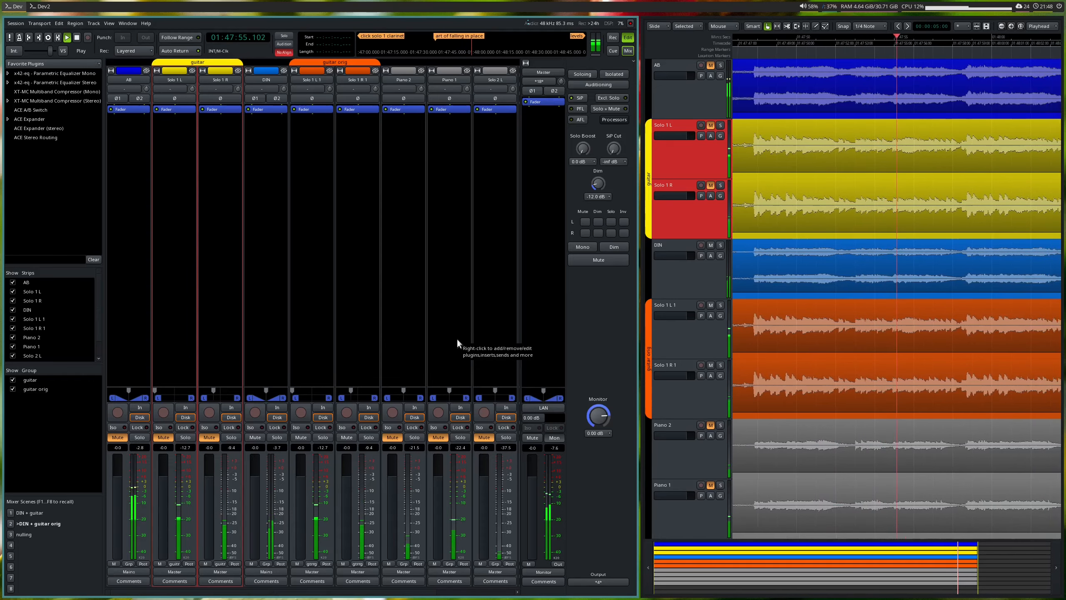
key(F1)
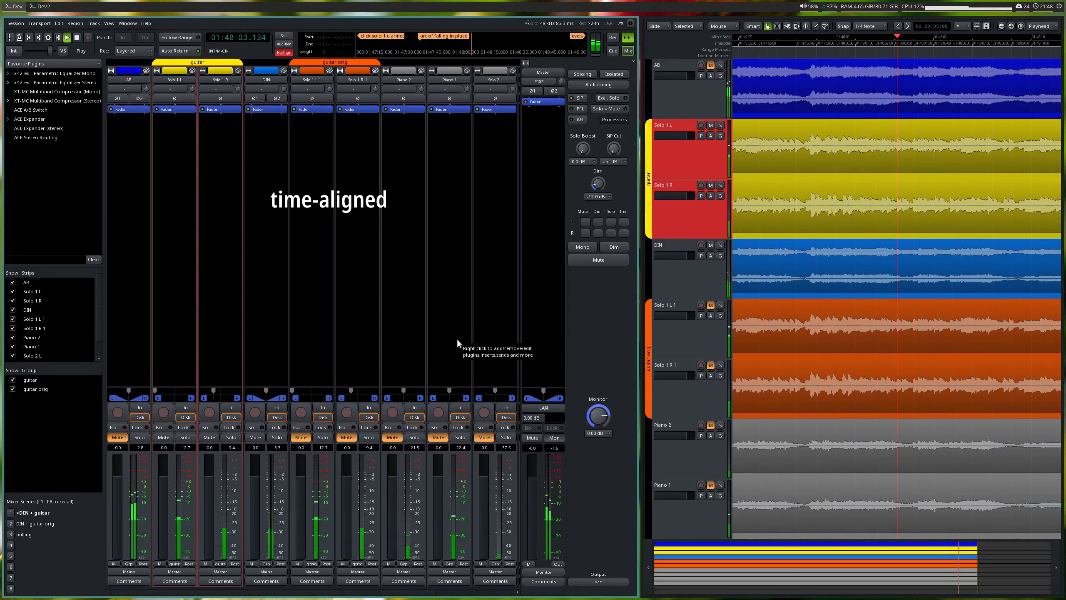
key(F2)
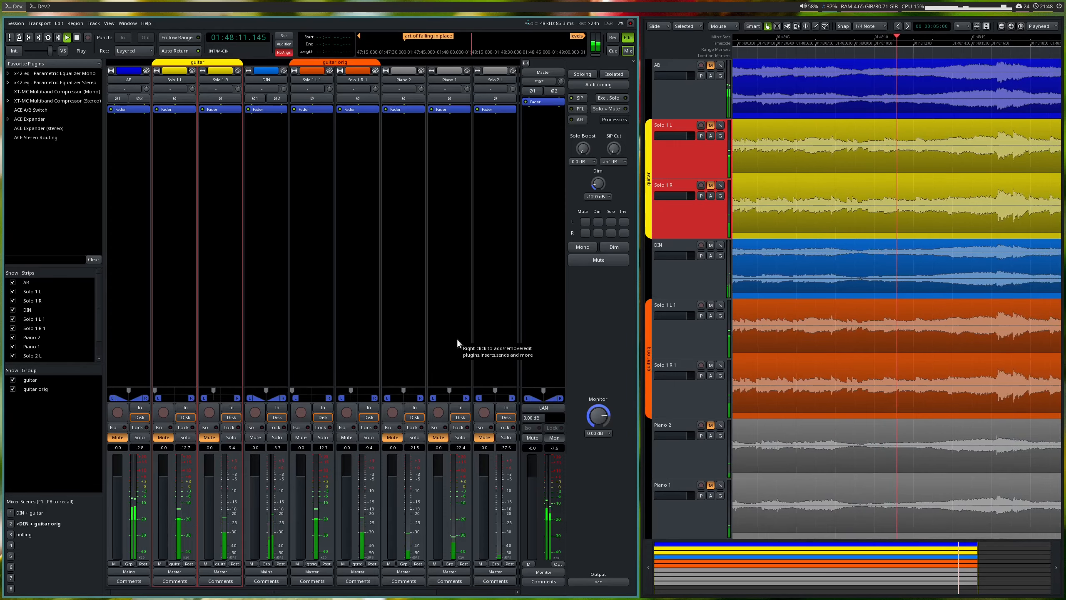
key(F1)
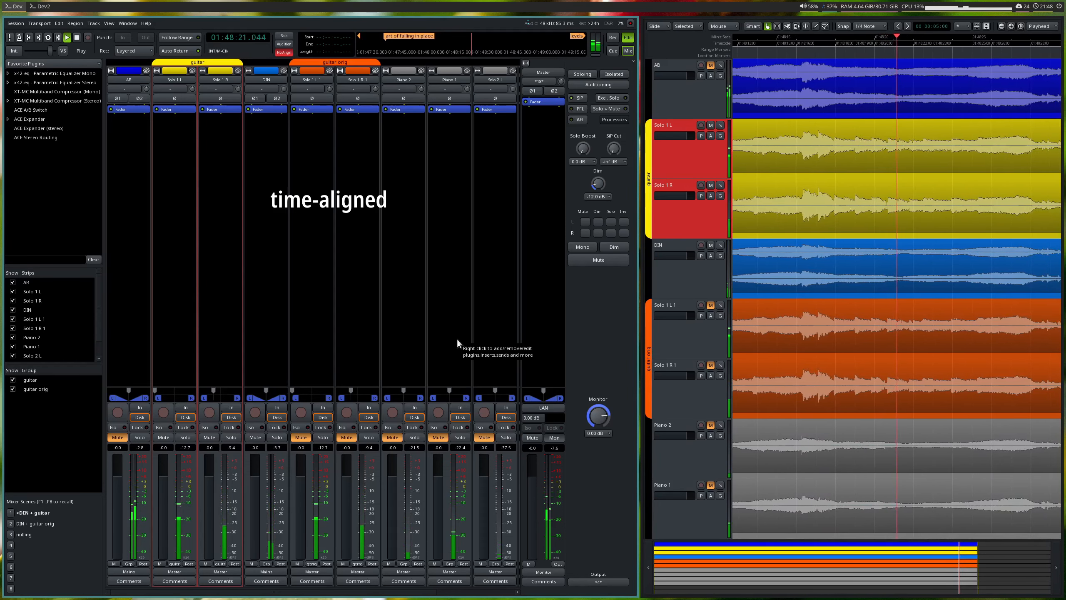
key(F2)
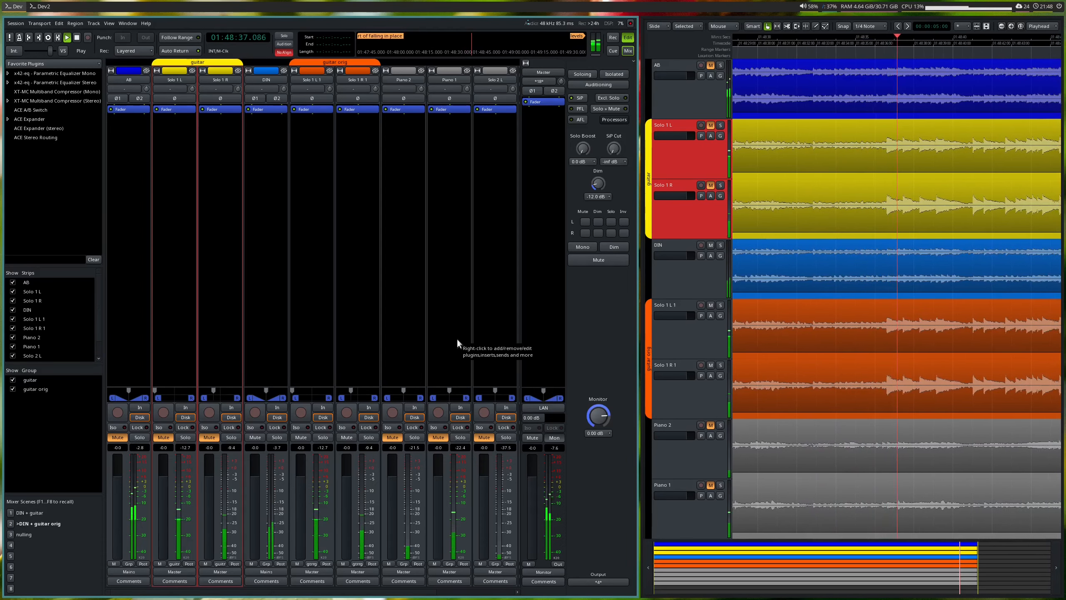
key(F1)
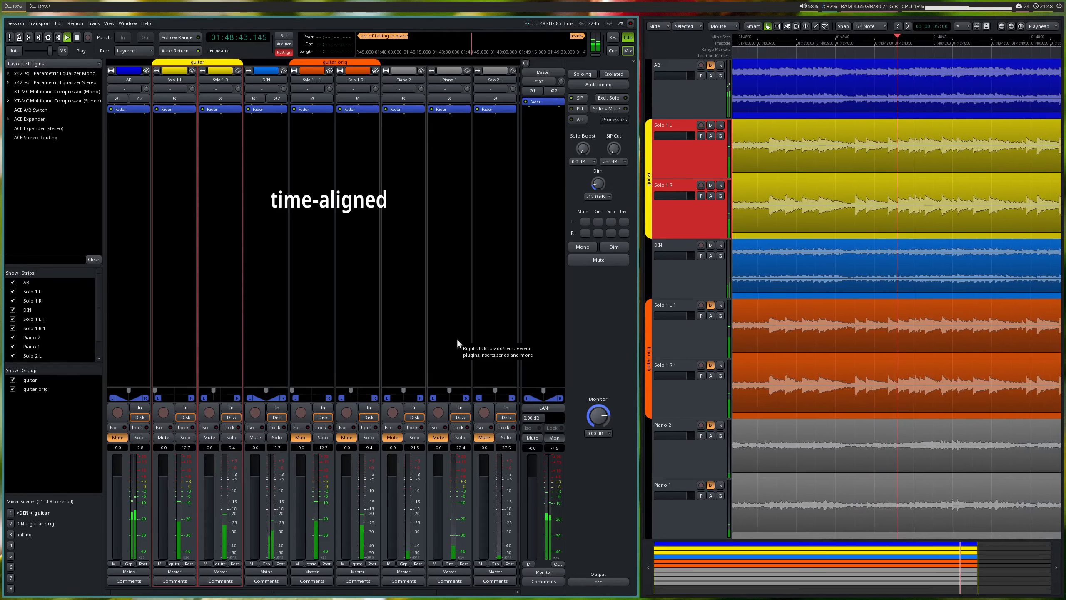
key(F2)
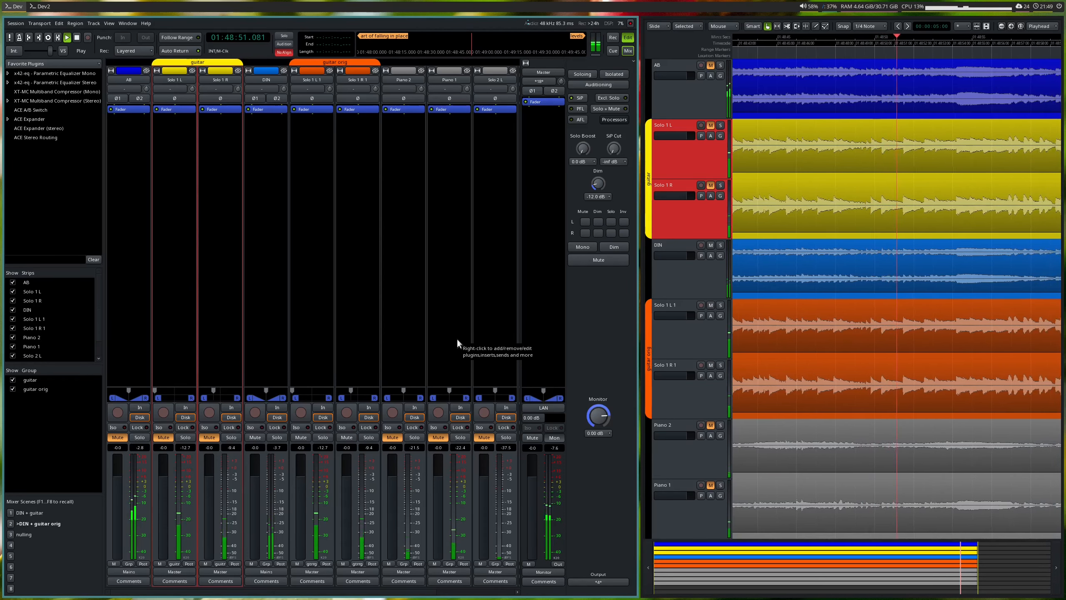
key(F1)
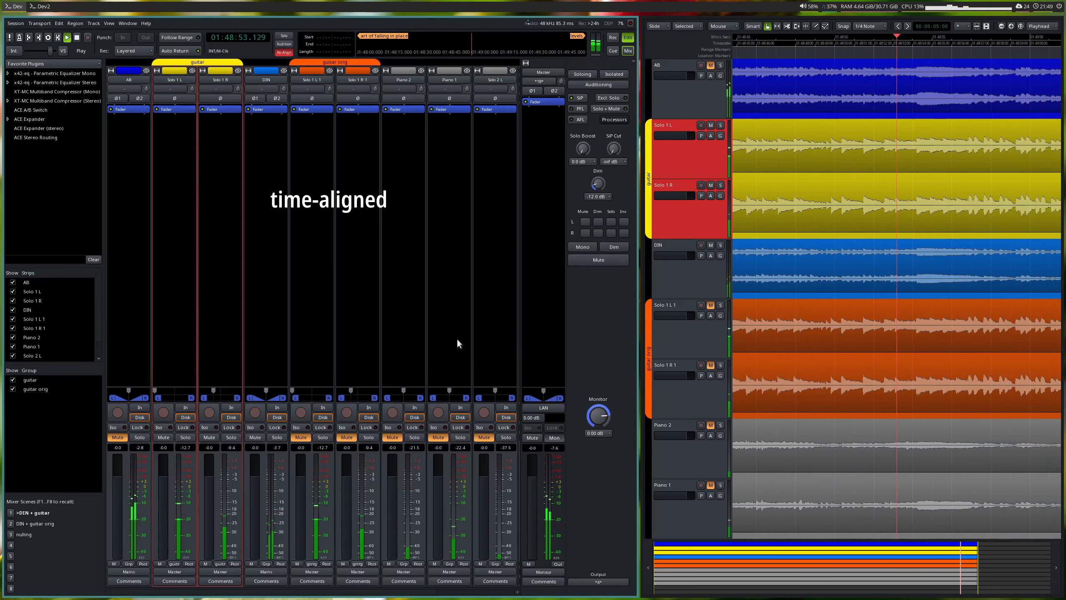